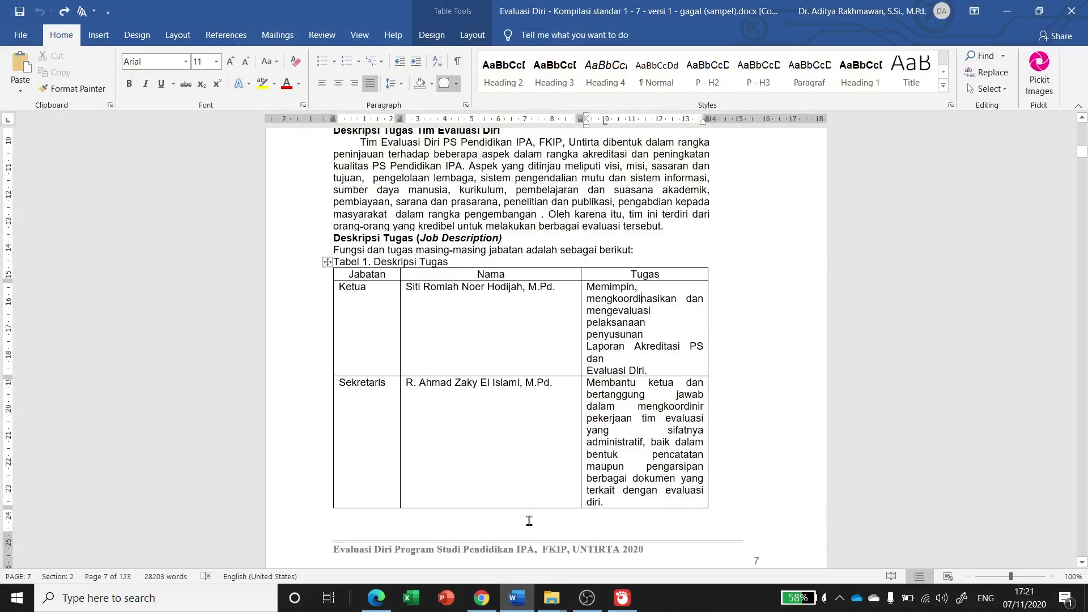
Widen the Tugas column of Tabel 1 by moving the table's outer edge past the text margin
left_click(621, 420)
left_click_drag(708, 298, 774, 300)
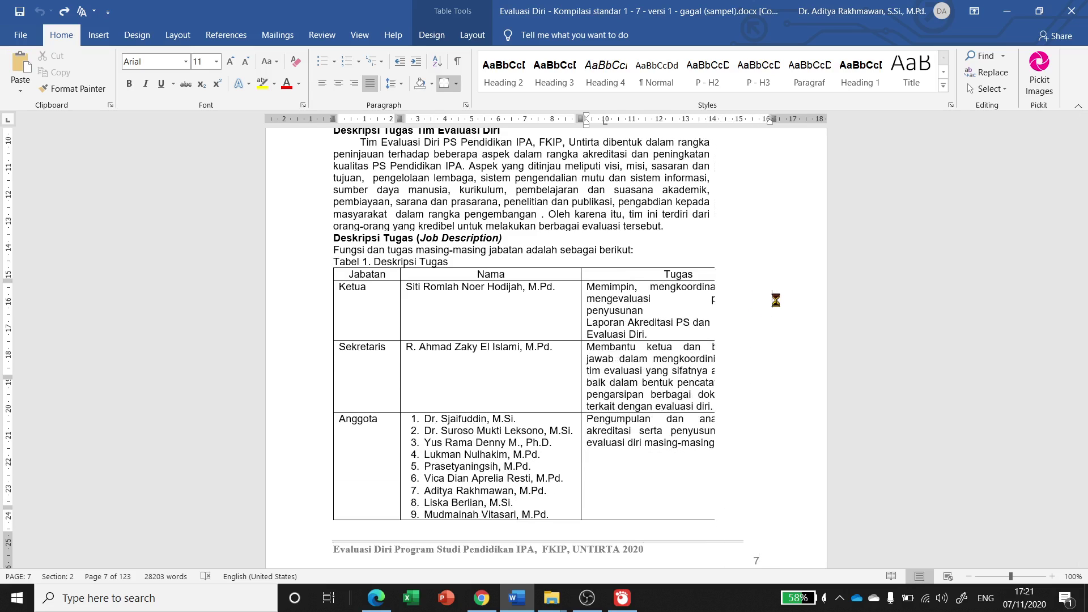
left_click(688, 383)
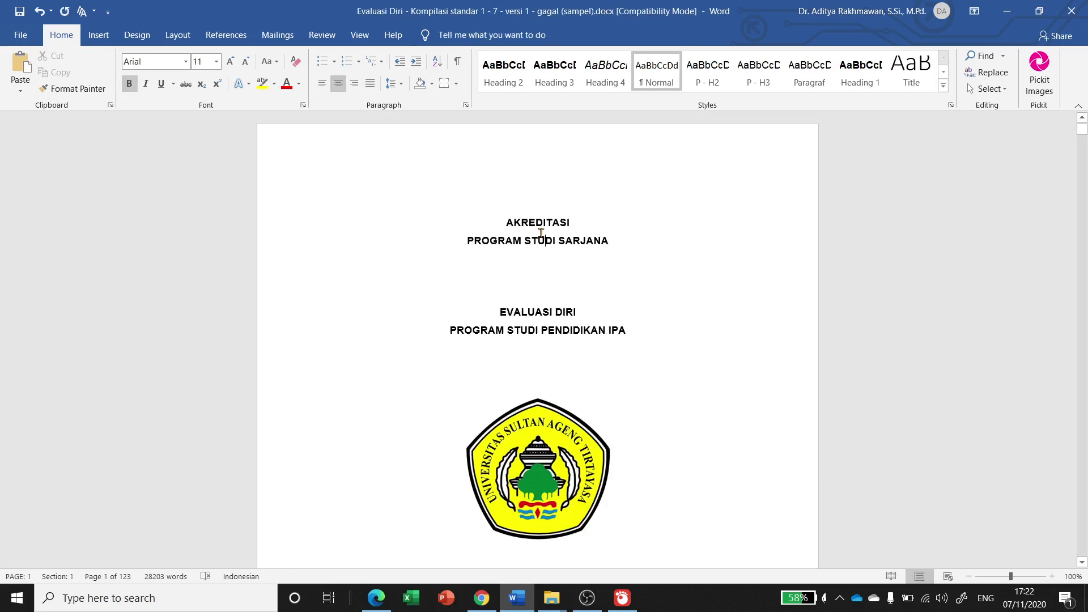
Turn on the ruler and the navigation pane for the document, starting from the cover page
left_click(629, 241)
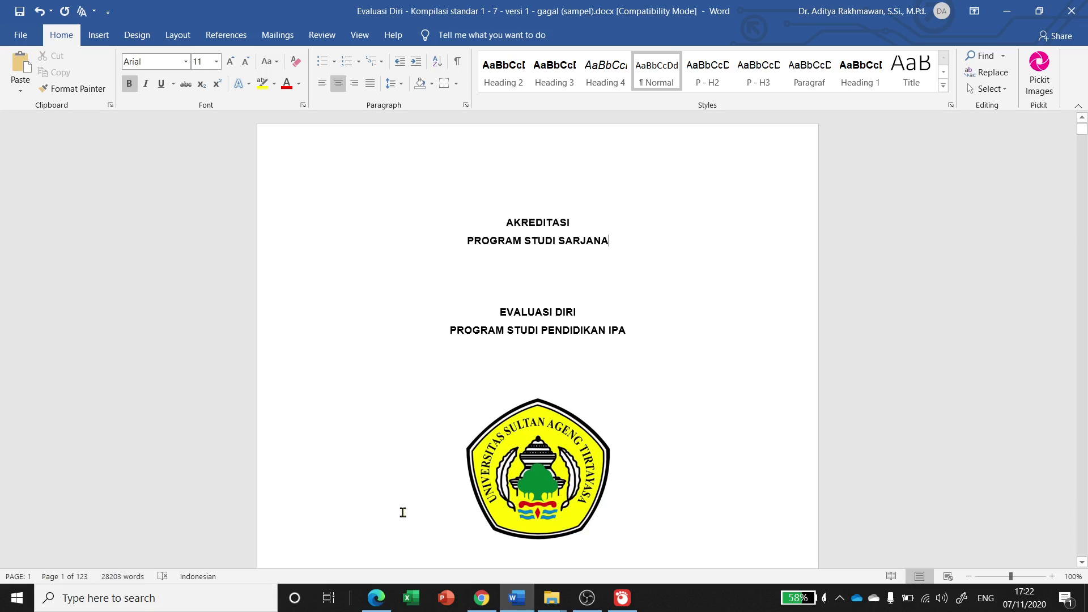
left_click(570, 335)
left_click(360, 35)
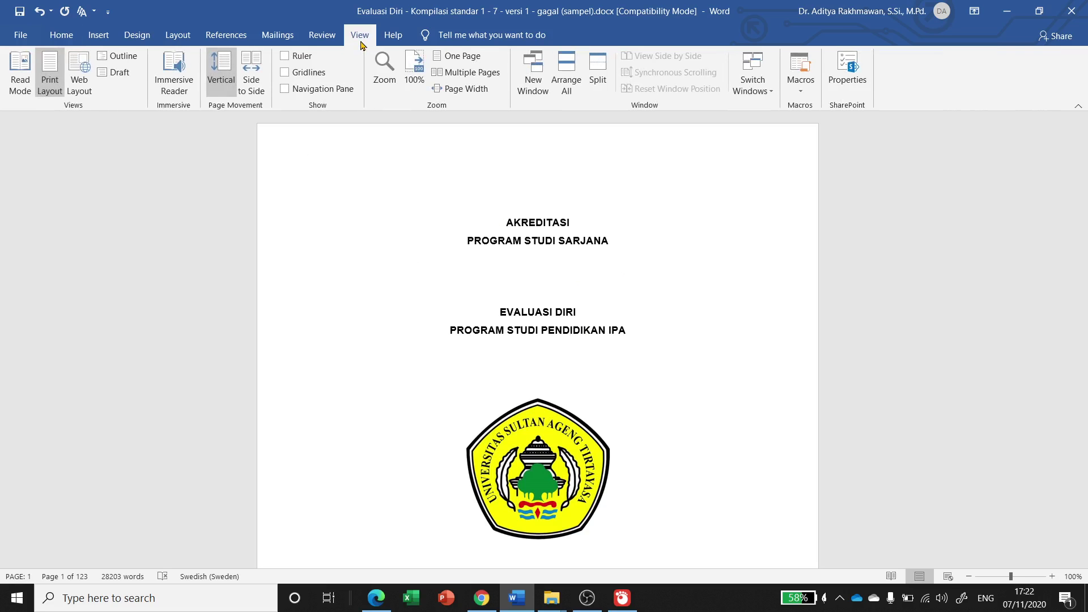
left_click(295, 63)
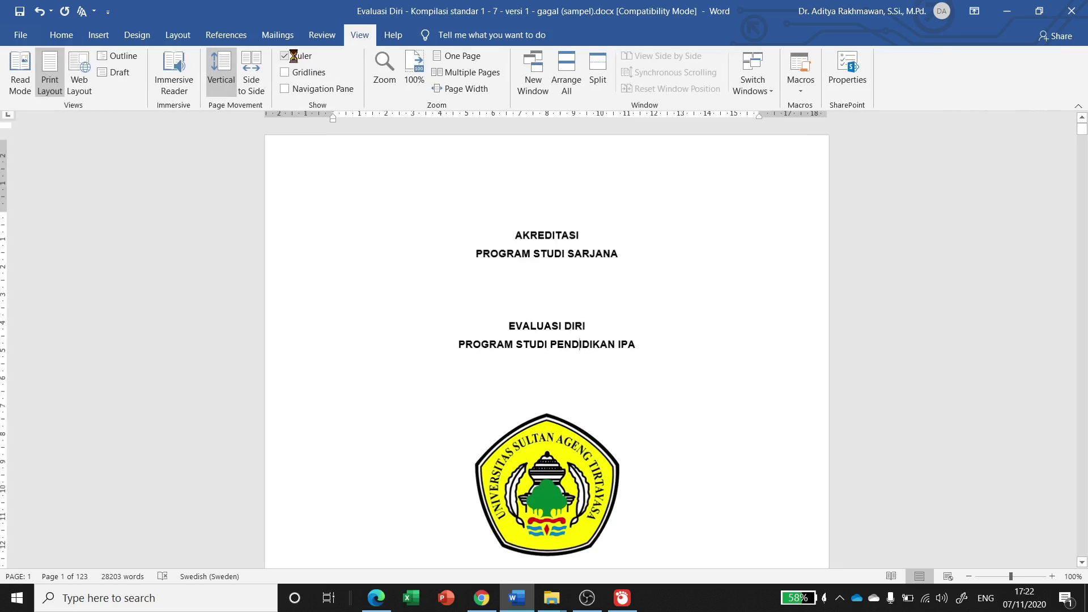
left_click(302, 92)
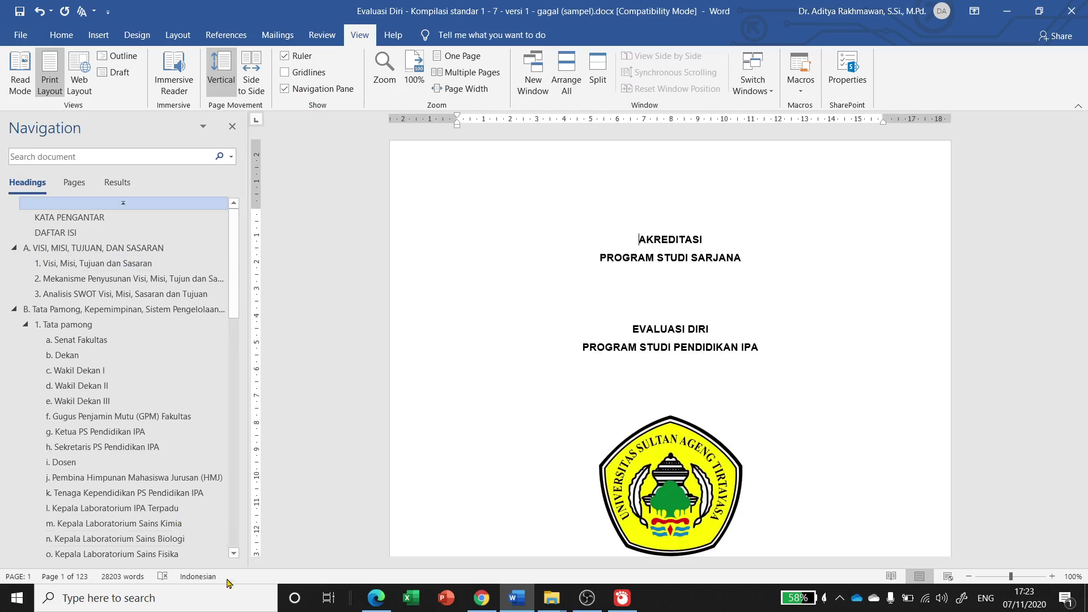
Add the Section indicator to the status bar
right_click(272, 581)
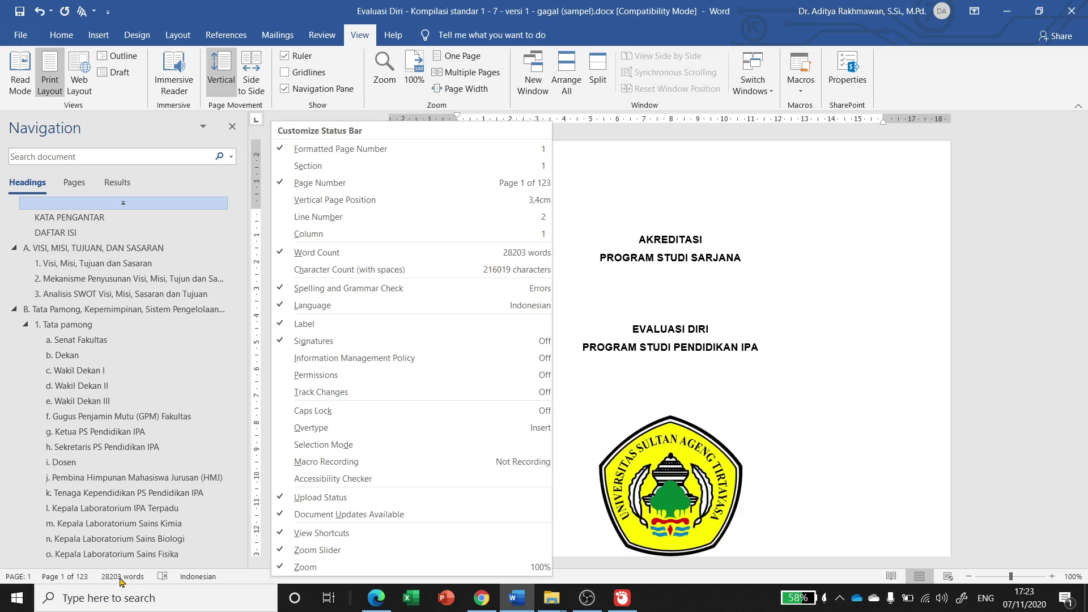
left_click(324, 169)
left_click(680, 239)
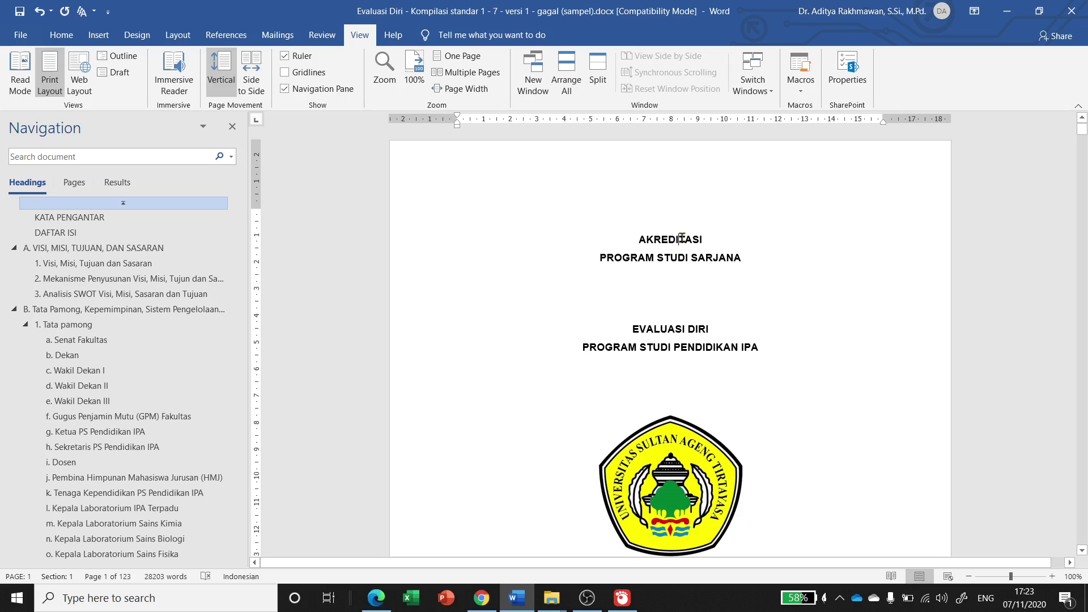
Show the paragraph marks and other hidden formatting symbols while at the JANUARI 2019 line of the cover page
scroll(651, 276, "down", 1)
scroll(651, 276, "down", 5)
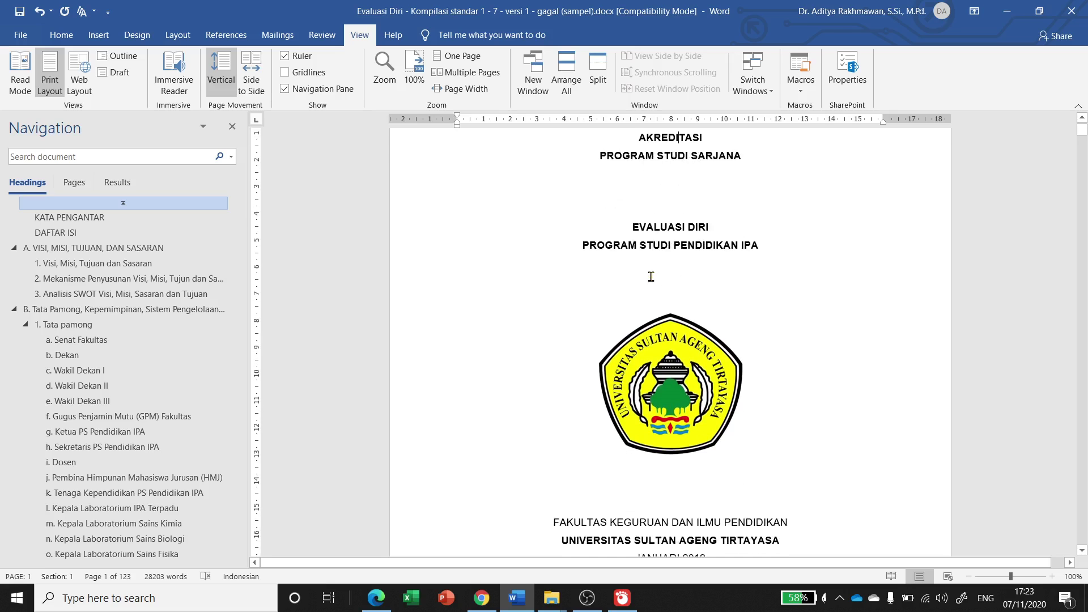
scroll(651, 276, "down", 2)
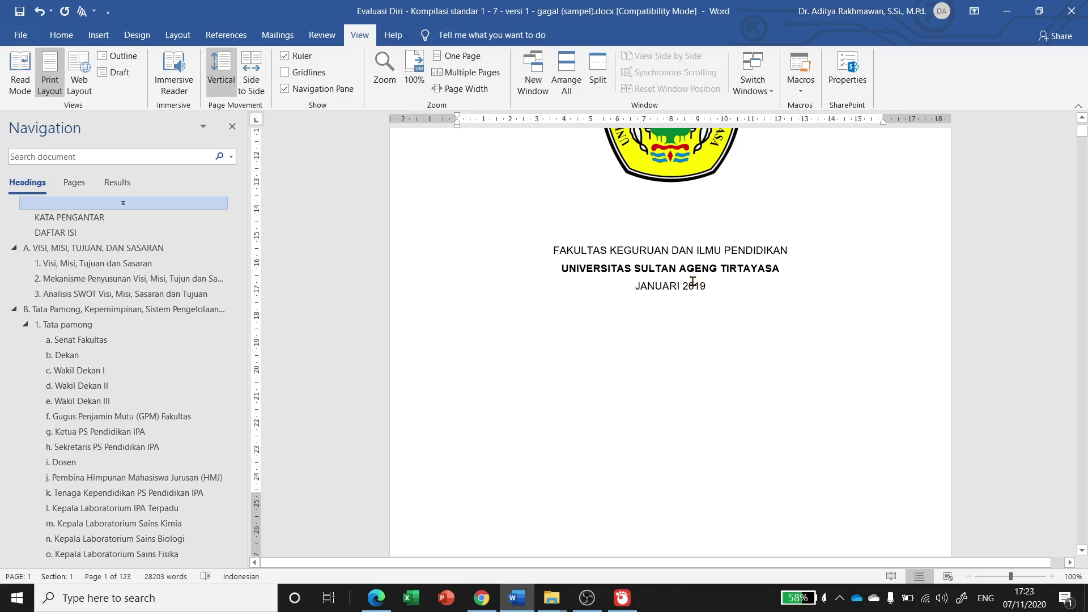
left_click(706, 284)
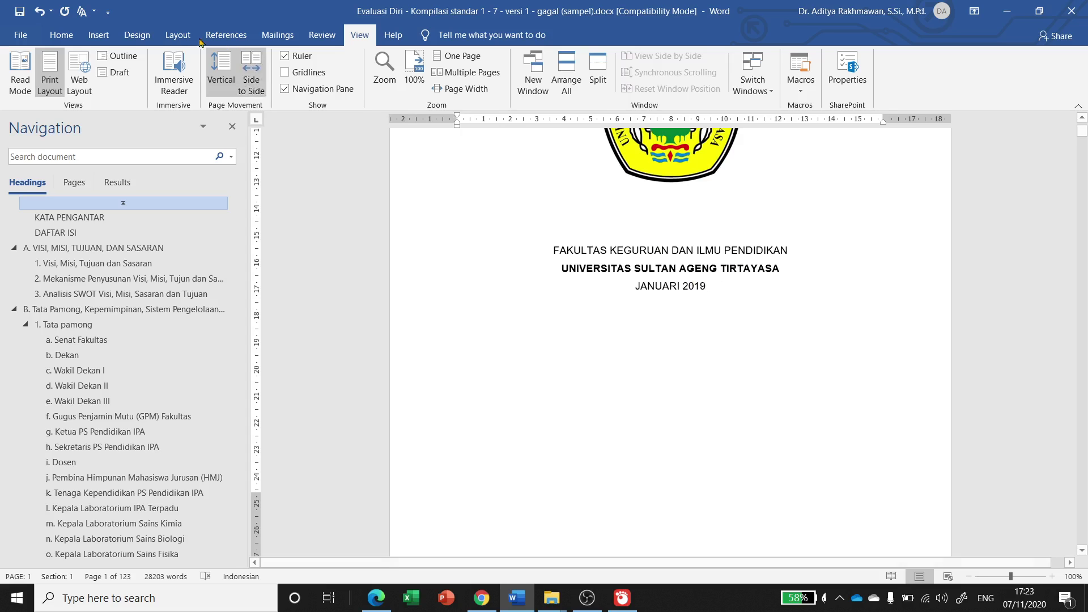
left_click(59, 36)
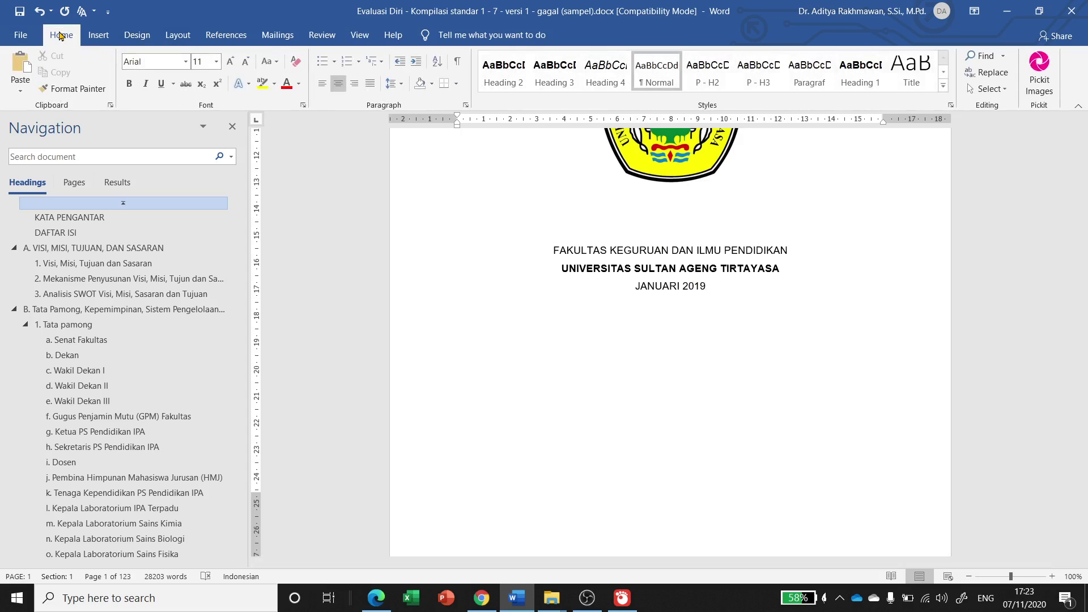
left_click(460, 64)
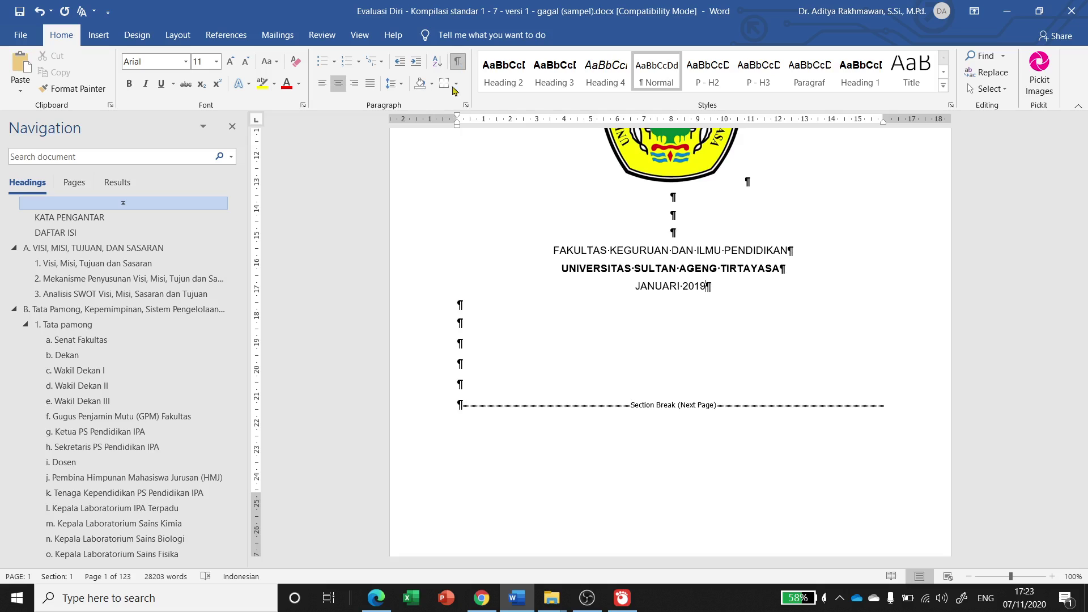
left_click(721, 287)
Delete the empty paragraph above the AKREDITASI title at the start of the cover page
scroll(680, 266, "up", 5)
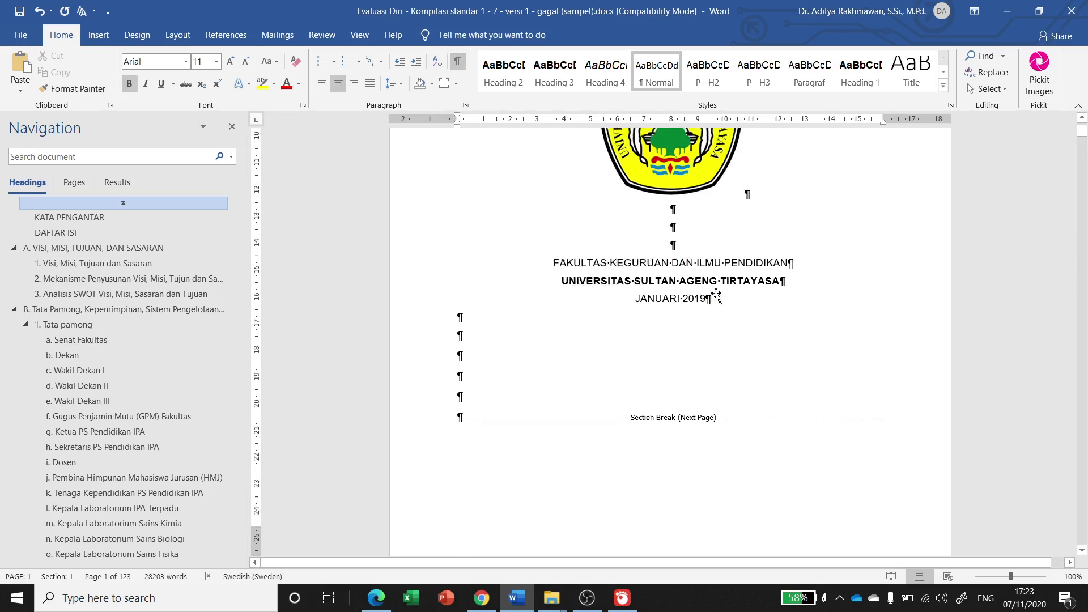
left_click(692, 242)
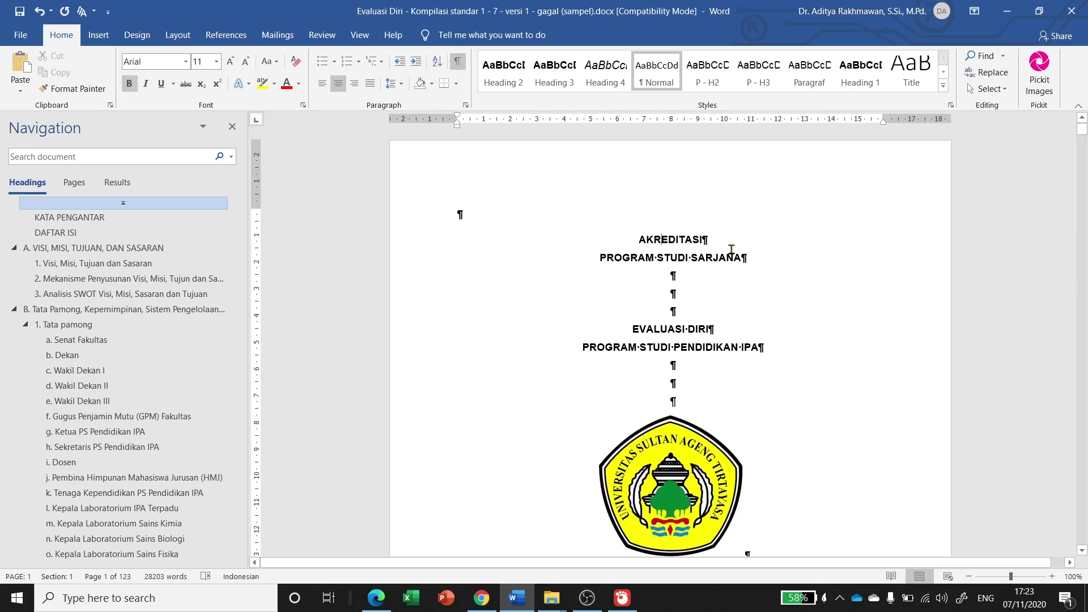
left_click(691, 216)
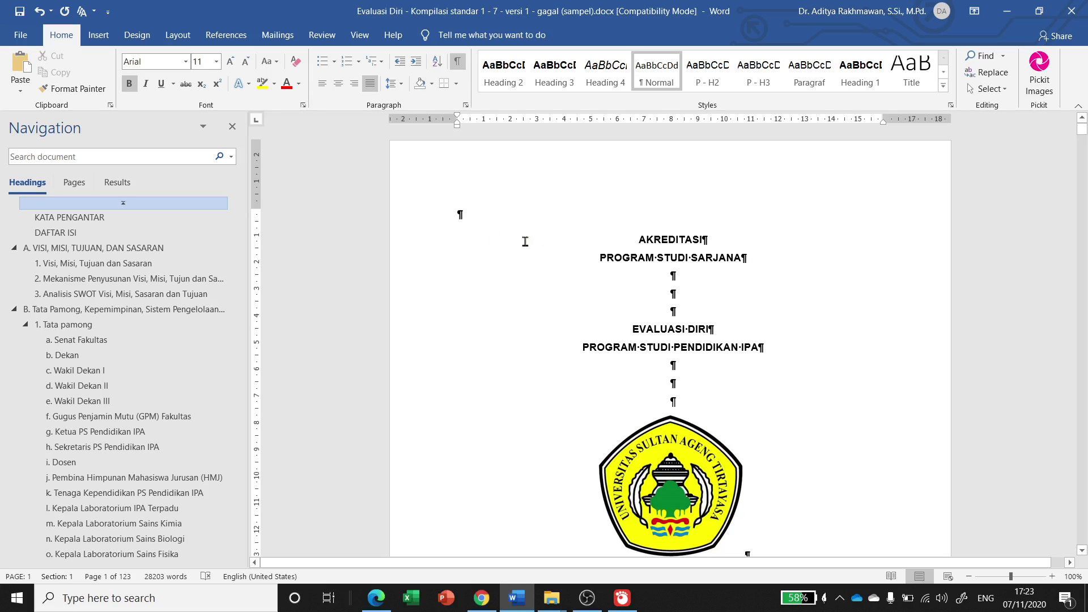
left_click(675, 243)
left_click_drag(646, 241, 746, 260)
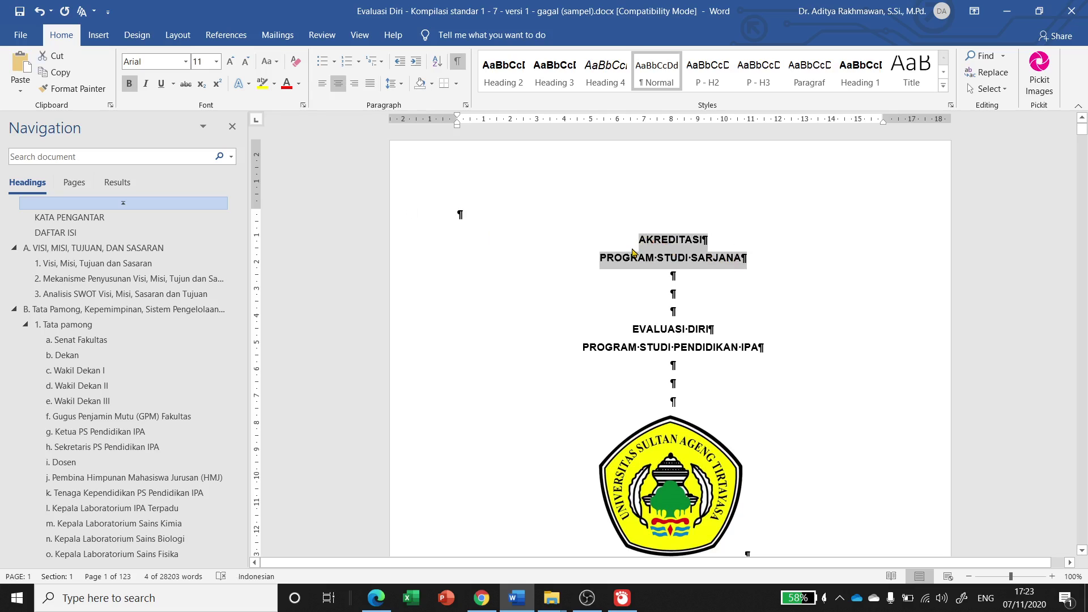
left_click(457, 214)
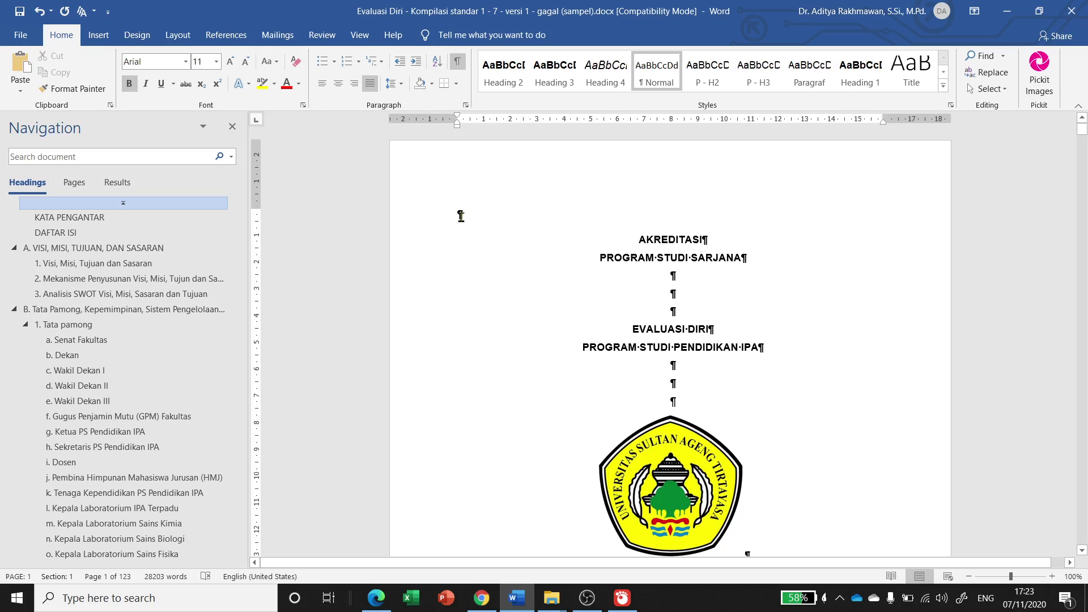
key("Delete")
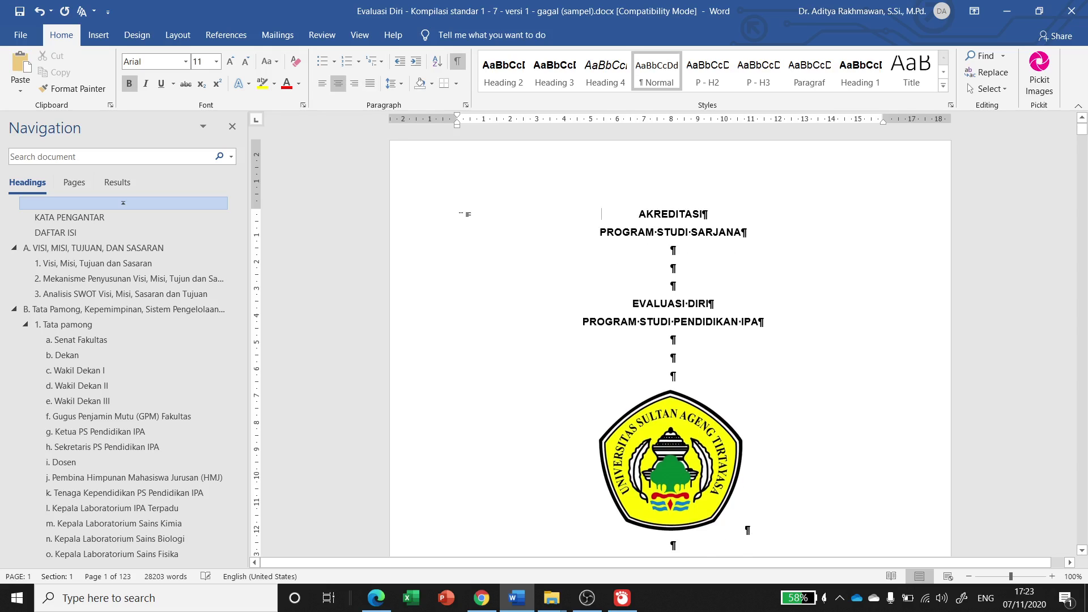
Look over the cover page's title lines, logo and faculty lines at 120% zoom
left_click(769, 218)
left_click(721, 306)
scroll(771, 326, "up", 5)
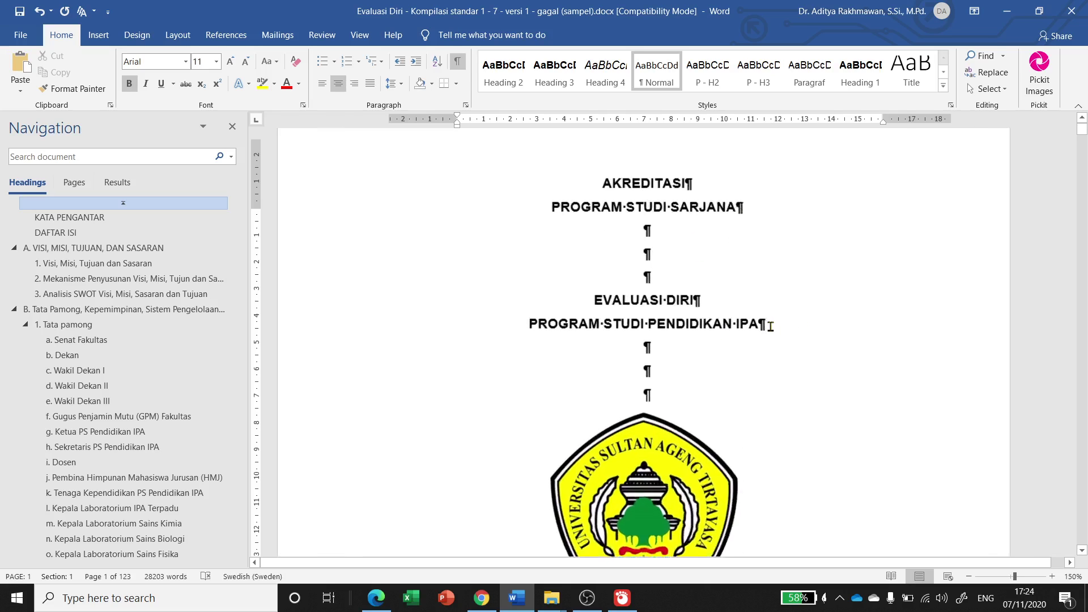
scroll(770, 327, "down", 1)
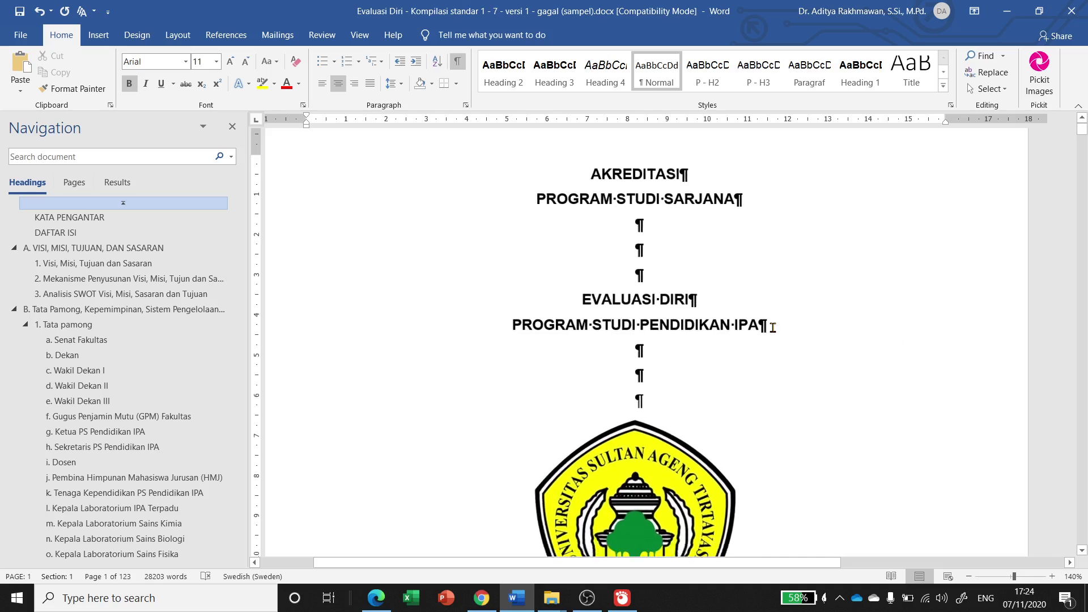
scroll(772, 328, "down", 2)
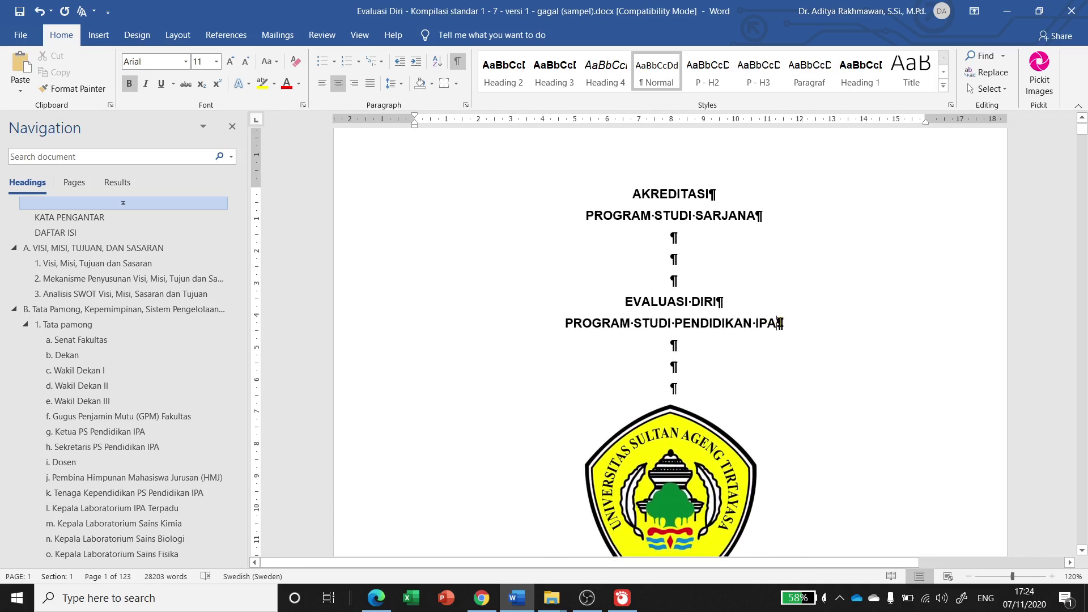
scroll(748, 349, "down", 3)
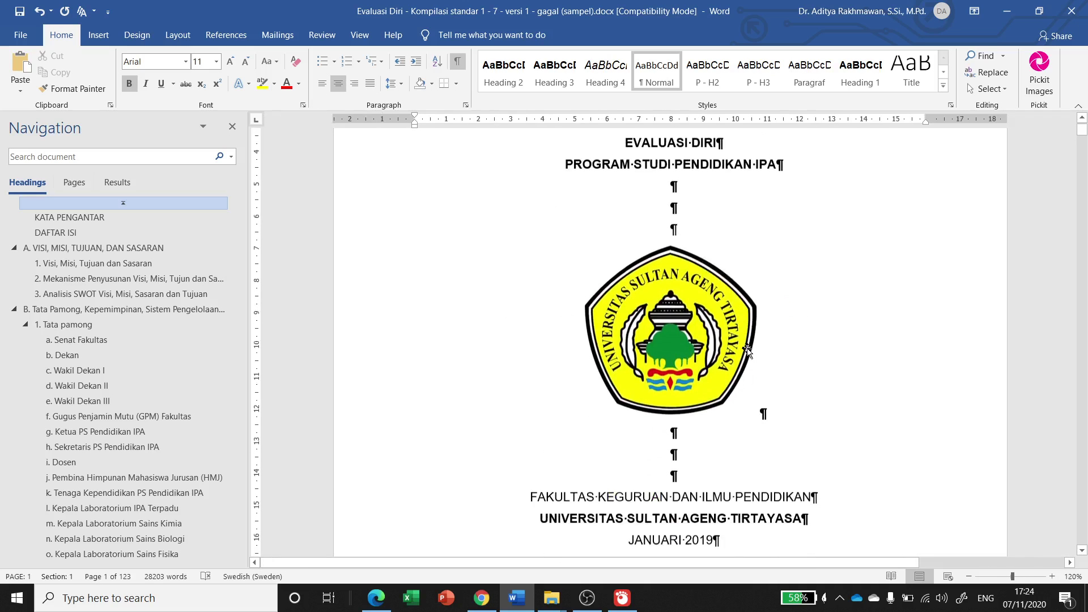
scroll(748, 350, "down", 2)
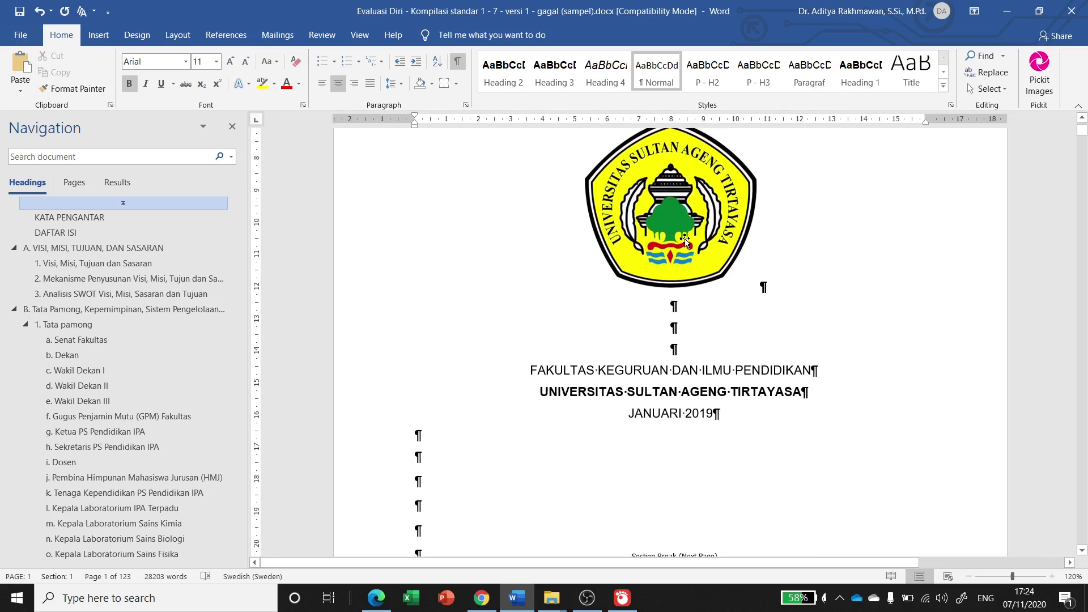
Set the text wrapping of the university logo on the cover page to Top and Bottom
left_click(684, 240)
left_click(764, 287)
left_click(663, 235)
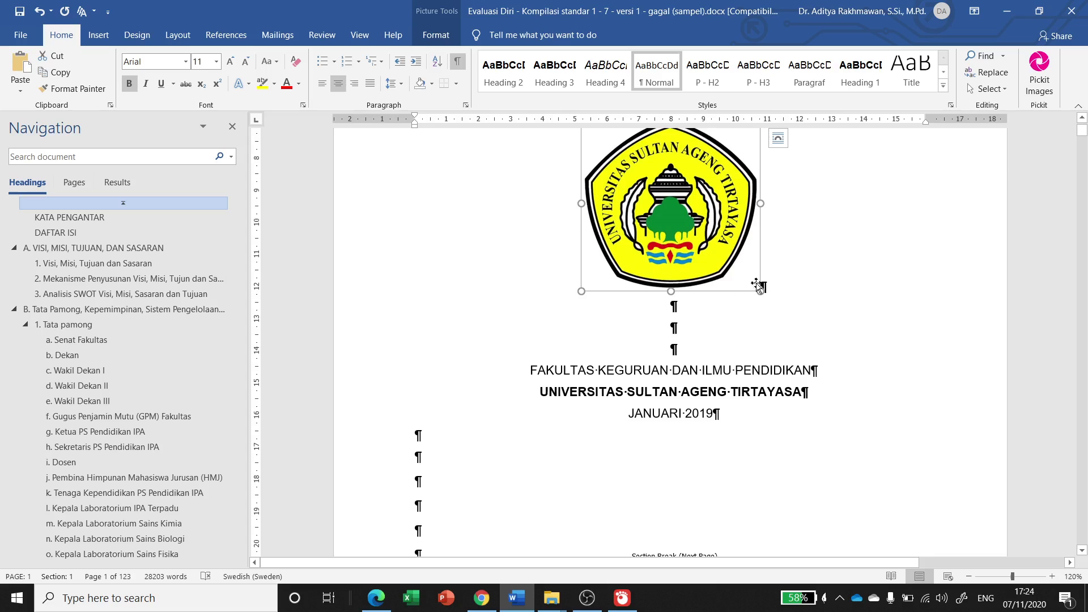
left_click(674, 311)
left_click(647, 176)
left_click(436, 35)
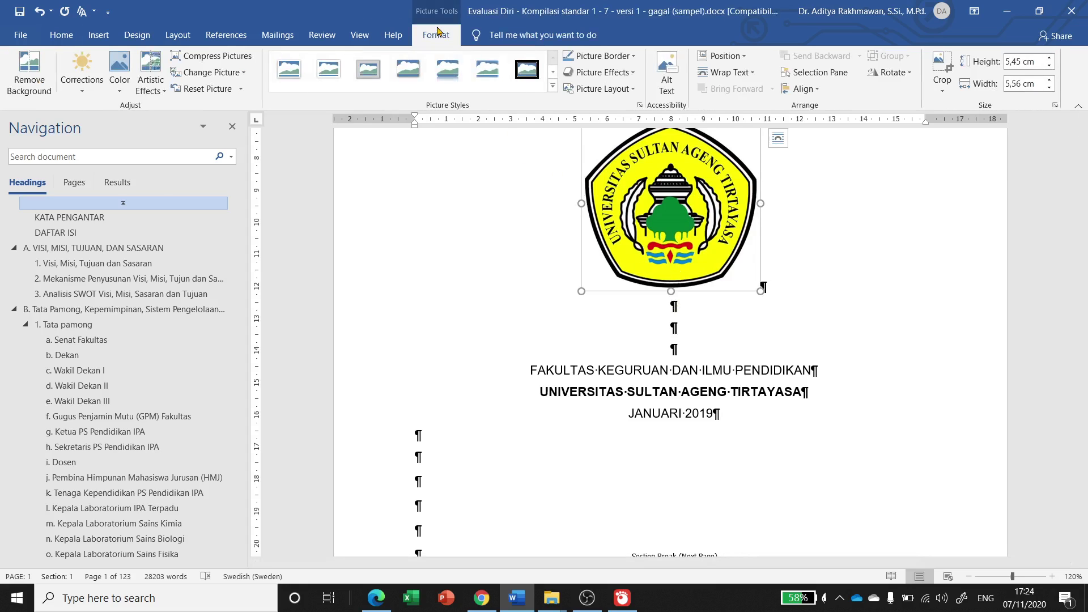
left_click(748, 74)
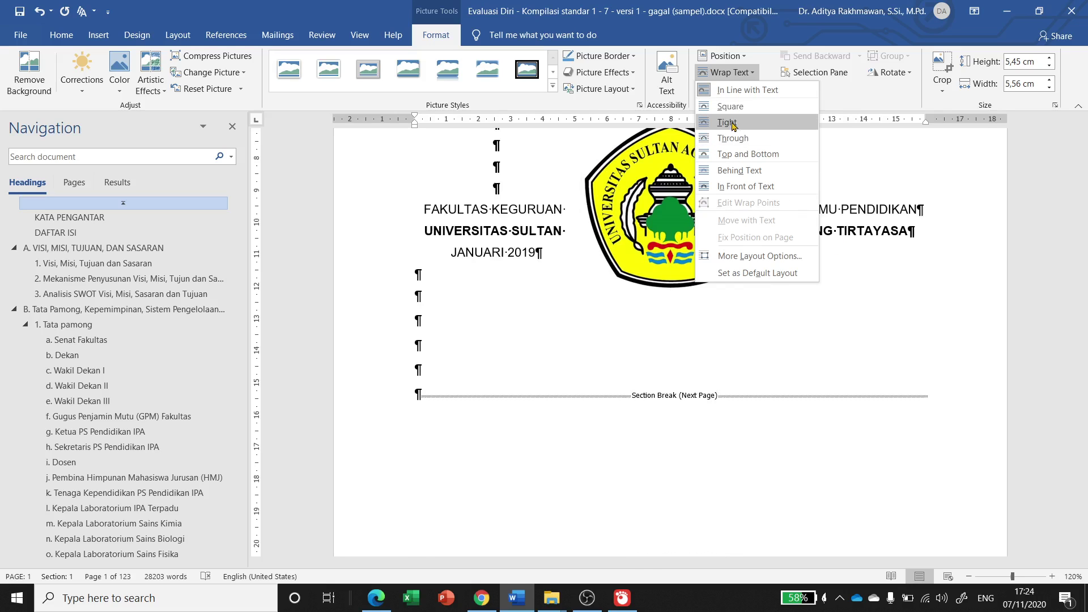
left_click(733, 156)
left_click(703, 311)
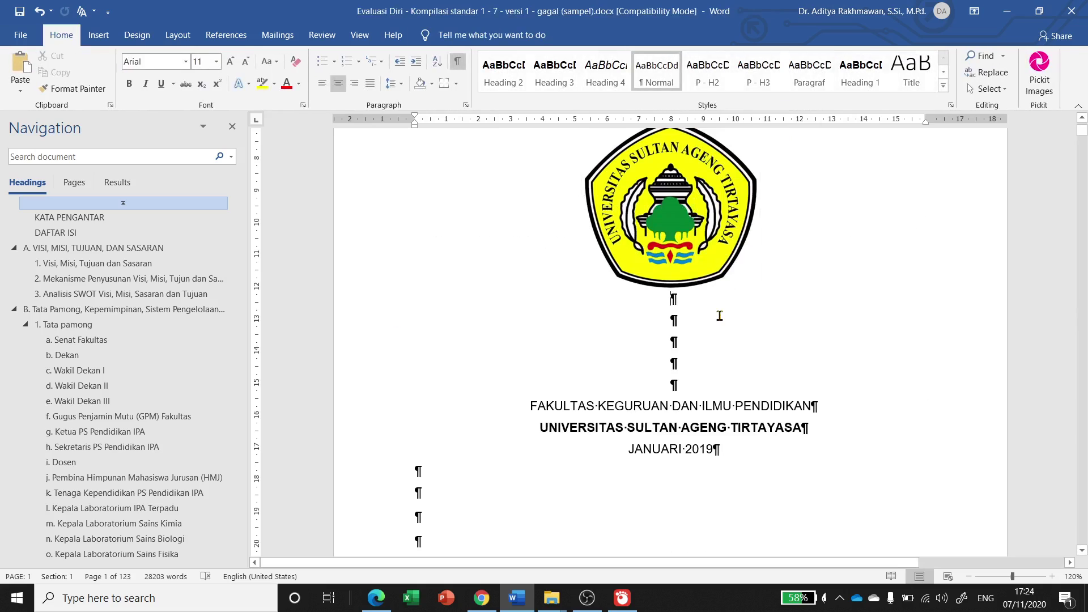
Inspect the next-page section break at the end of the cover and check the section of the KATA PENGANTAR page
scroll(714, 323, "down", 1)
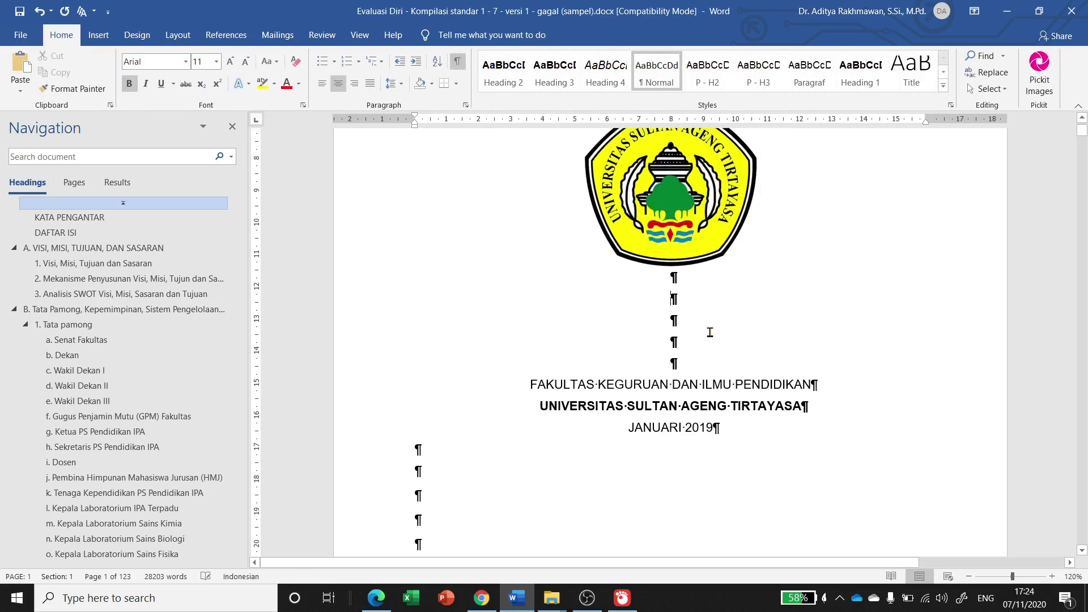
key("Down")
scroll(714, 332, "down", 3)
scroll(714, 332, "down", 1)
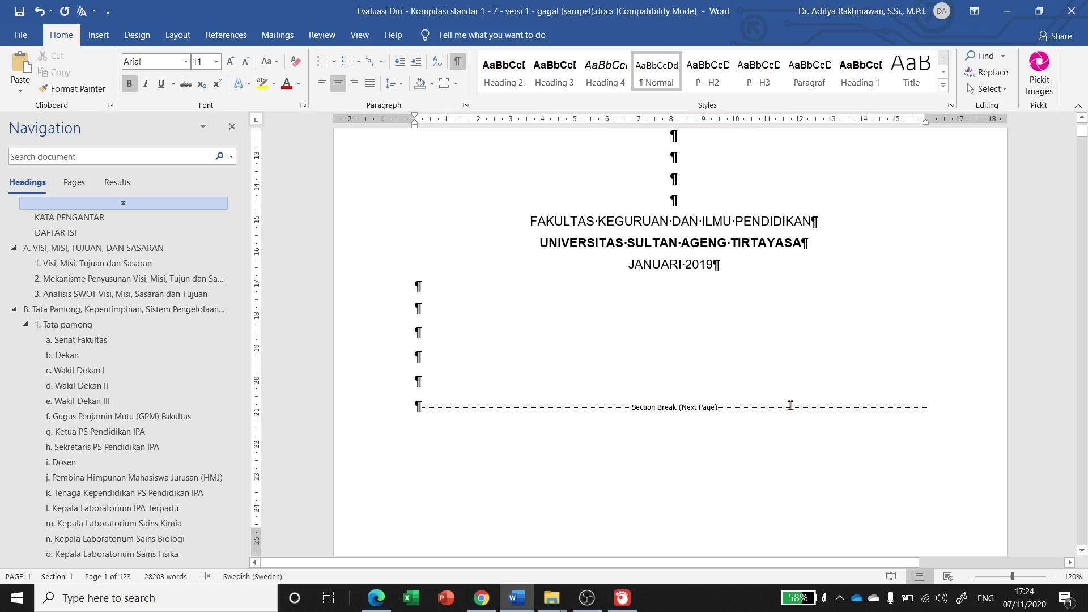
left_click(459, 382)
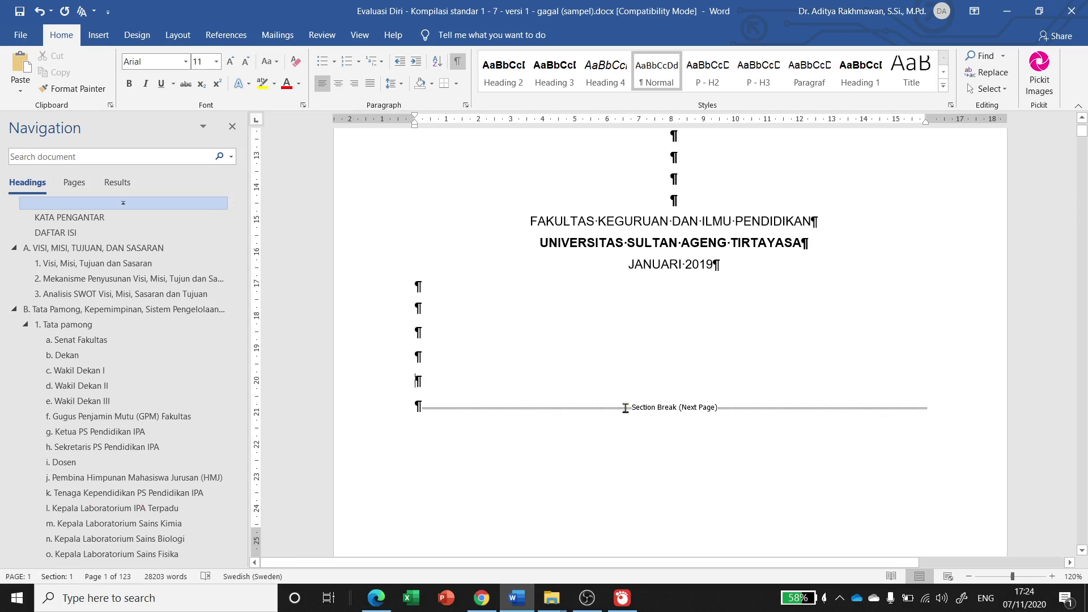
scroll(591, 408, "down", 10)
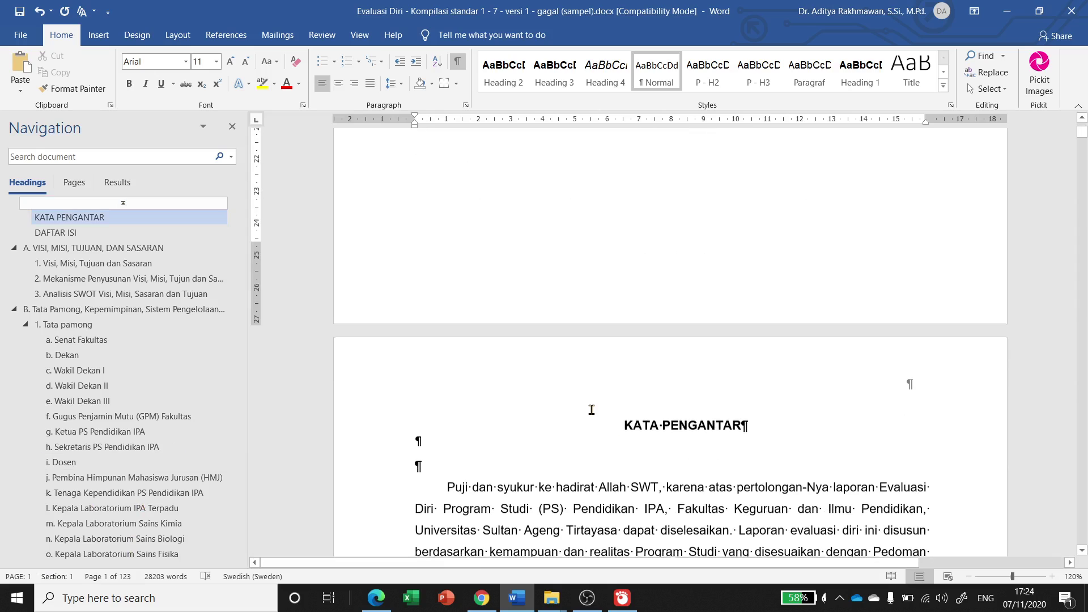
left_click(650, 426)
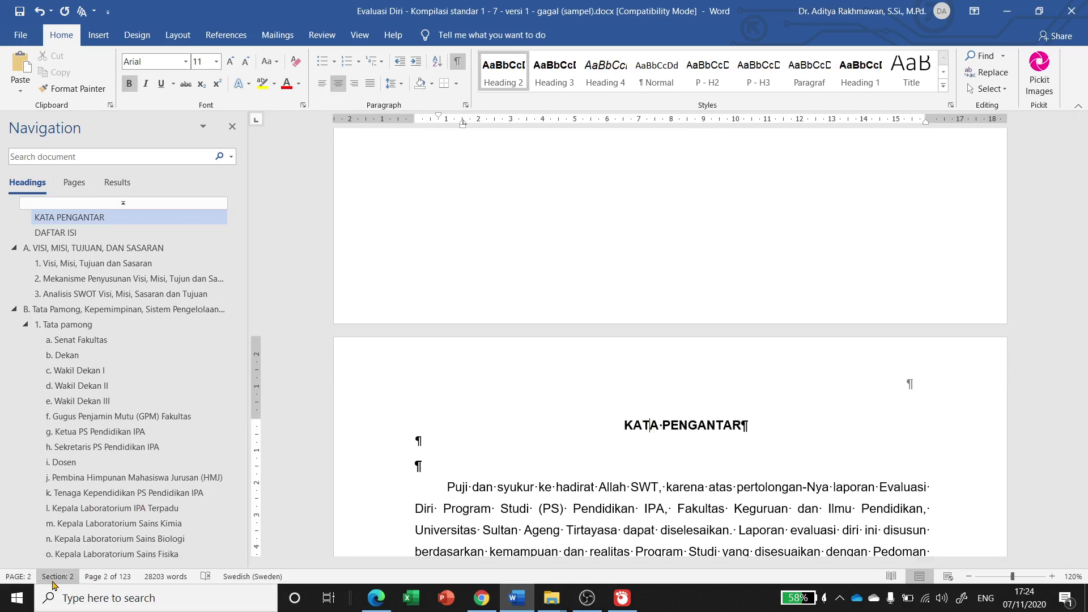
Return to the cover page and view it together with the start of the KATA PENGANTAR page at 50% zoom
key("Page_Up")
scroll(652, 369, "up", 2)
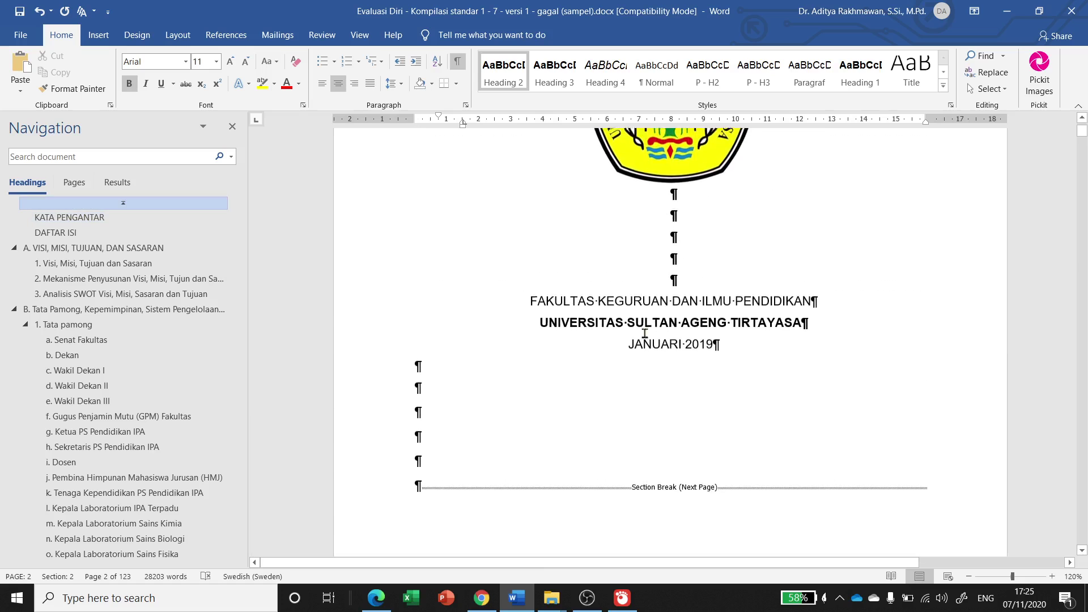
key("ctrl+a")
scroll(651, 322, "down", 7)
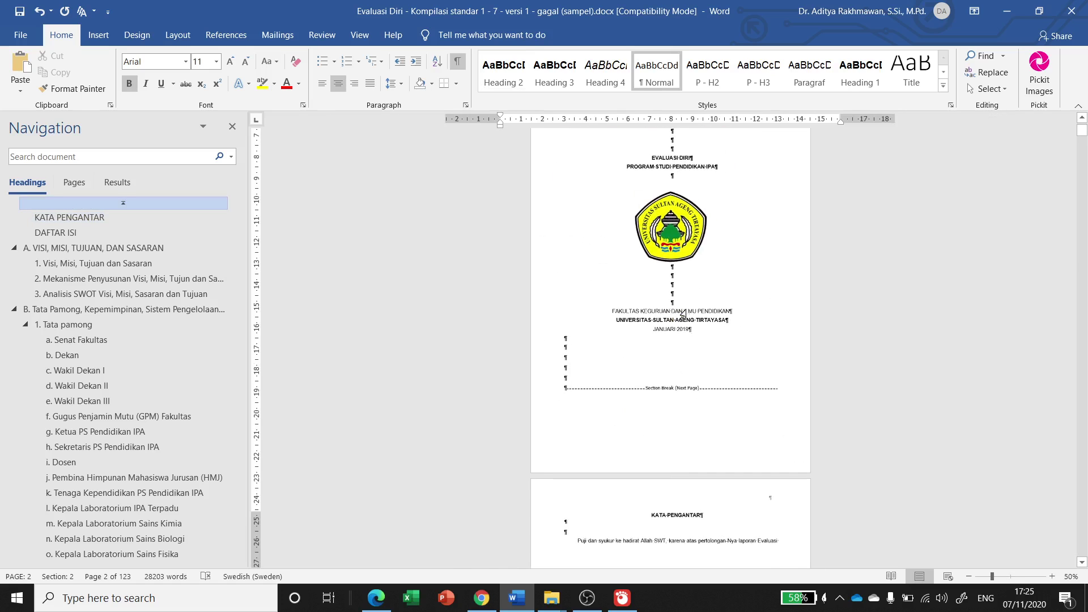
Change the page orientation of the cover section to Landscape
left_click(507, 318)
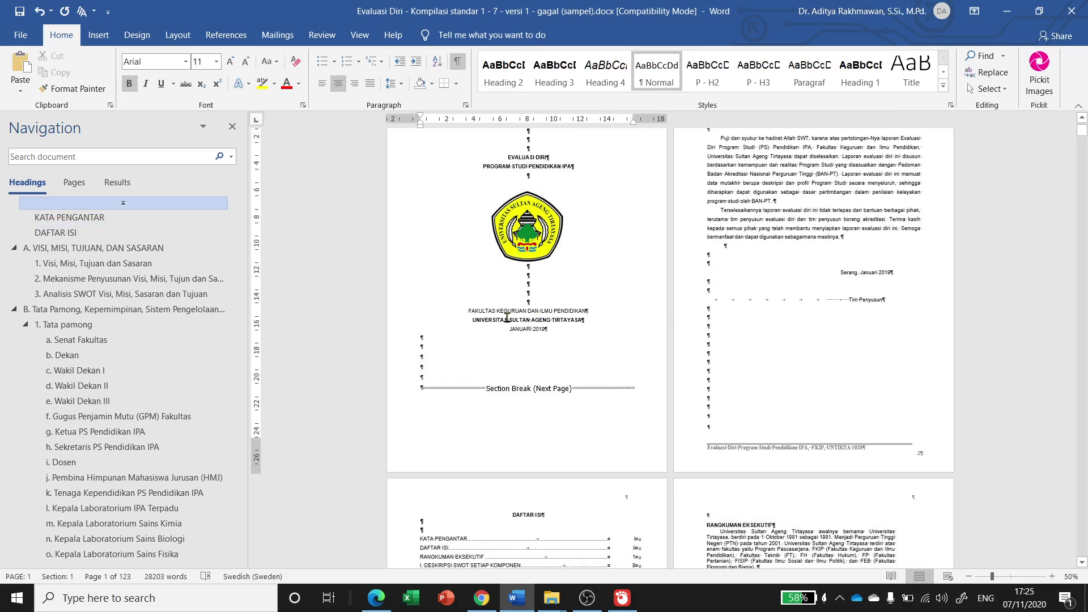
left_click(180, 36)
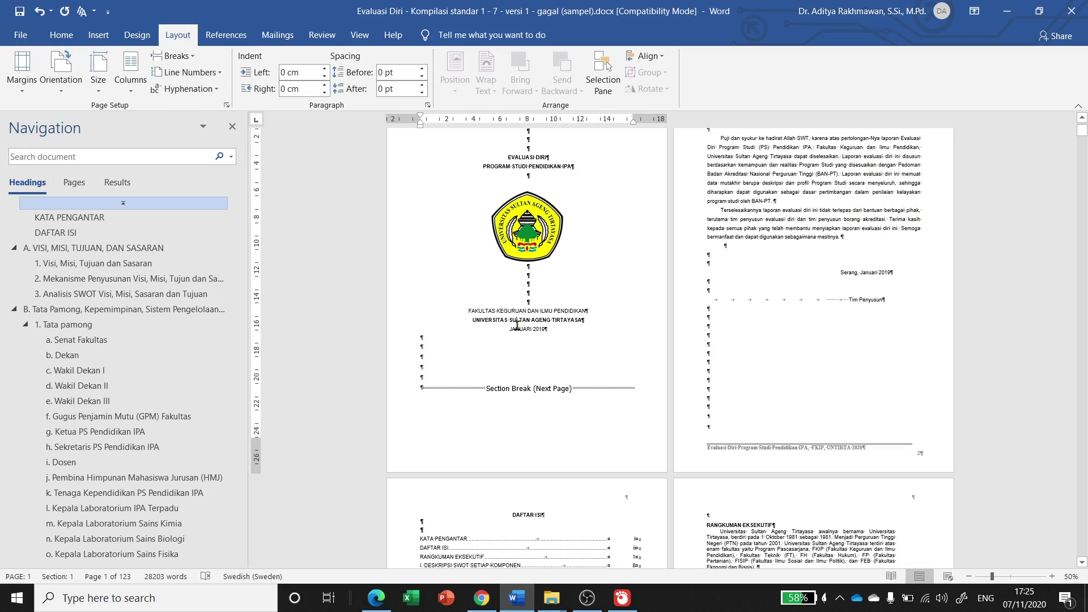
left_click(72, 82)
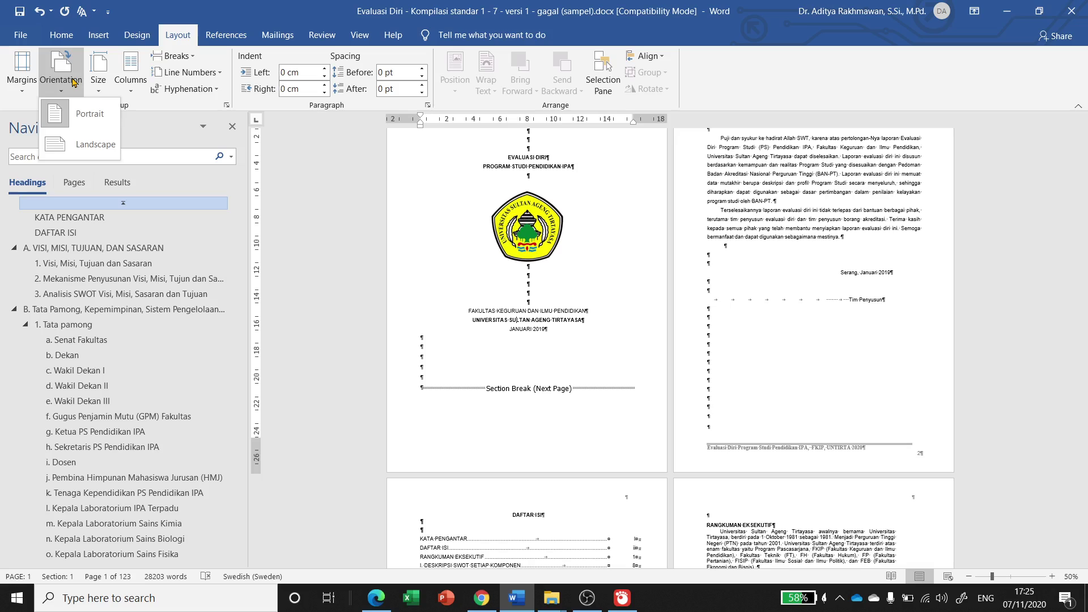
left_click(80, 144)
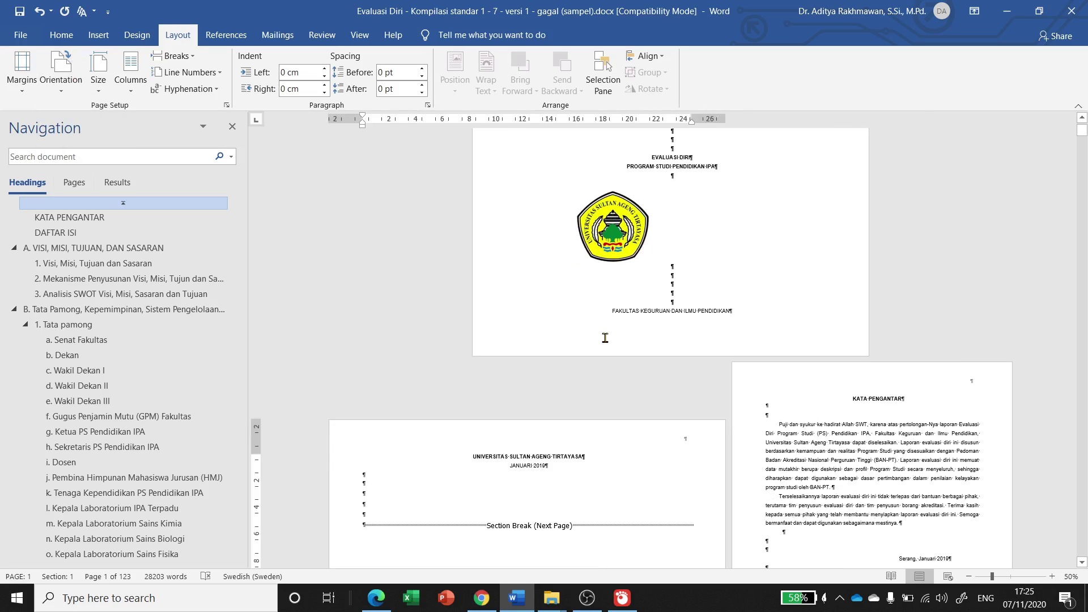
Move the university logo on the cover so it is centred beneath the PROGRAM STUDI PENDIDIKAN IPA title line
left_click(684, 285)
left_click(596, 230)
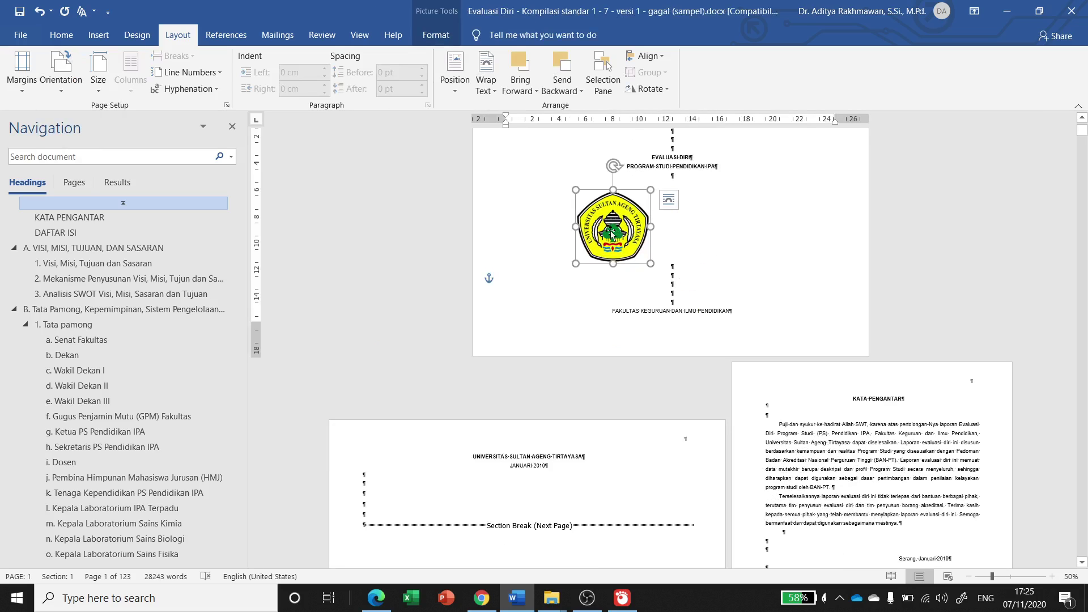
left_click_drag(615, 238, 669, 274)
scroll(623, 340, "down", 2)
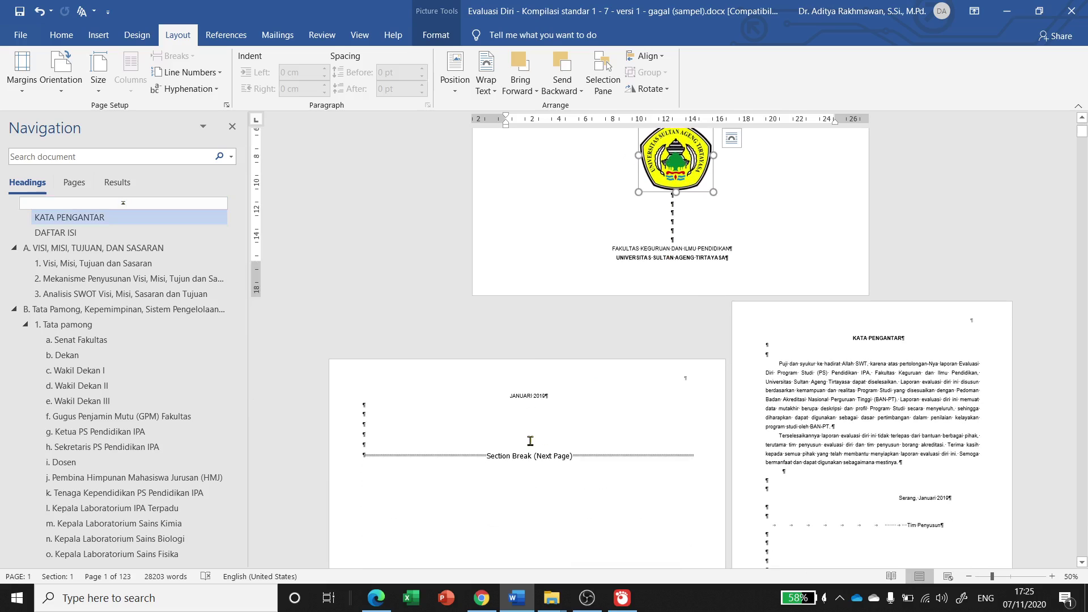
Delete two empty paragraphs between the logo and the faculty line to pull the JANUARI 2019 line back onto the cover
left_click(411, 419)
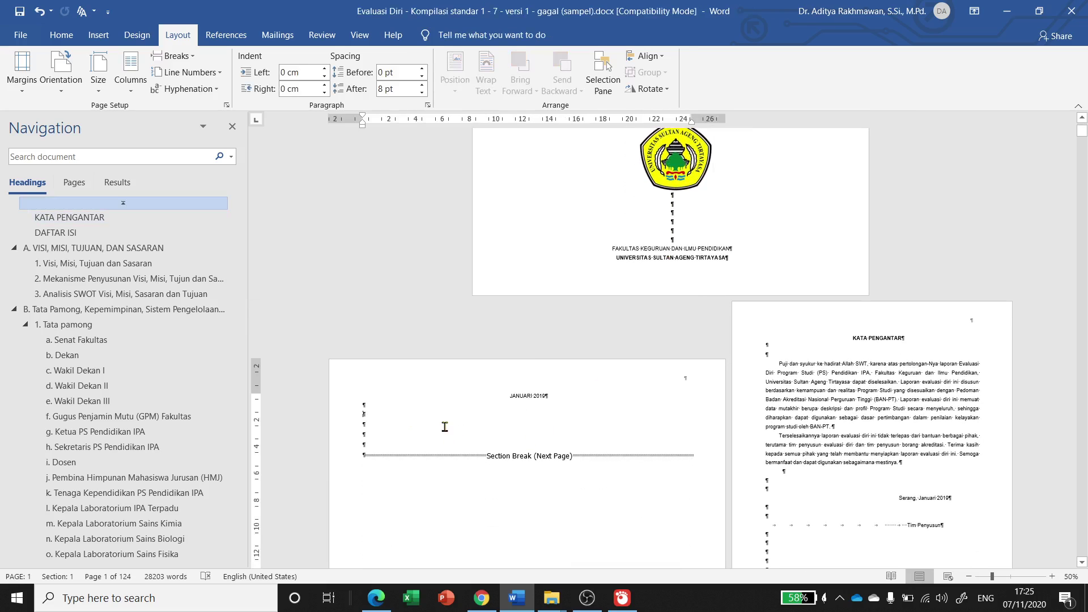
left_click(549, 398)
scroll(549, 456, "up", 3)
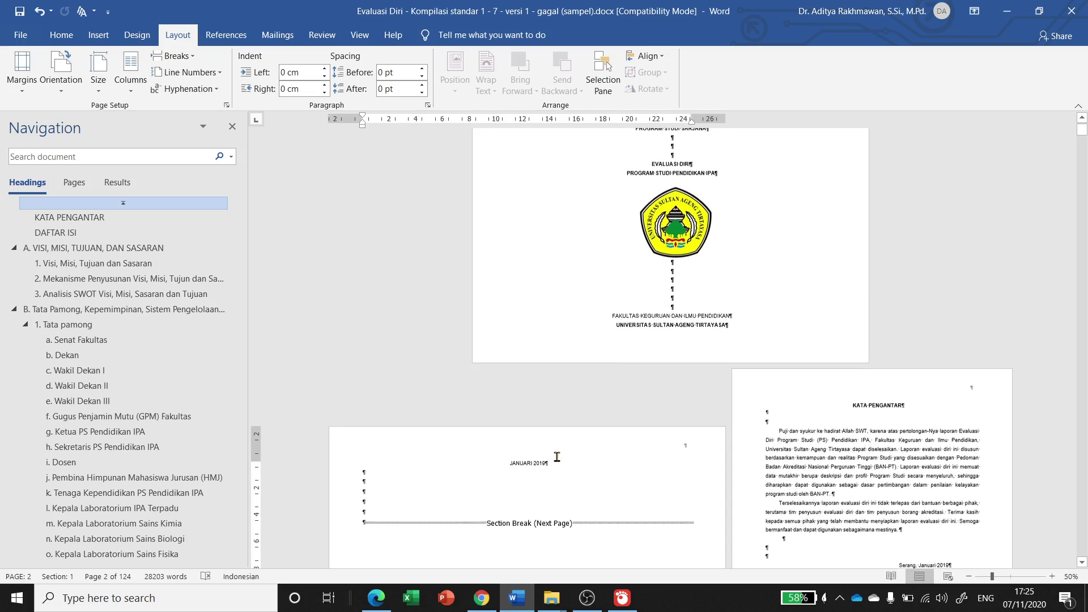
left_click(676, 283)
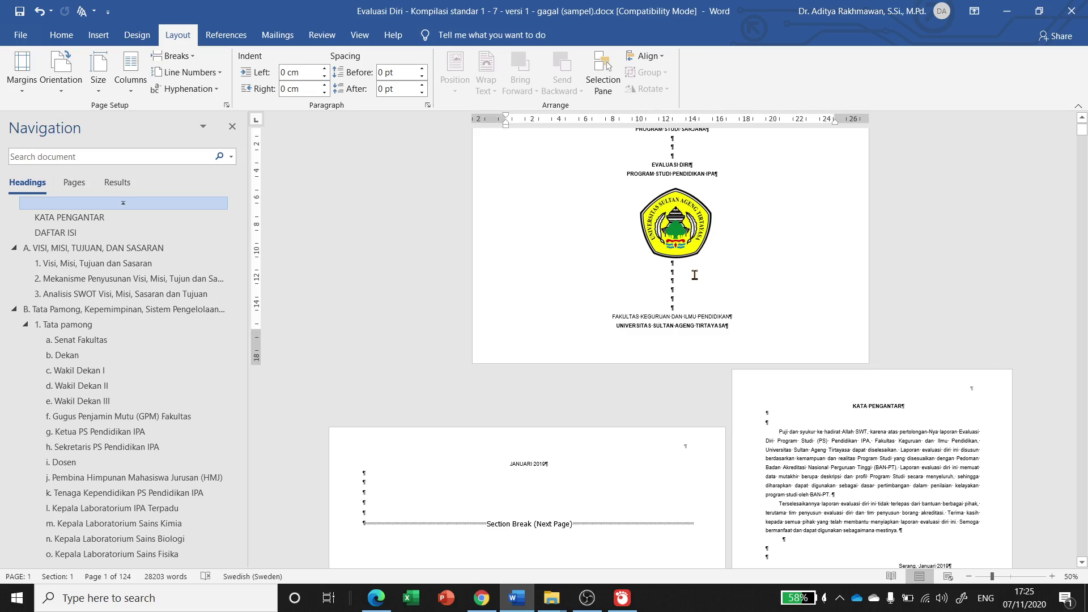
key("Delete")
key("Delete")
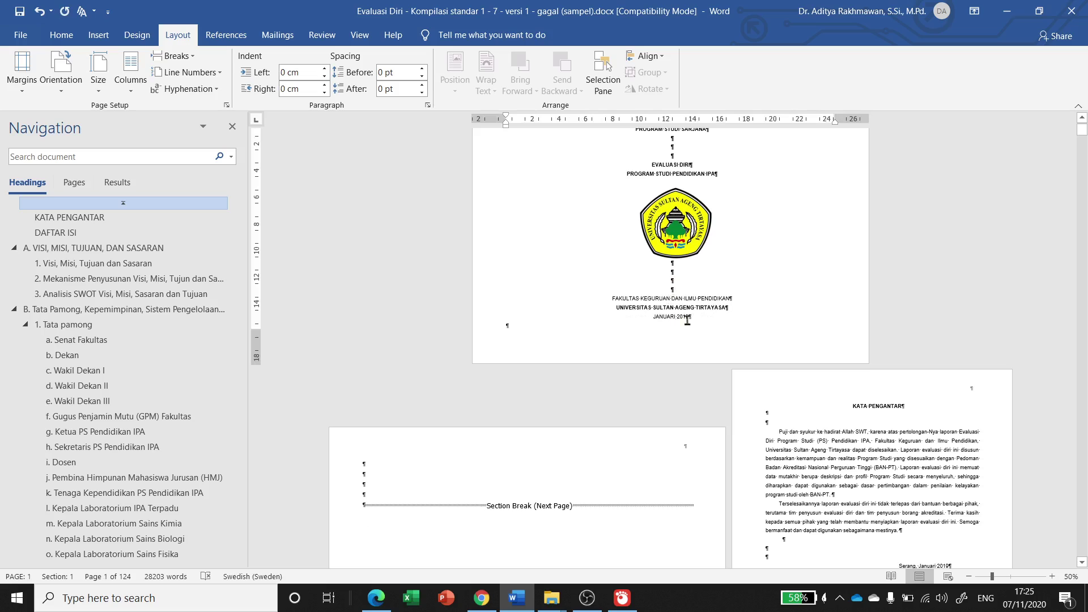
Check the overflow page after the cover with formatting marks hidden, and show the marks again
left_click(437, 486)
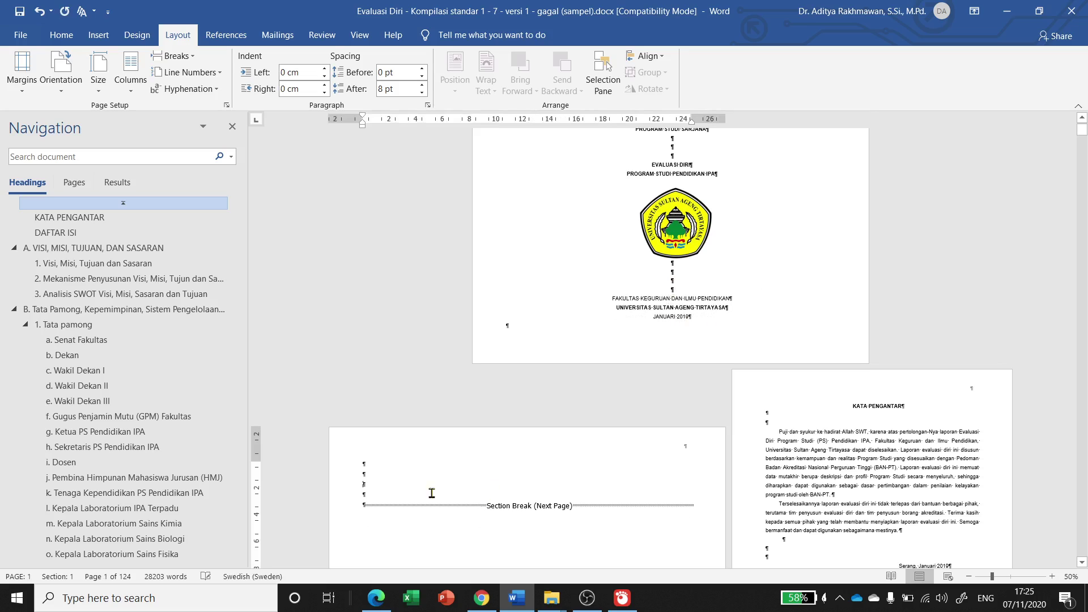
left_click(61, 35)
left_click(457, 61)
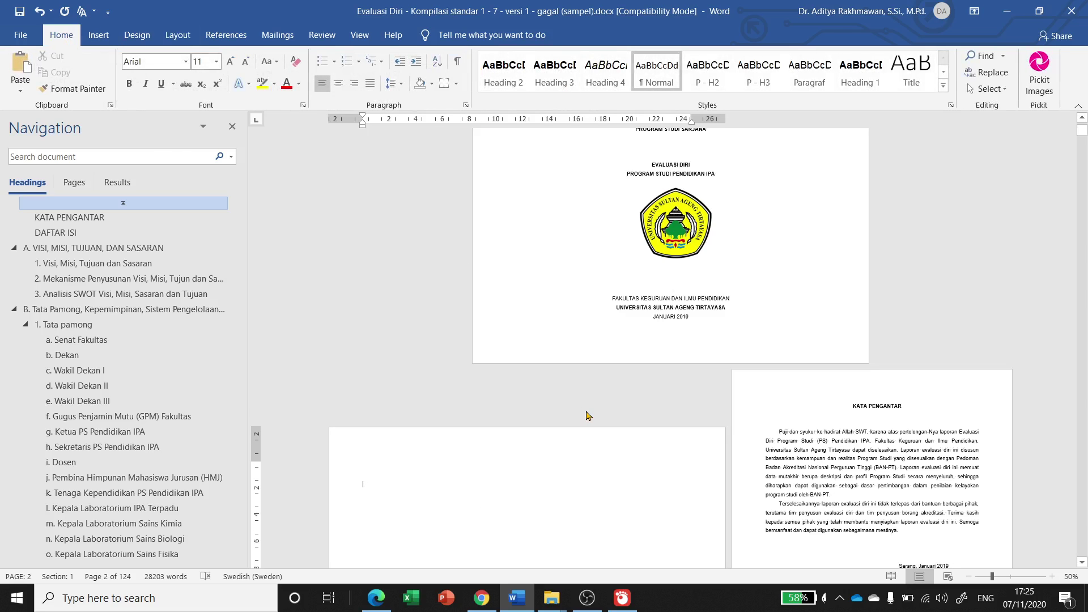
scroll(588, 416, "down", 2)
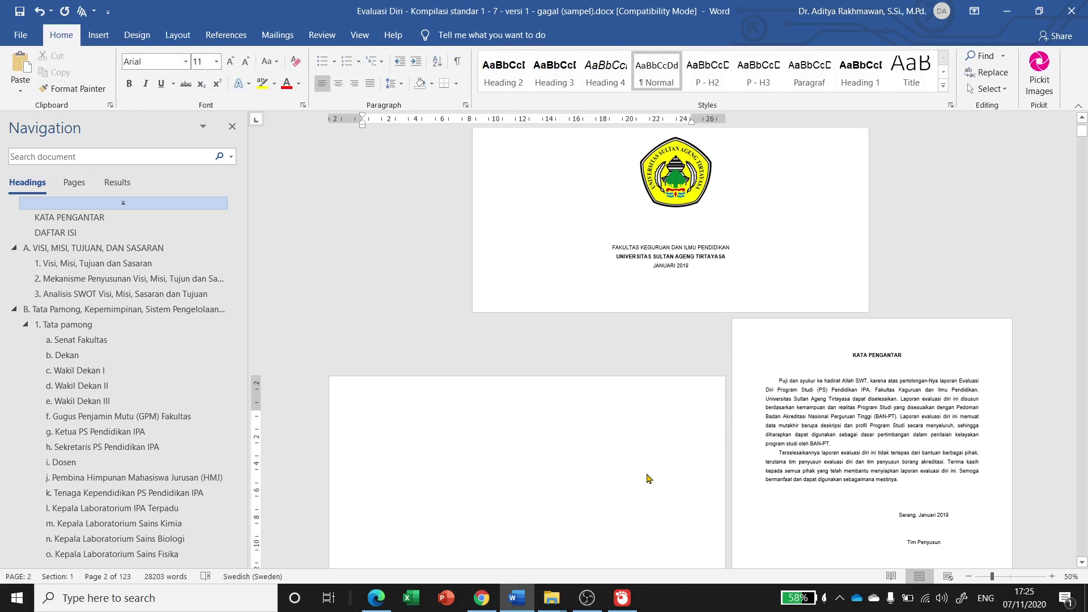
left_click(456, 61)
scroll(728, 260, "up", 2)
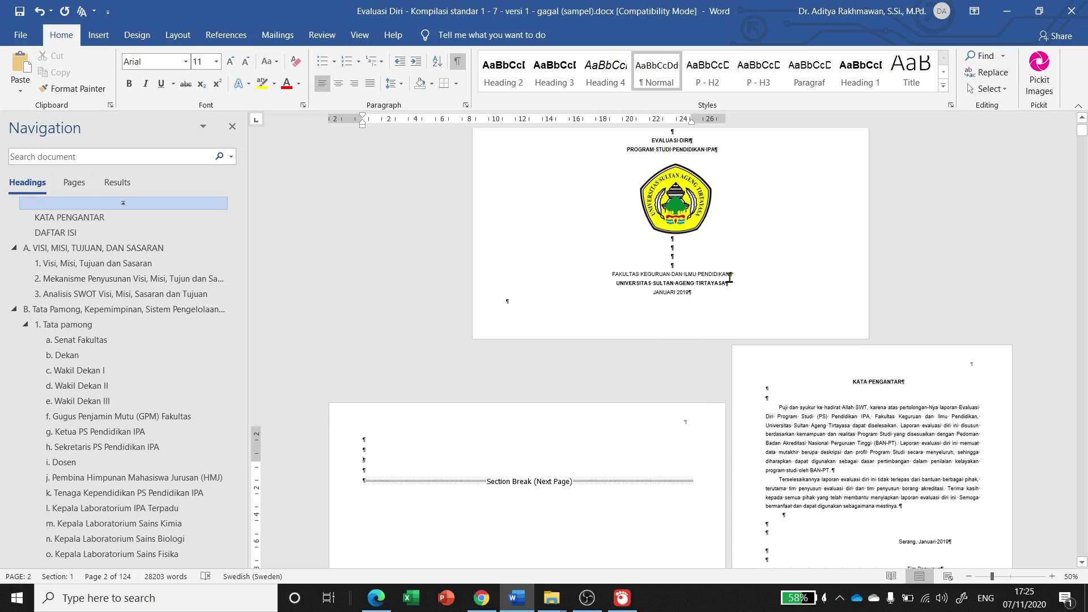
Delete one empty paragraph above EVALUASI DIRI and two more between the logo and the faculty line on the cover
left_click(687, 197)
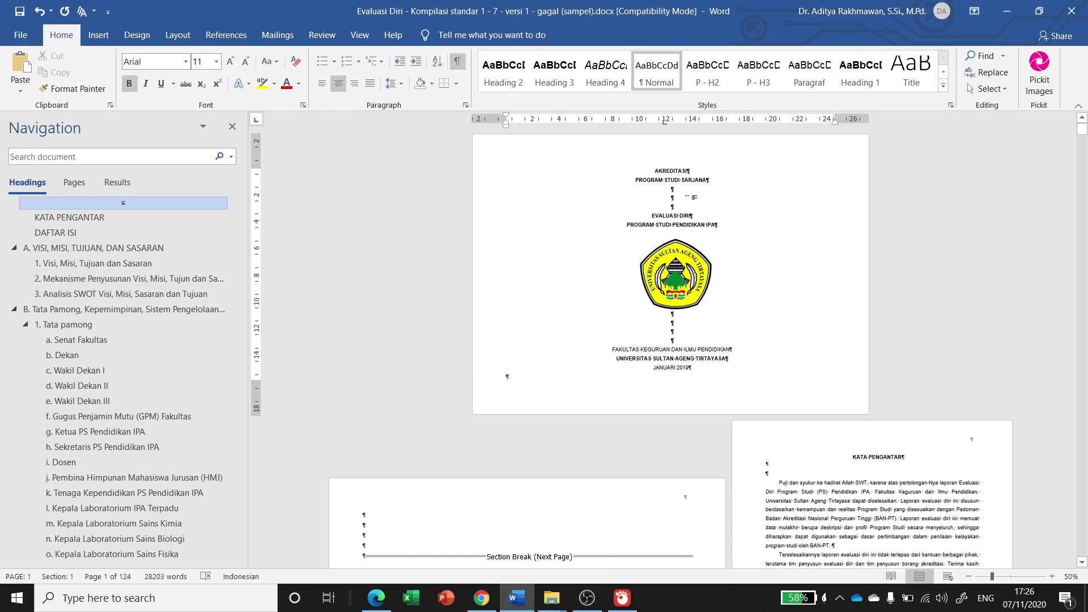
key("BackSpace")
left_click(687, 326)
key("Delete")
key("Delete")
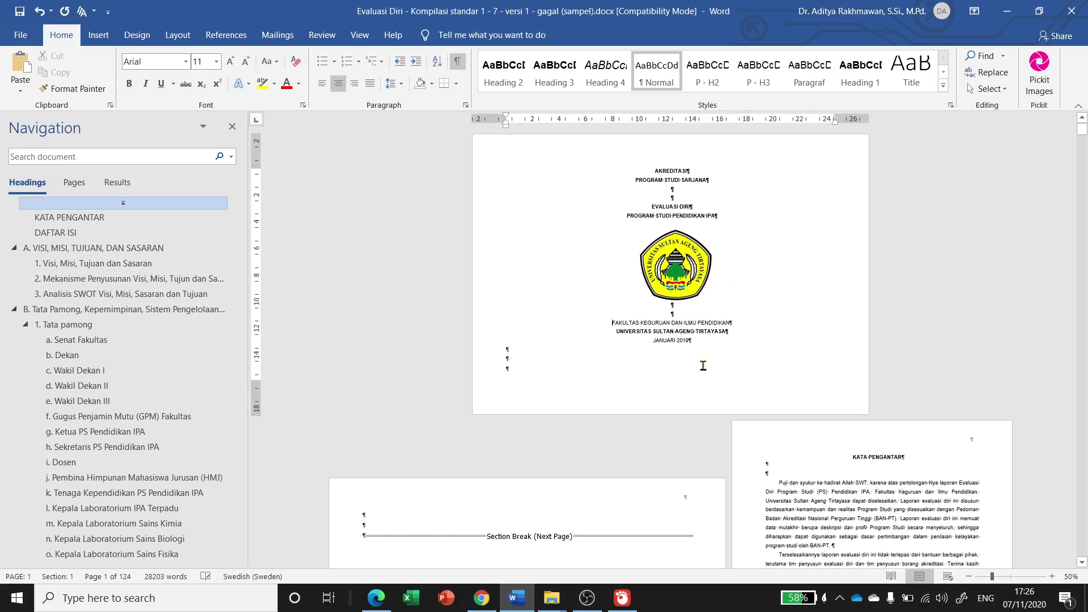
Delete four empty paragraphs after JANUARI 2019 so the section break fits on the cover page
left_click(711, 341)
key("Delete")
key("Delete")
key("Delete")
key("Delete")
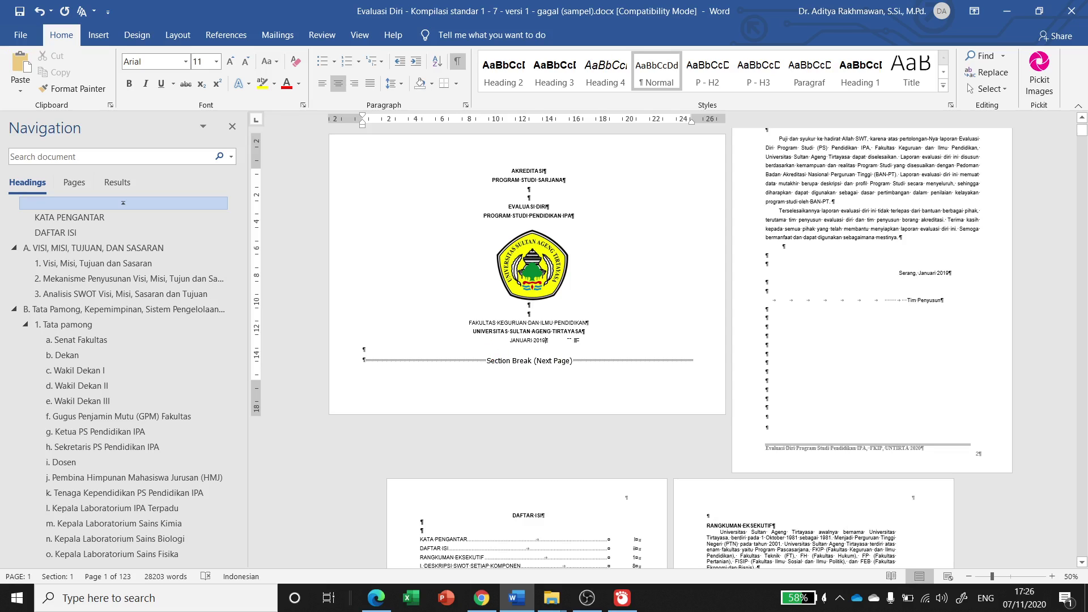
Examine the tab marks in front of "Tim Penyusun" on the KATA PENGANTAR page at 100% zoom
left_click(862, 213)
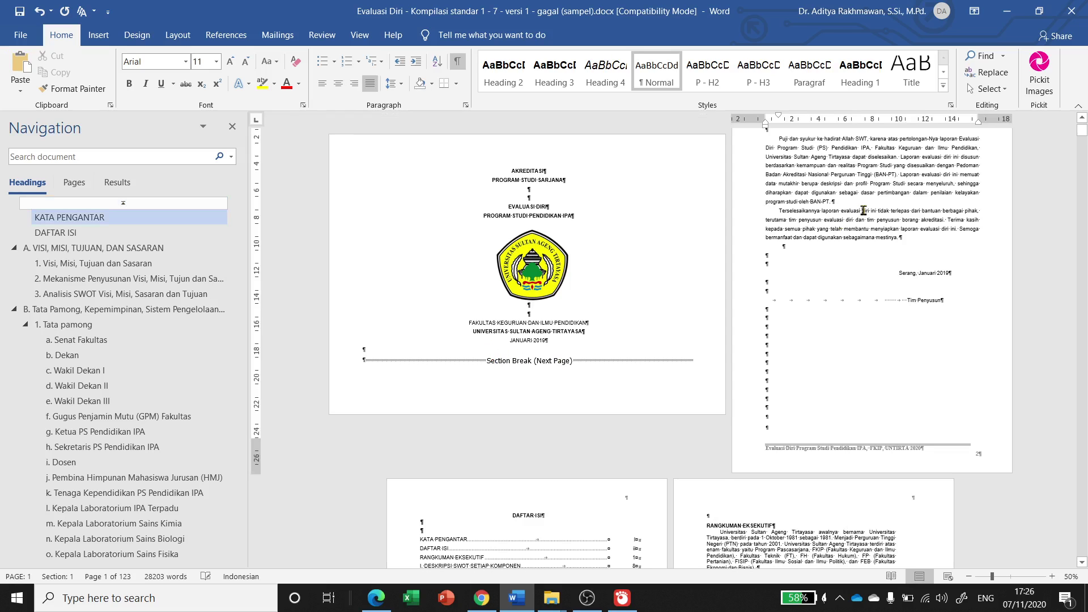
scroll(862, 213, "up", 4)
scroll(869, 213, "up", 2)
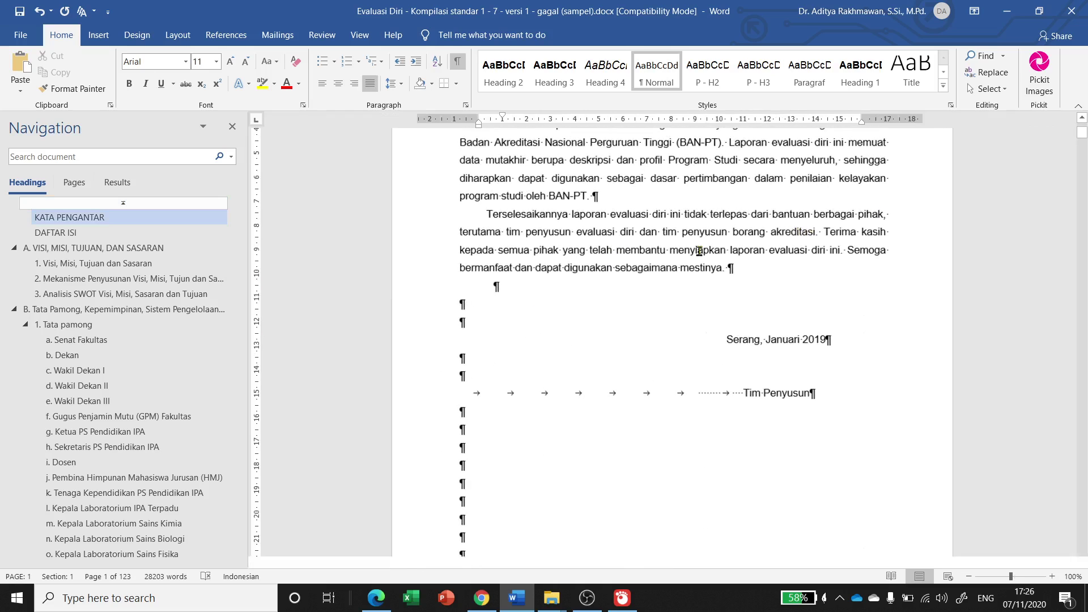
left_click(466, 393)
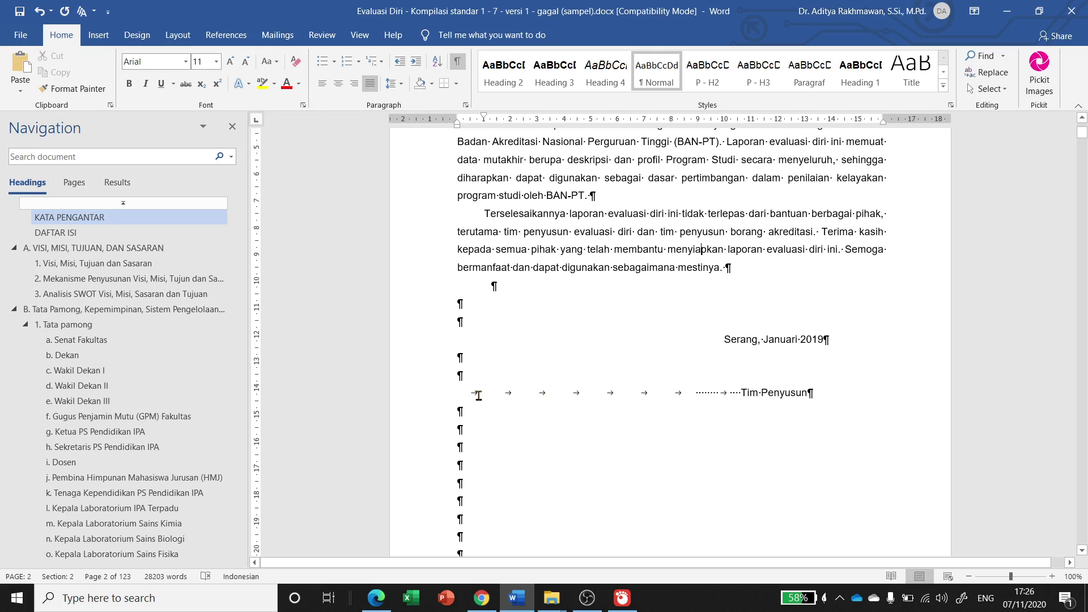
Try to reposition "Tim Penyusun" by removing three of the tabs before it and inserting four tabs
left_click(685, 392)
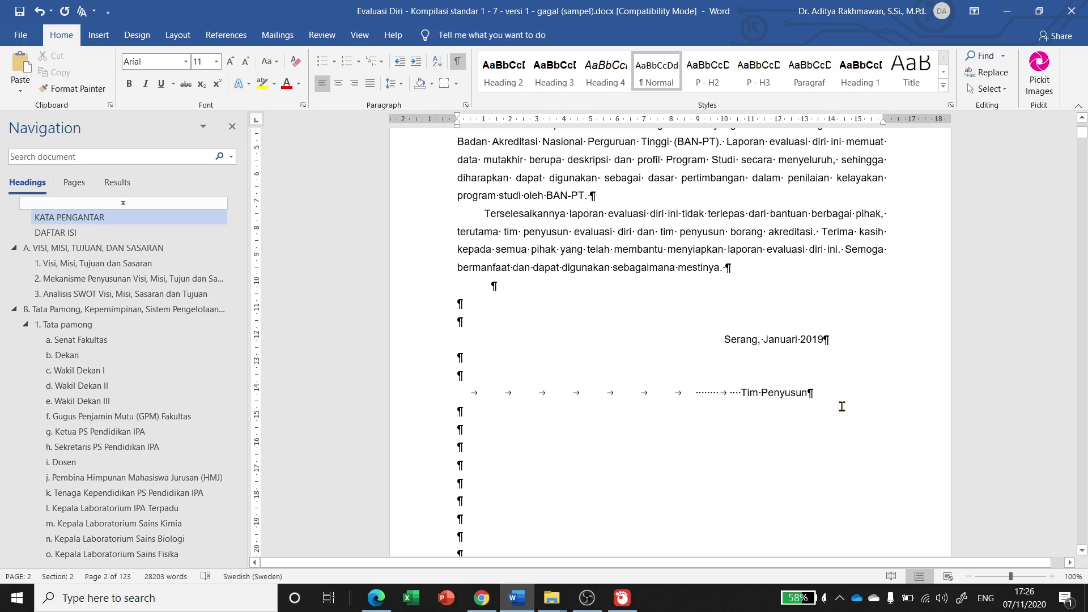
key("BackSpace")
key("BackSpace")
key("BackSpace")
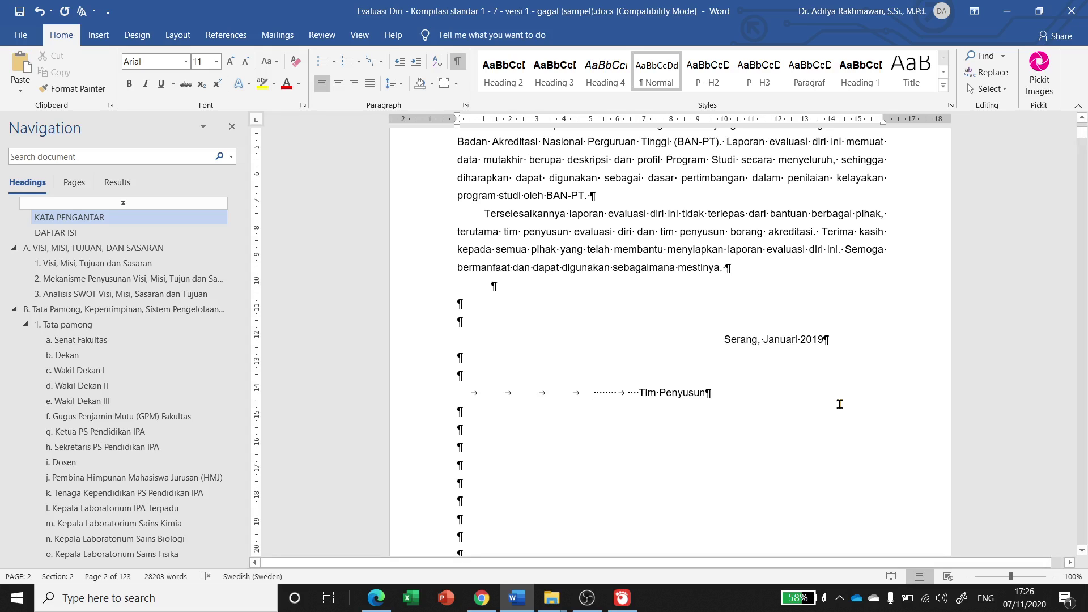
key("Tab")
key("Tab")
key("Tab")
key("Tab")
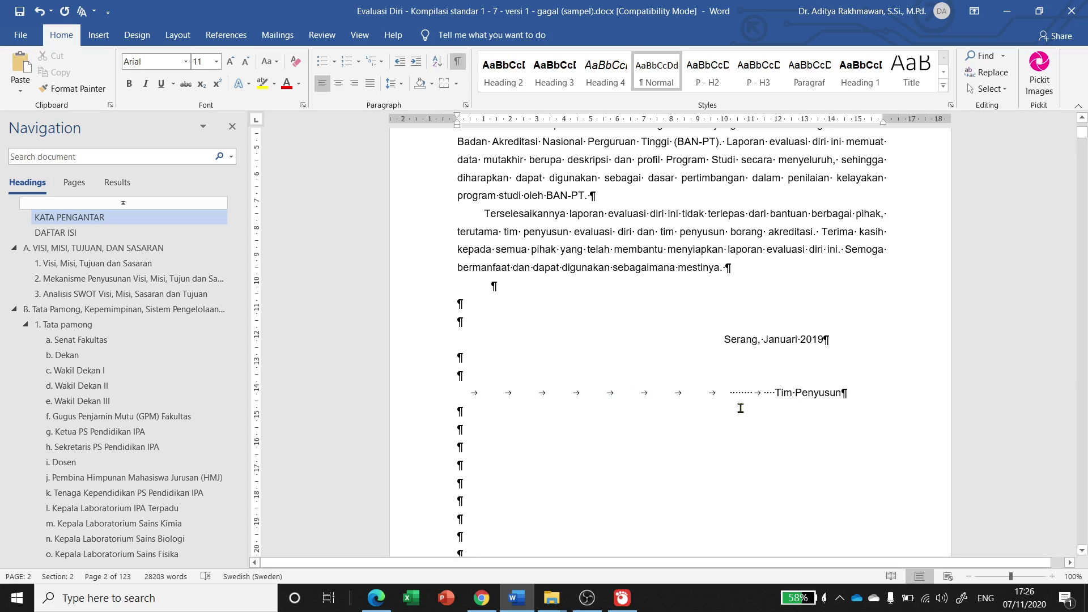
Nudge the indent of the "Serang, Januari 2019" line and replace the eight tabs before "Tim Penyusun" with an indent of about 10 cm
left_click(715, 340)
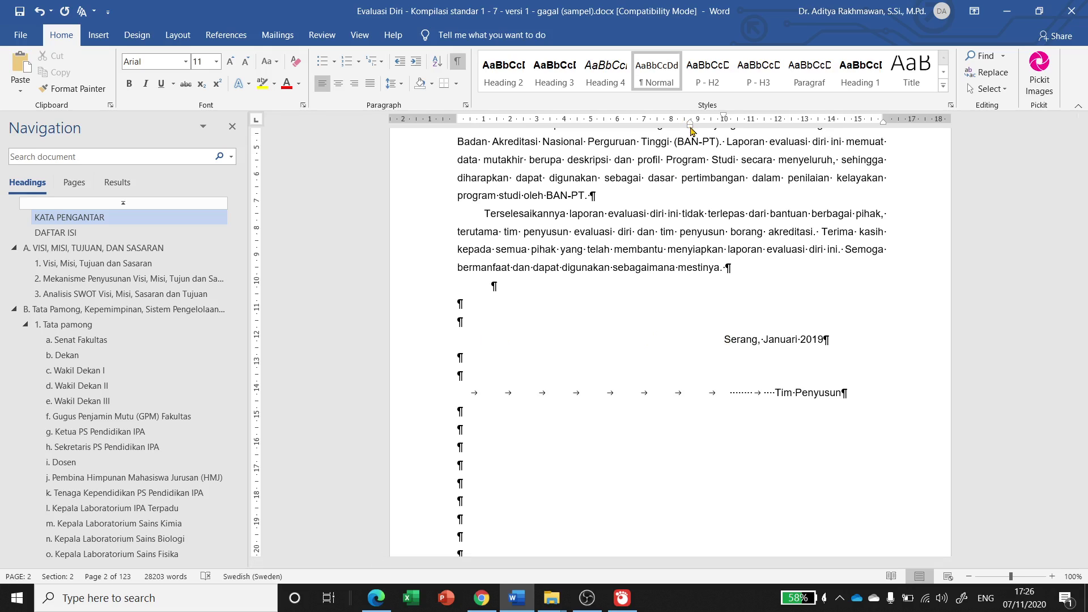
mouse_move(690, 129)
left_mouse_down()
mouse_move(709, 123)
mouse_move(513, 123)
mouse_move(693, 124)
left_mouse_up()
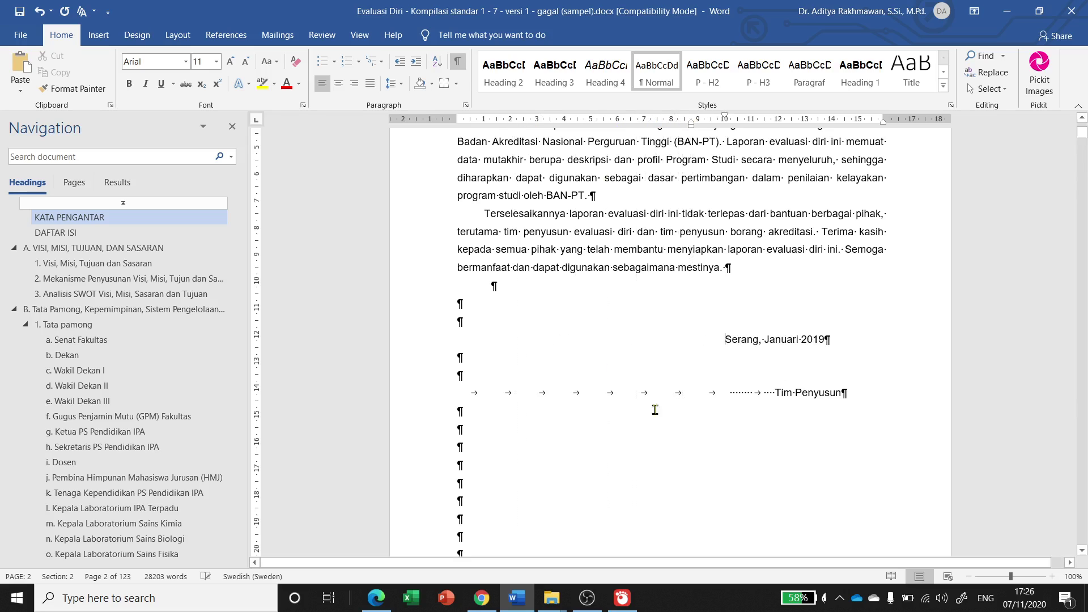
left_click(751, 404)
key("BackSpace")
key("BackSpace")
key("BackSpace")
key("BackSpace")
key("BackSpace")
key("BackSpace")
key("BackSpace")
key("BackSpace")
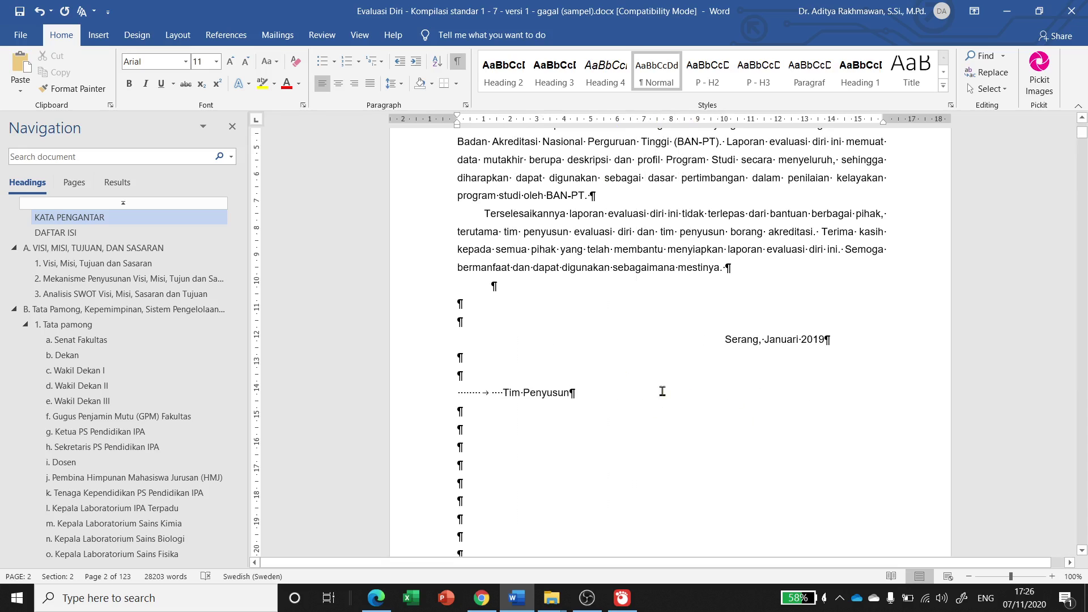
left_click_drag(458, 130, 726, 130)
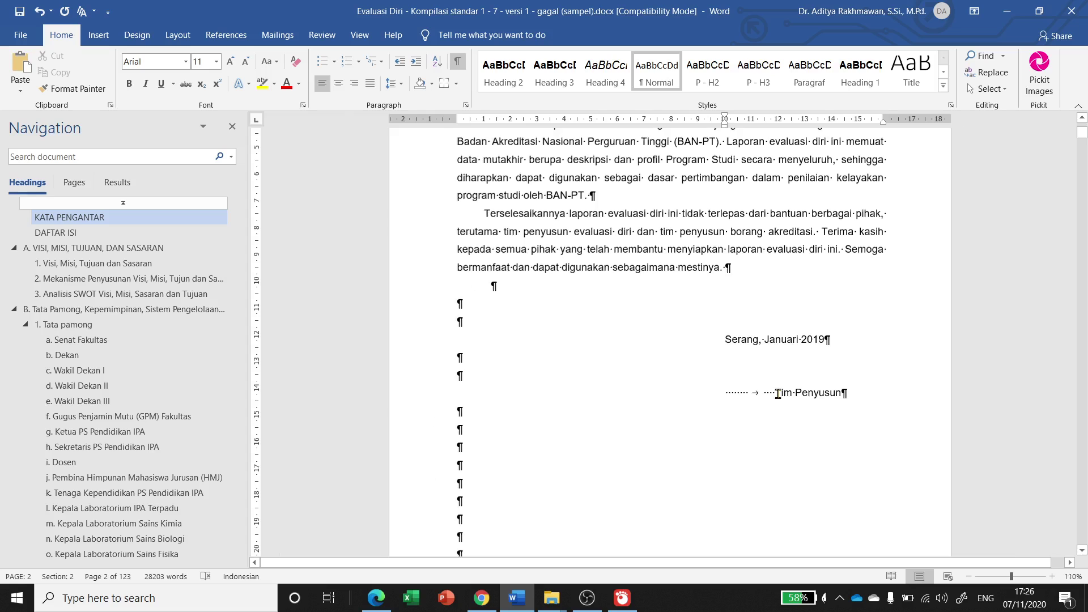
Inspect the leftover spaces and tab before "Tim Penyusun" at 170% zoom, with formatting marks hidden and shown
scroll(780, 392, "up", 7)
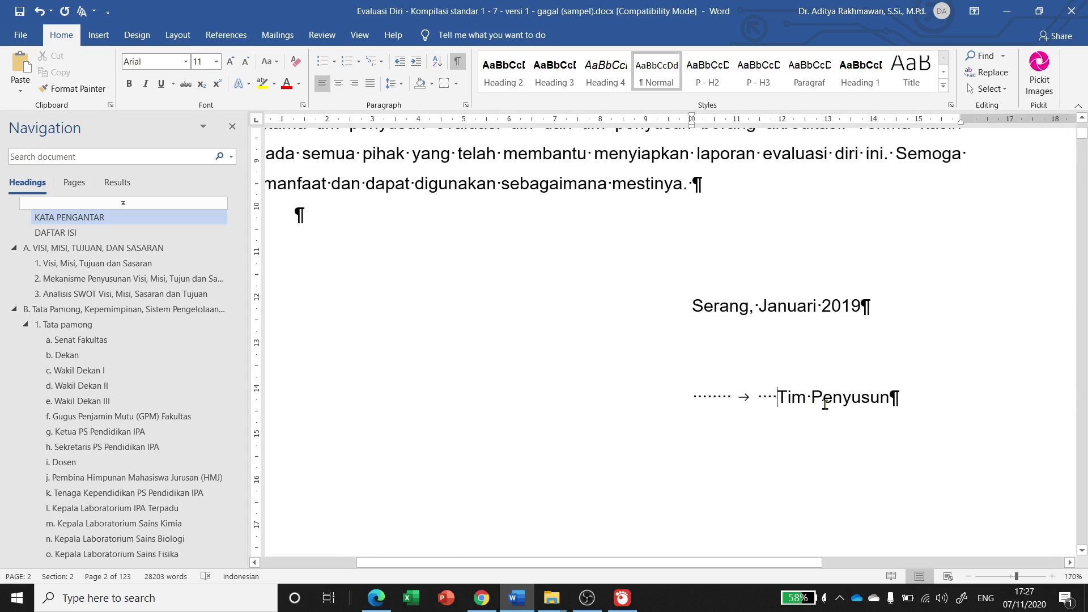
double_click(788, 397)
double_click(831, 404)
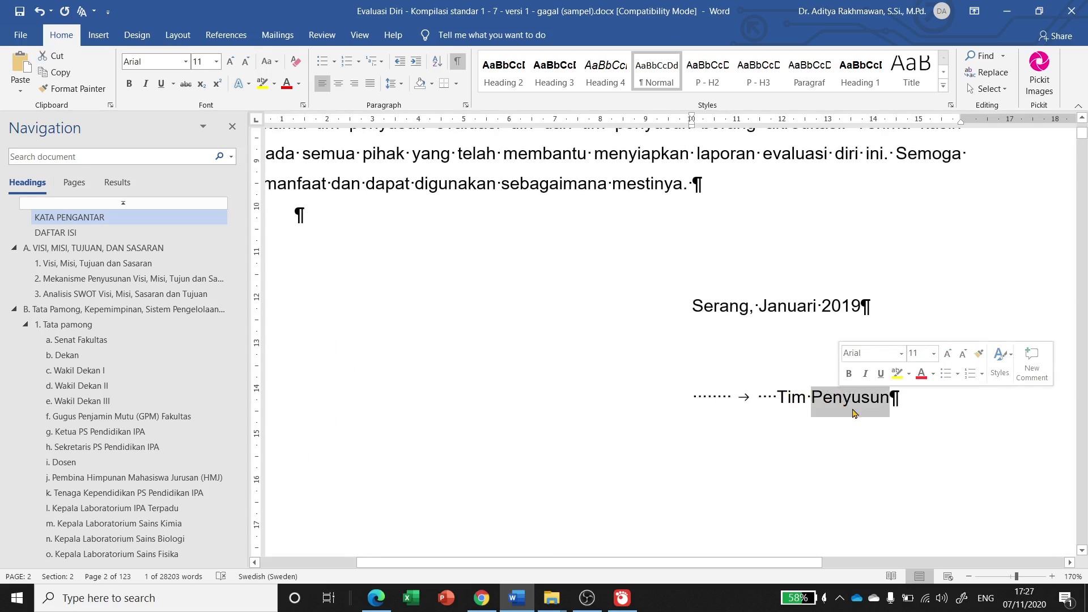
left_click(812, 397)
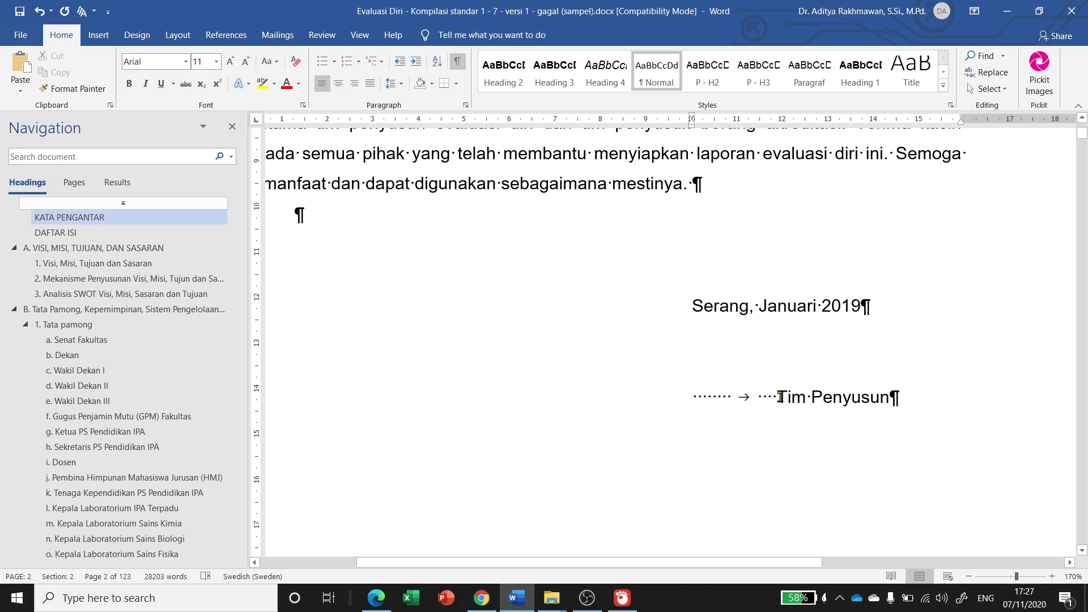
left_click(691, 396)
left_click(457, 64)
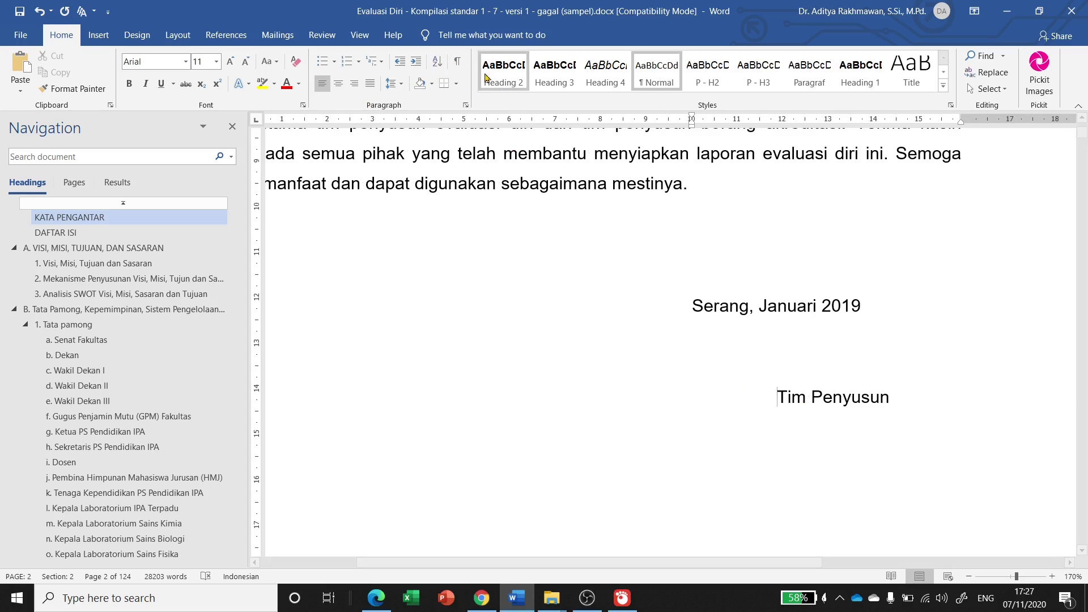
left_click(457, 62)
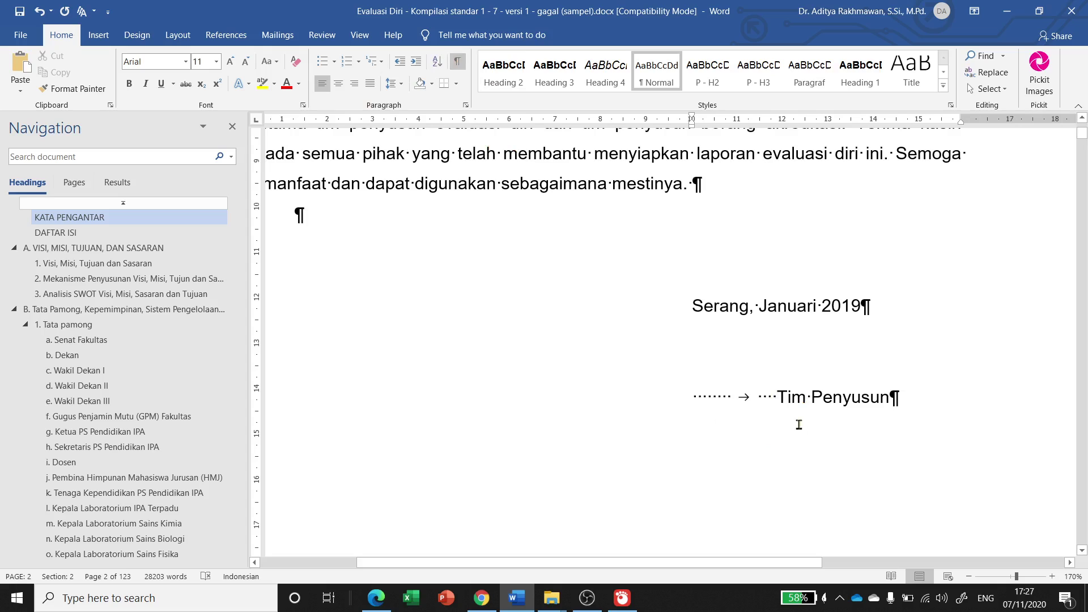
Delete the remaining spaces and tab before "Tim Penyusun" so the text starts directly at its indent
key("BackSpace")
key("BackSpace")
key("BackSpace")
key("BackSpace")
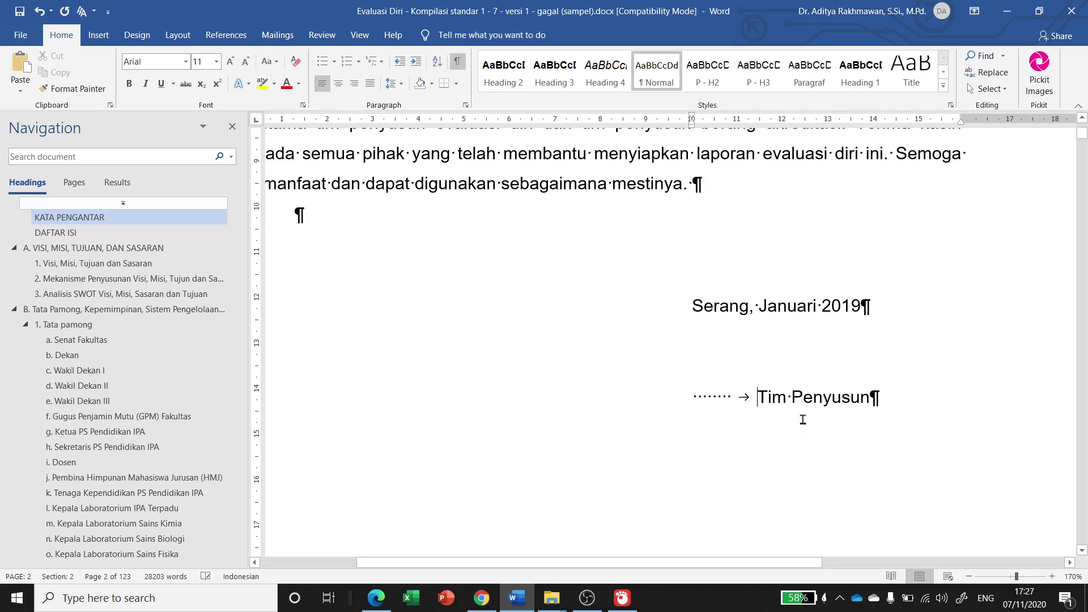
key("BackSpace")
key("BackSpace")
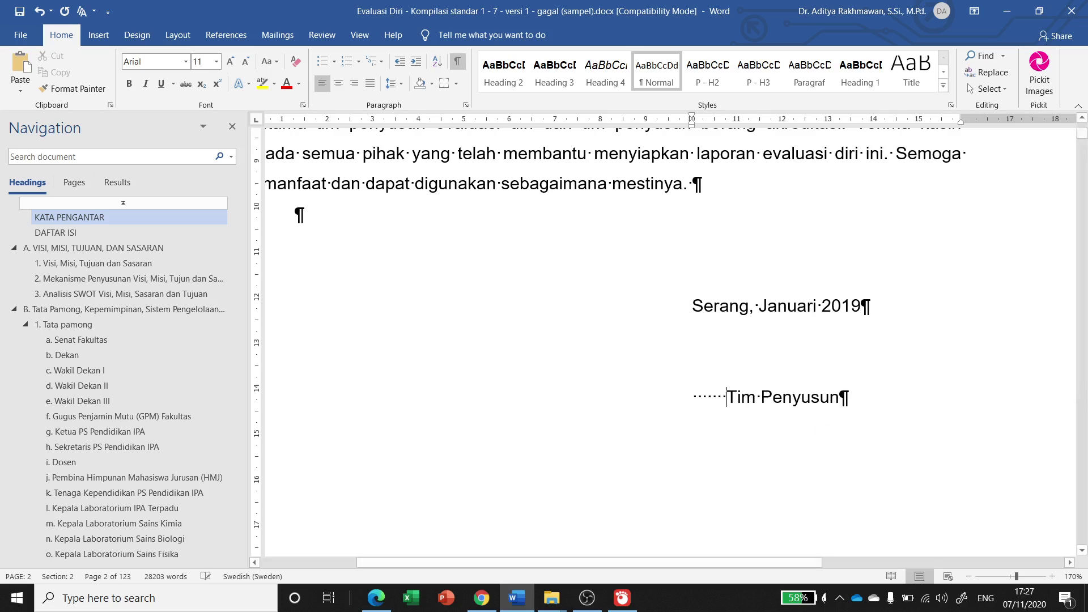
key("BackSpace")
key("BackSpace")
key("BackSpace")
key("BackSpace")
key("BackSpace")
key("BackSpace")
key("BackSpace")
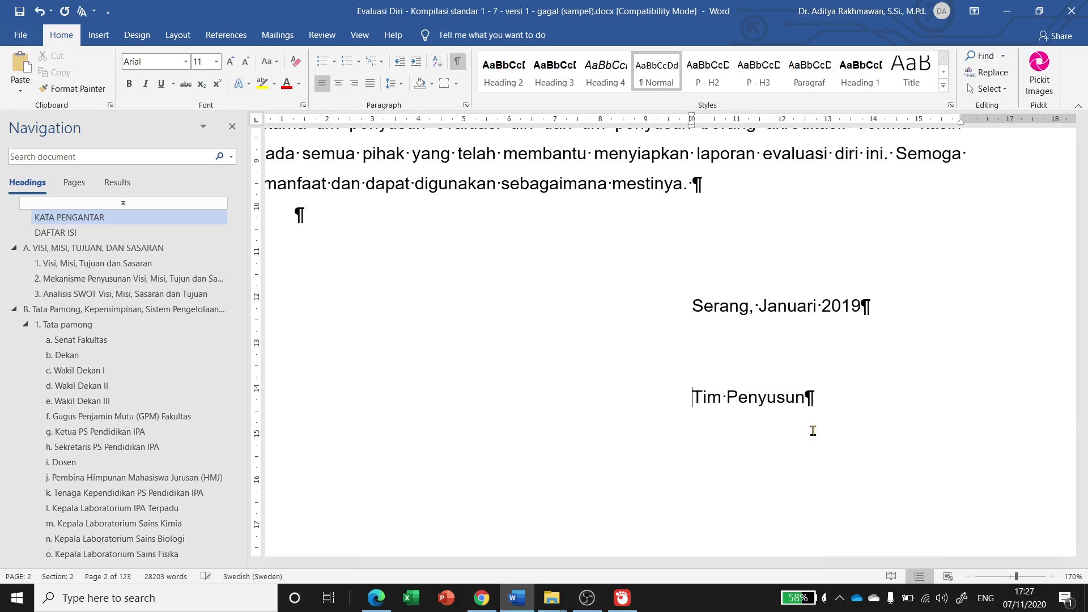
Examine at 120% zoom how tab leaders and typed dots fill the DAFTAR ISI entries, comparing KATA PENGANTAR with II. ANALISIS SWOT SECARA KESELURUHAN
scroll(764, 400, "down", 1)
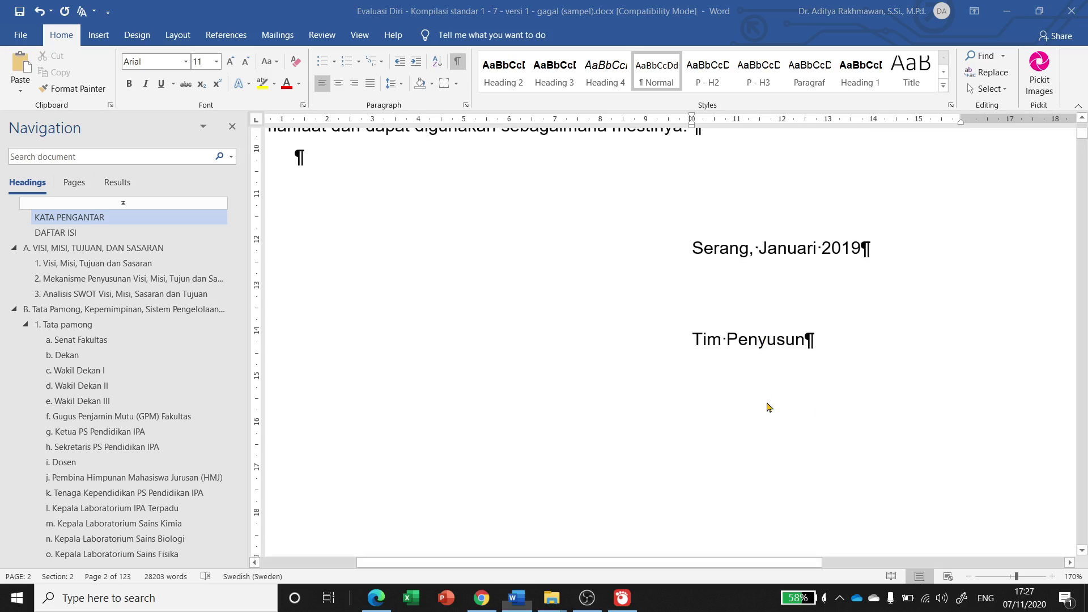
key("super")
key("Escape")
scroll(757, 340, "down", 5, "ctrl")
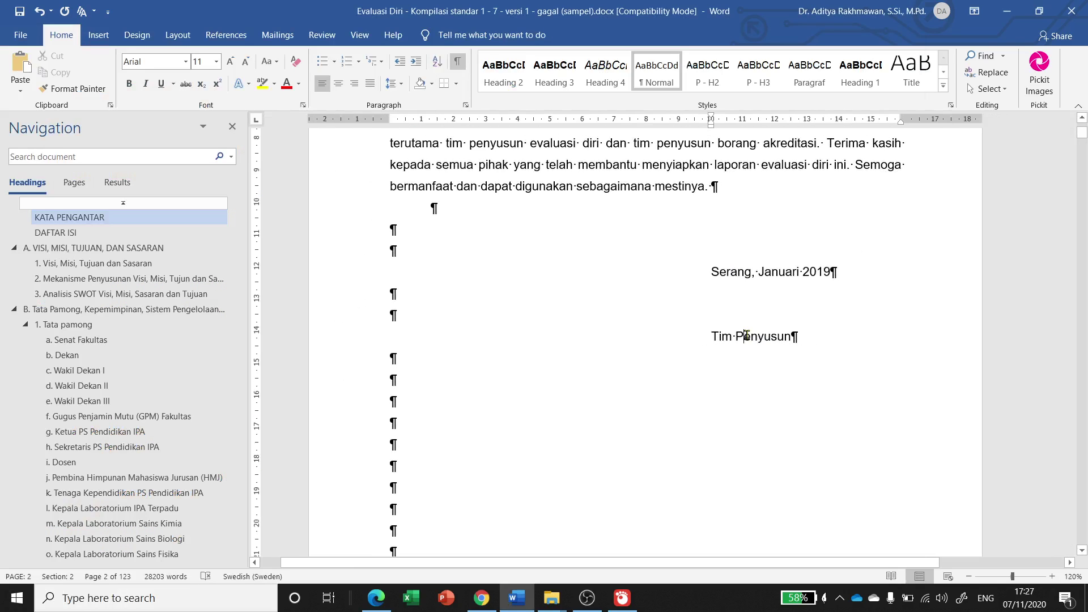
scroll(747, 336, "down", 10)
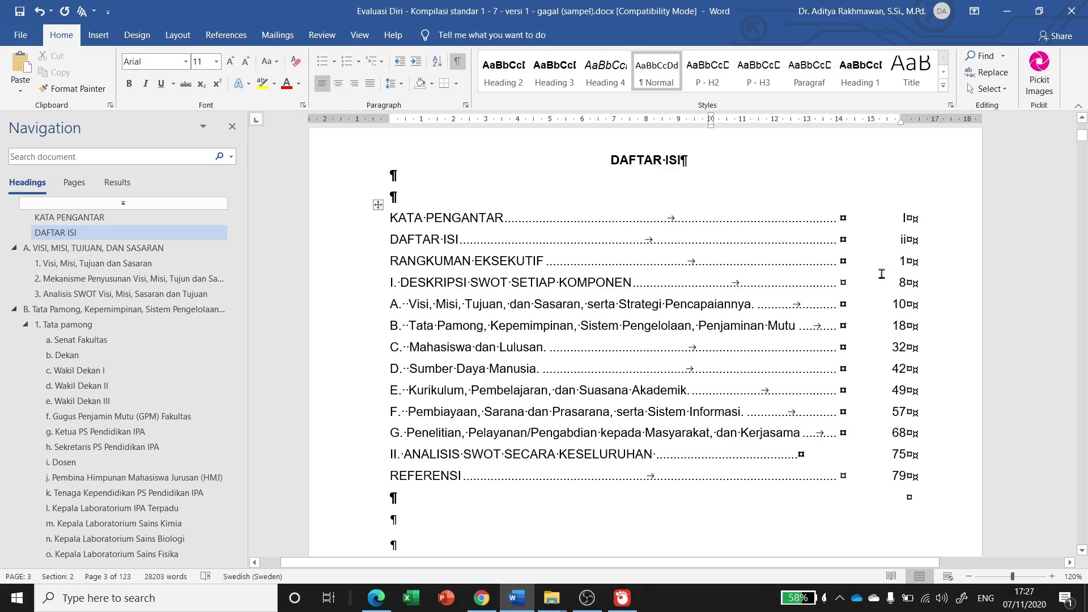
left_click(841, 220)
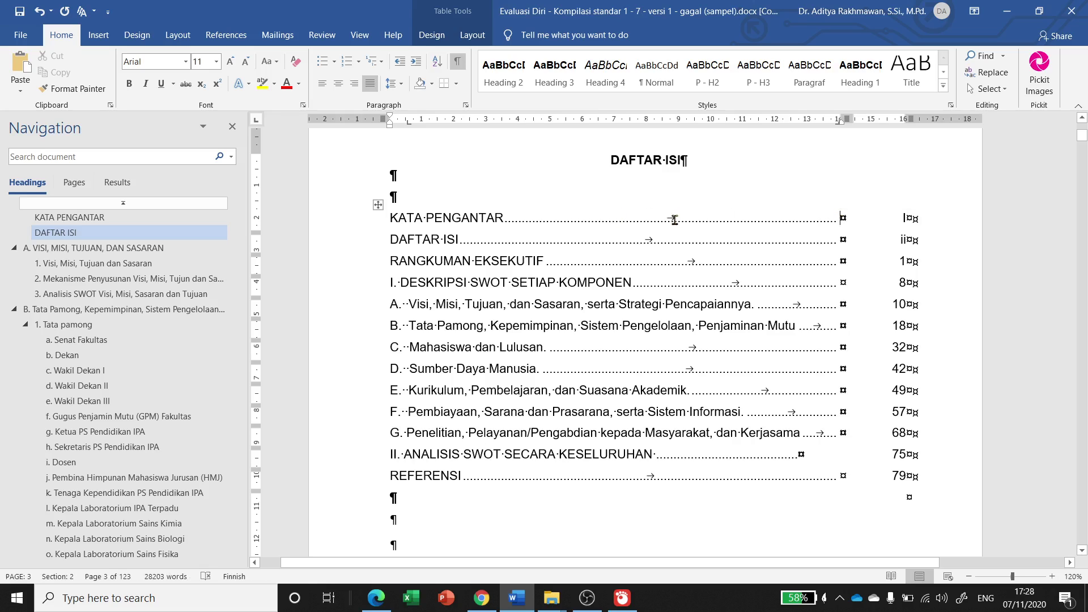
left_click(509, 219)
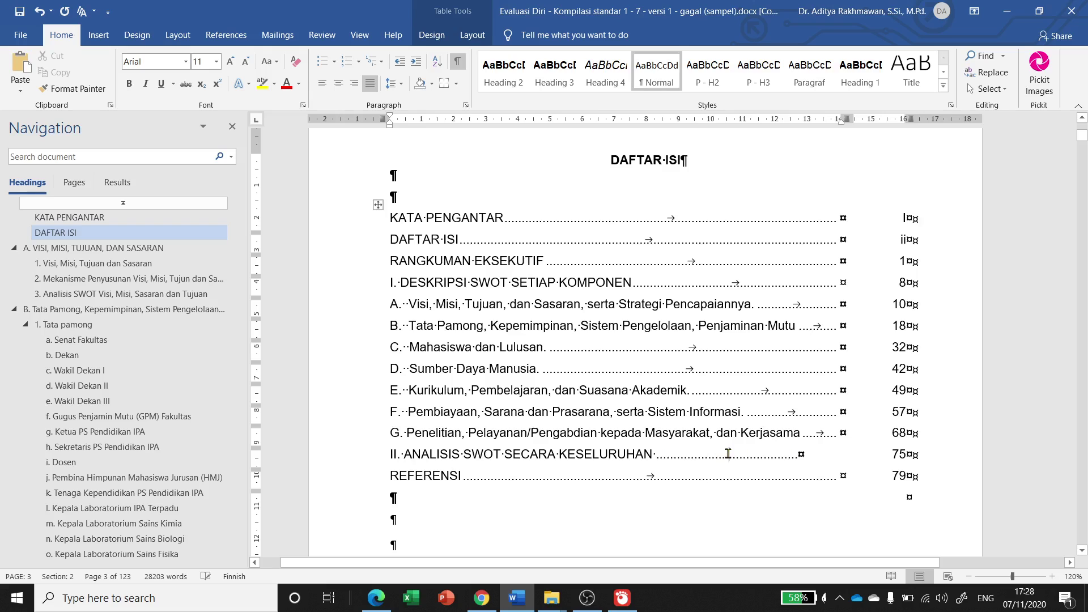
double_click(728, 454)
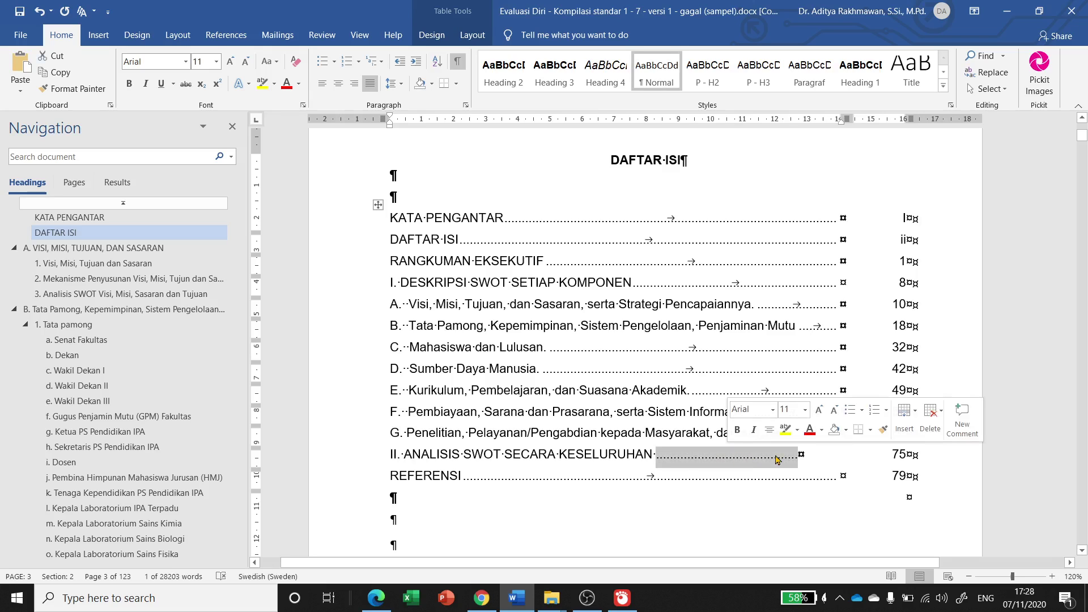
double_click(672, 216)
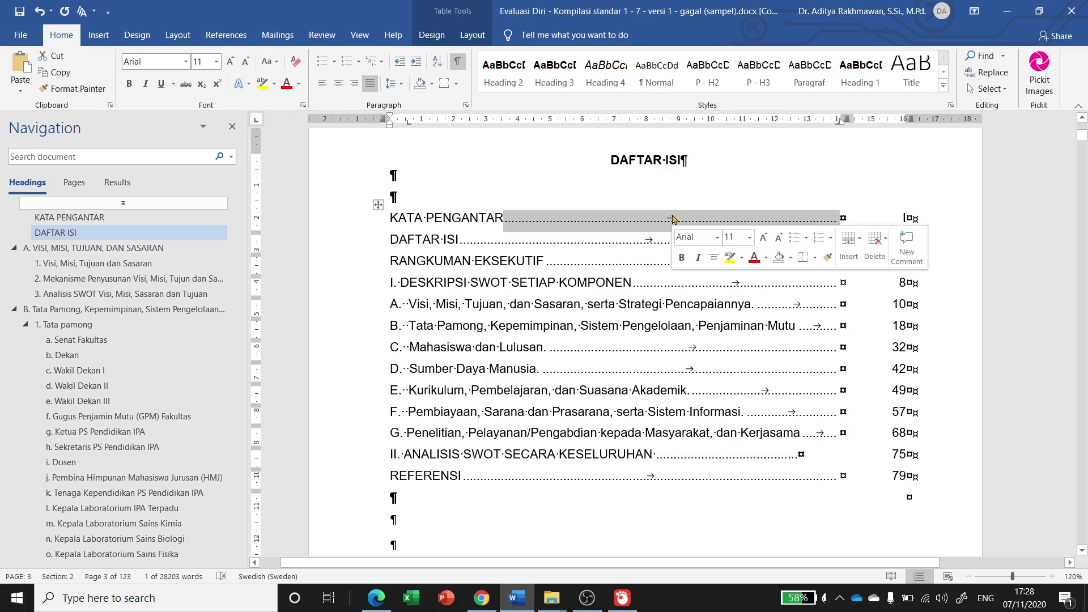
left_click(617, 224)
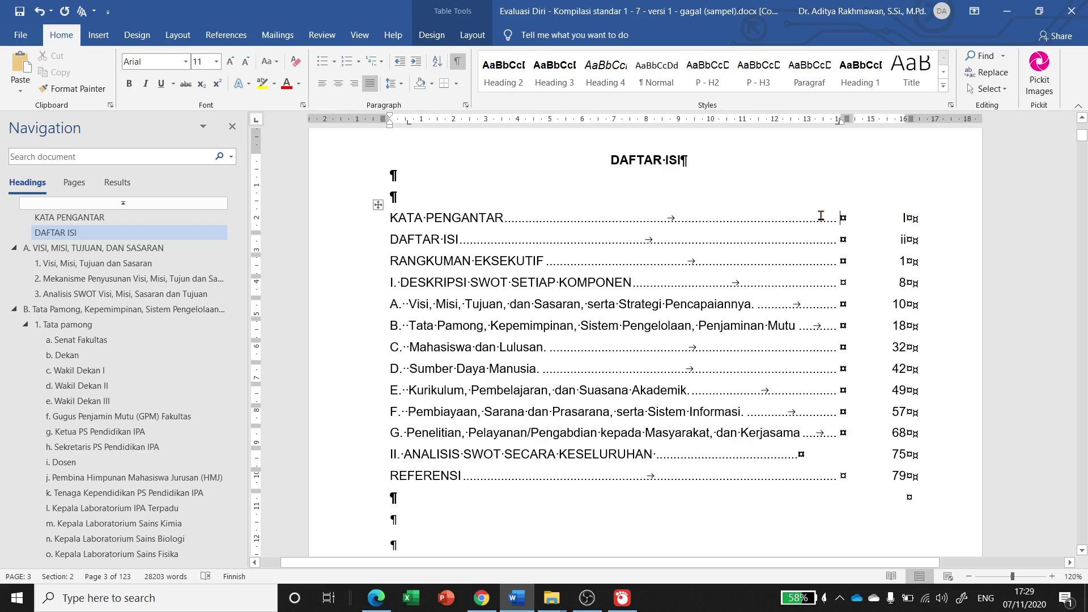
left_click_drag(453, 215, 768, 221)
Try to insert two tabs before the KATA PENGANTAR page number in the DAFTAR ISI
left_click(901, 219)
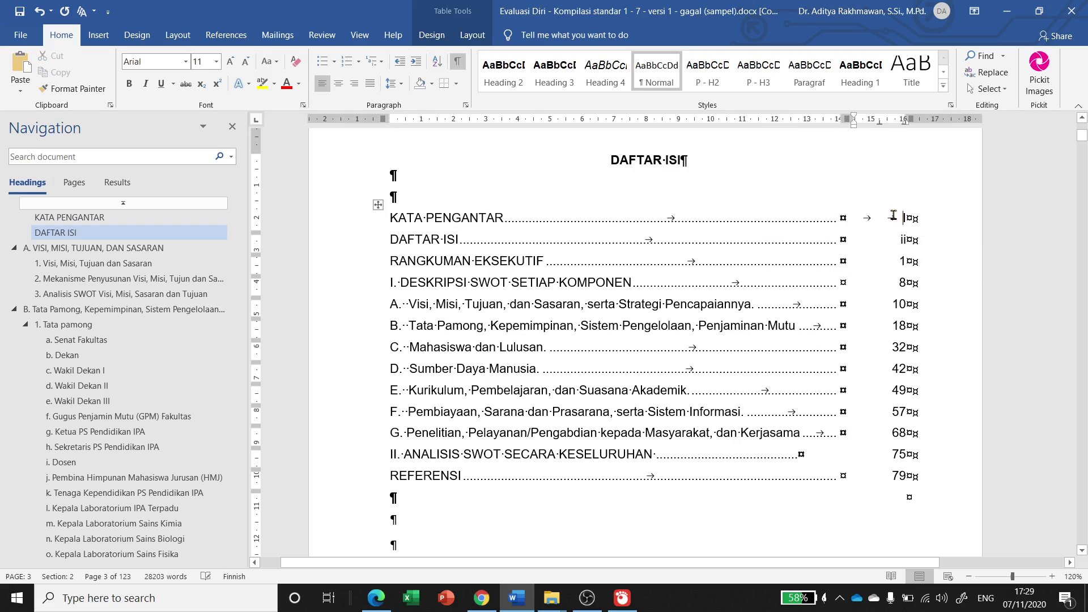
key("ctrl+Tab")
key("ctrl+Tab")
key("ctrl+z")
Show the table gridlines around the DAFTAR ISI entries
left_click(463, 218)
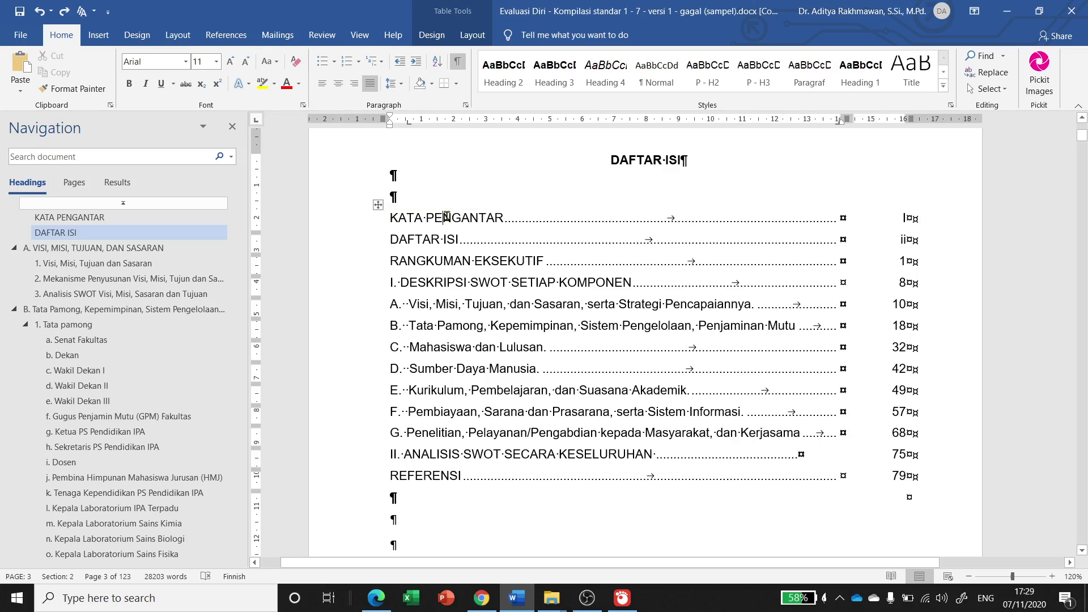
left_click(472, 35)
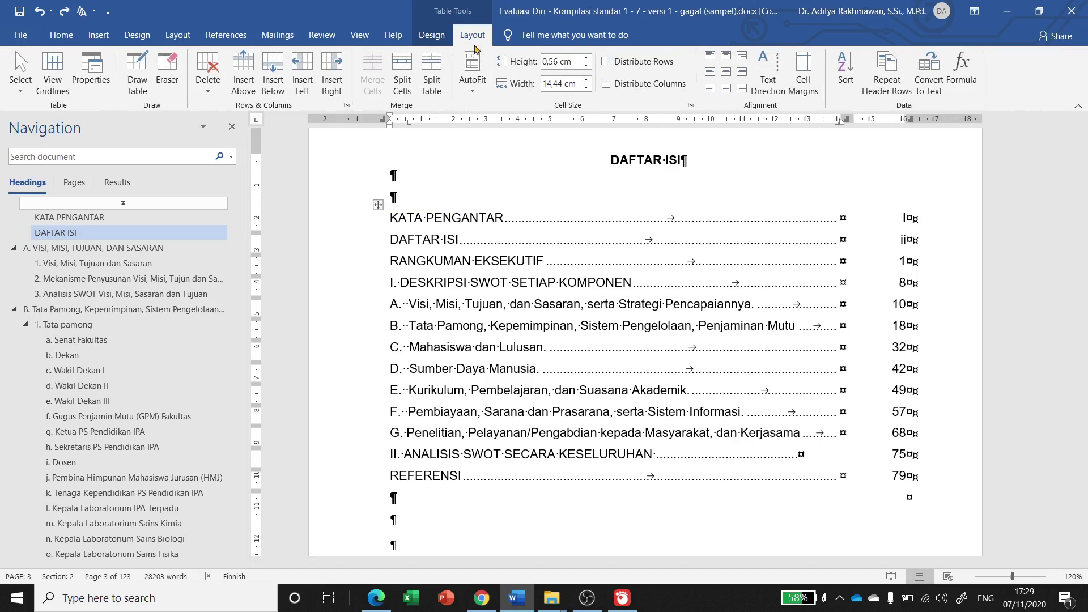
left_click(60, 83)
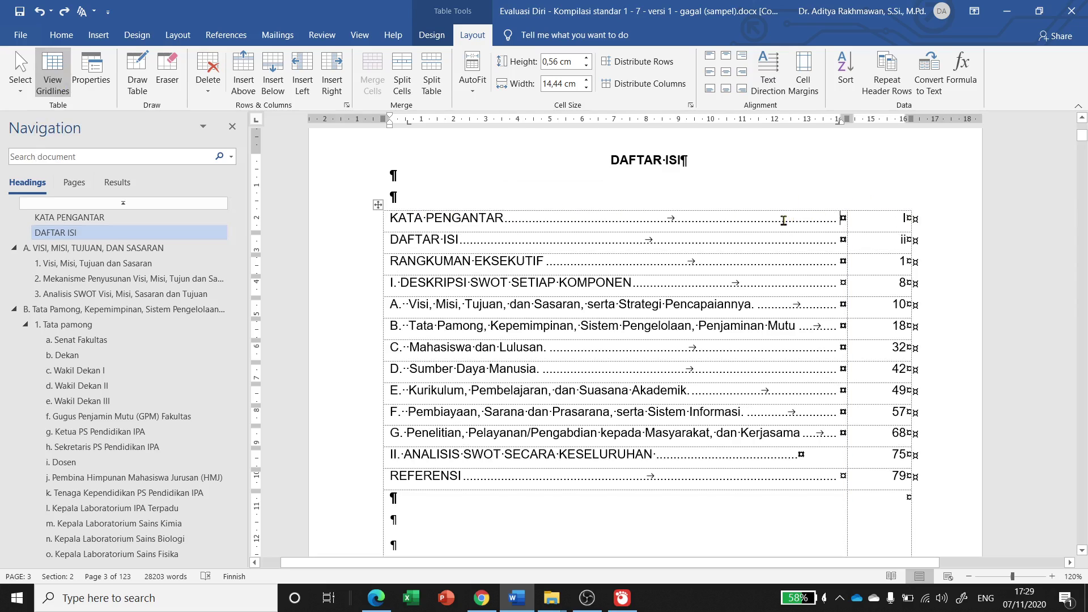
Show the table gridlines around the RANGKUMAN EKSEKUTIF text on page 4
left_click(657, 260, "ctrl")
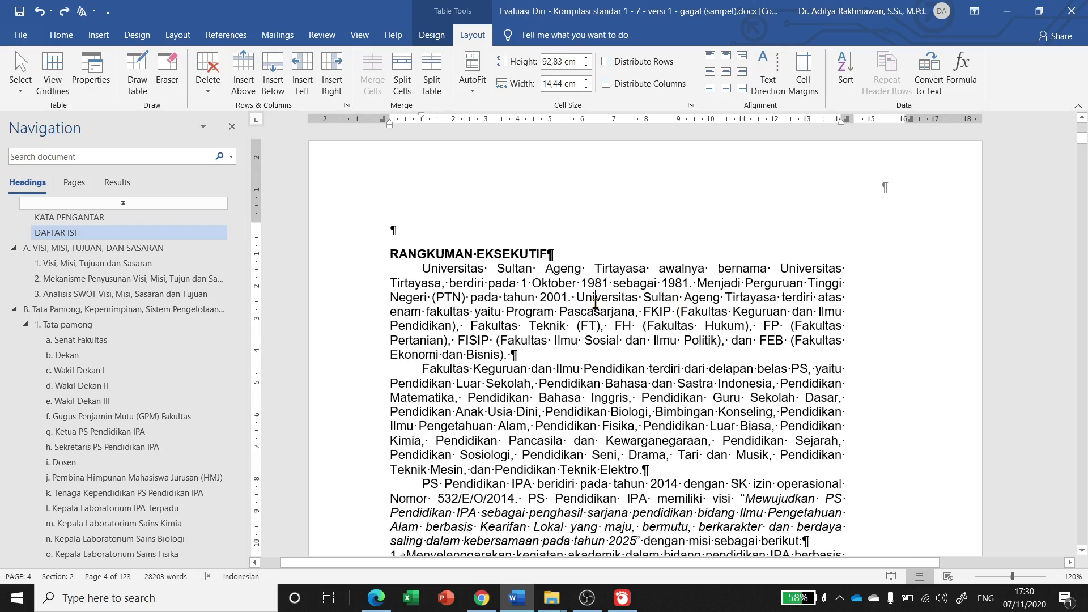
scroll(452, 275, "down", 1)
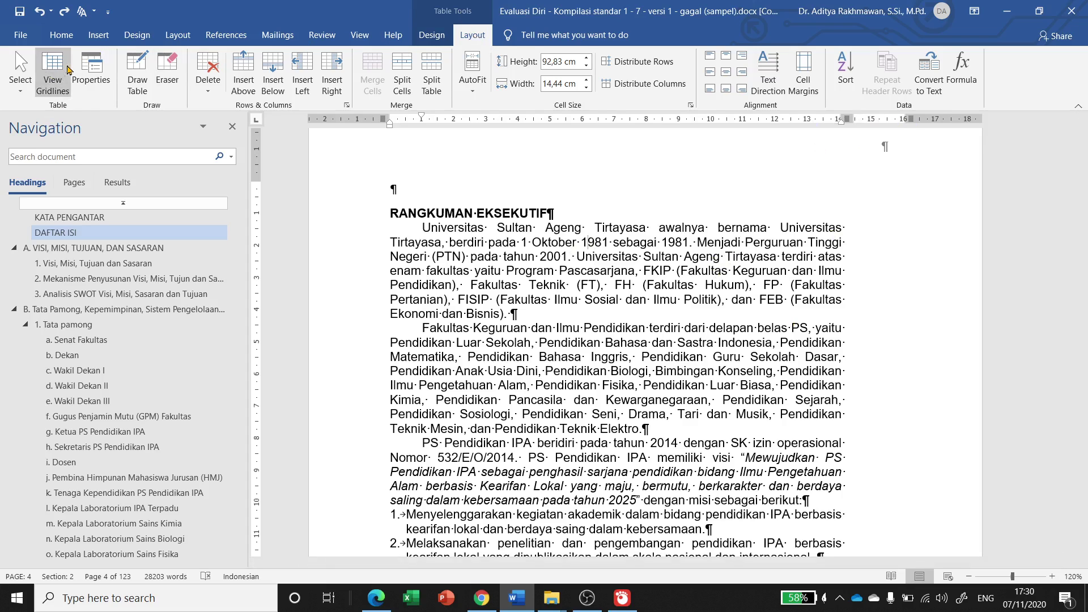
left_click(53, 71)
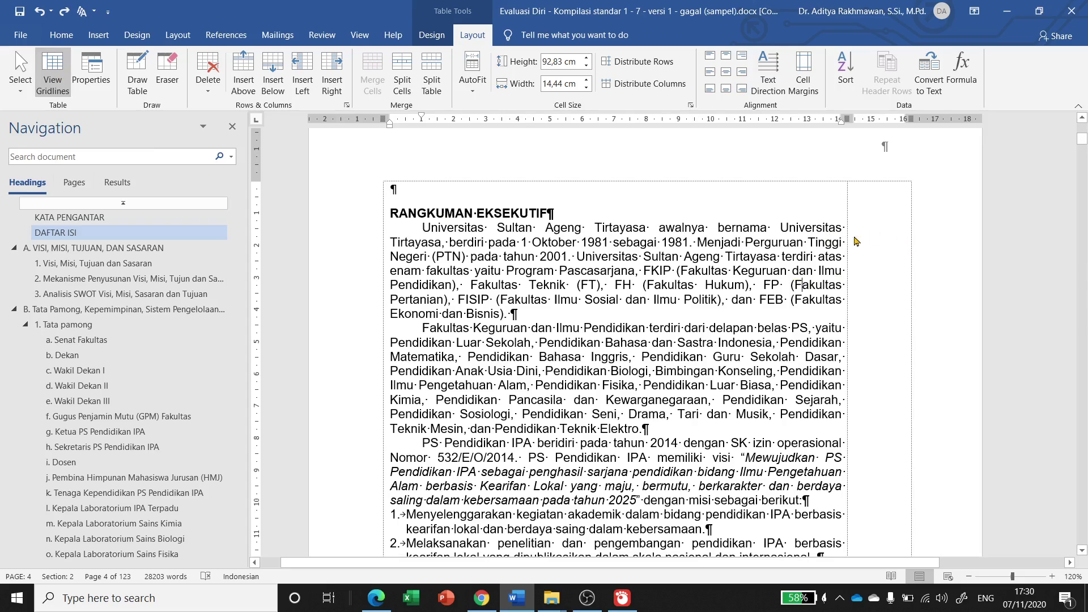
Examine how far the borderless table enclosing the RANGKUMAN EKSEKUTIF text extends across the following pages, up to the Mekanisme Kerja list
scroll(788, 271, "down", 4)
scroll(788, 270, "down", 15)
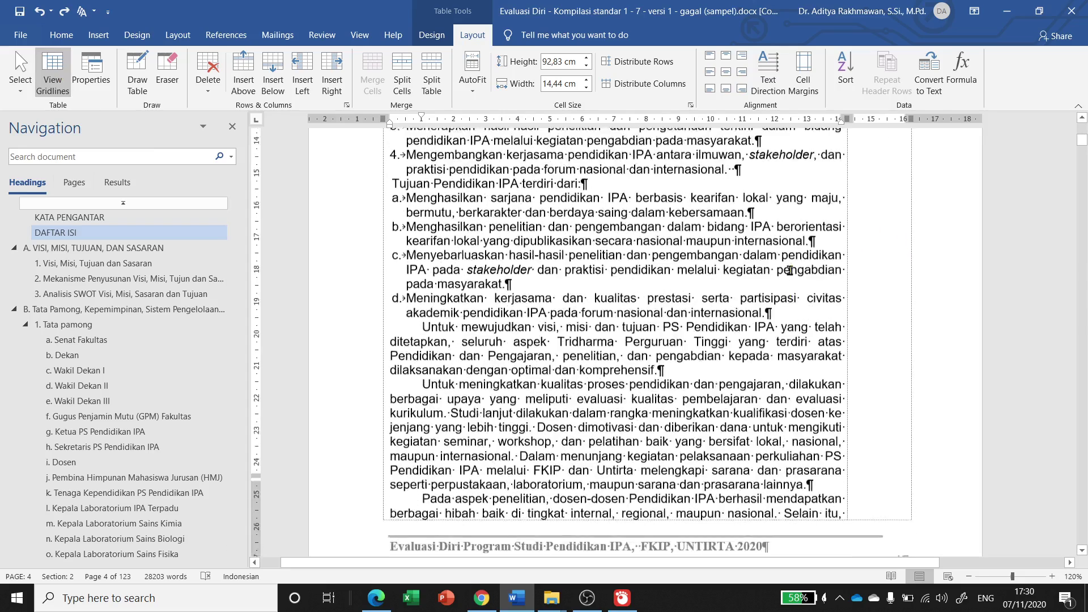
scroll(790, 271, "down", 8)
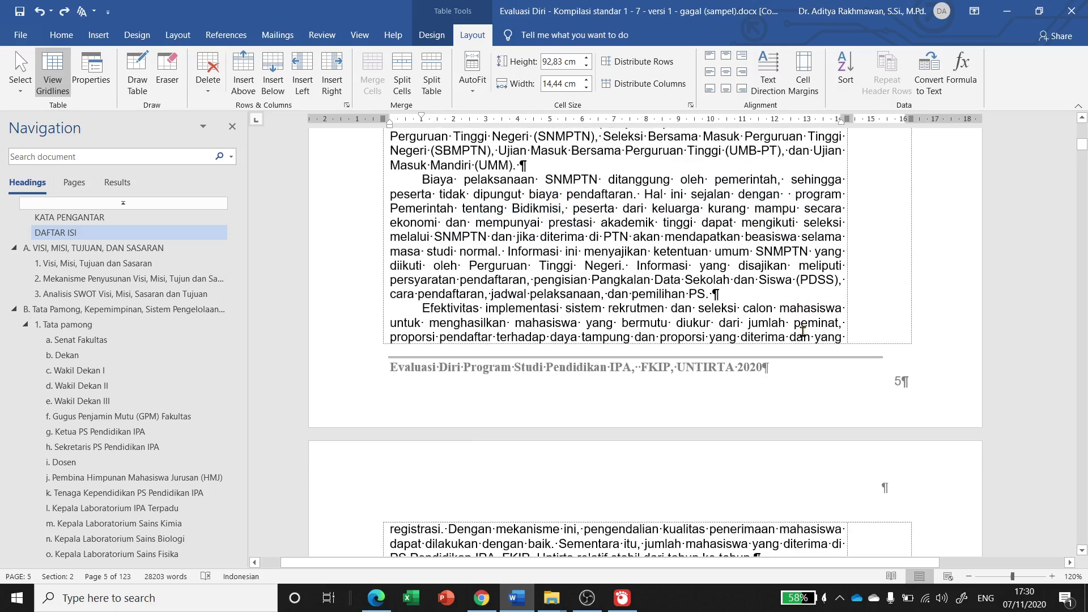
scroll(803, 332, "up", 20)
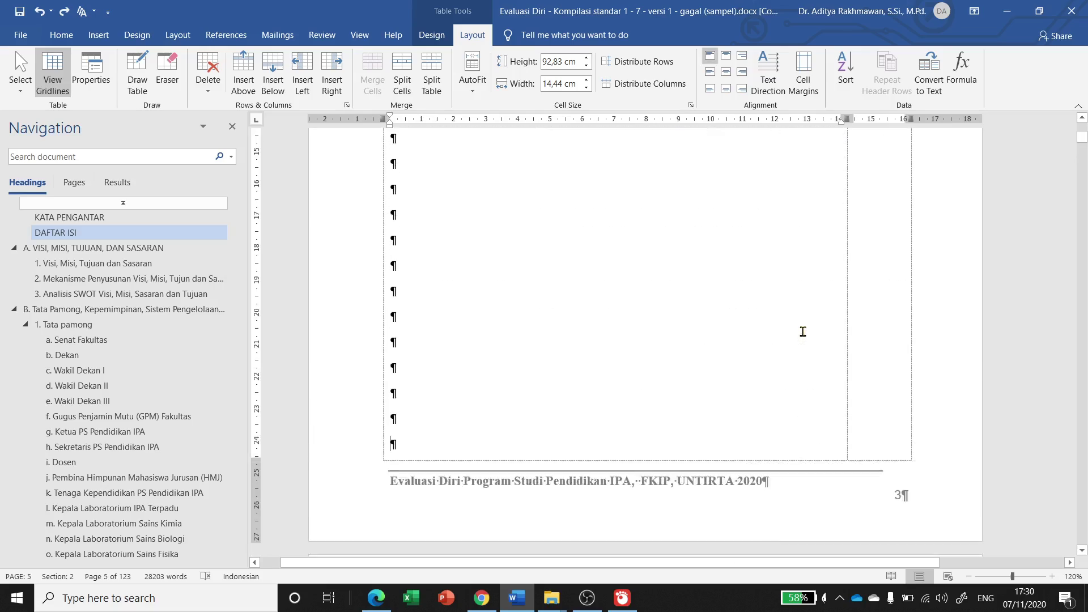
scroll(803, 331, "down", 8)
left_click(420, 230)
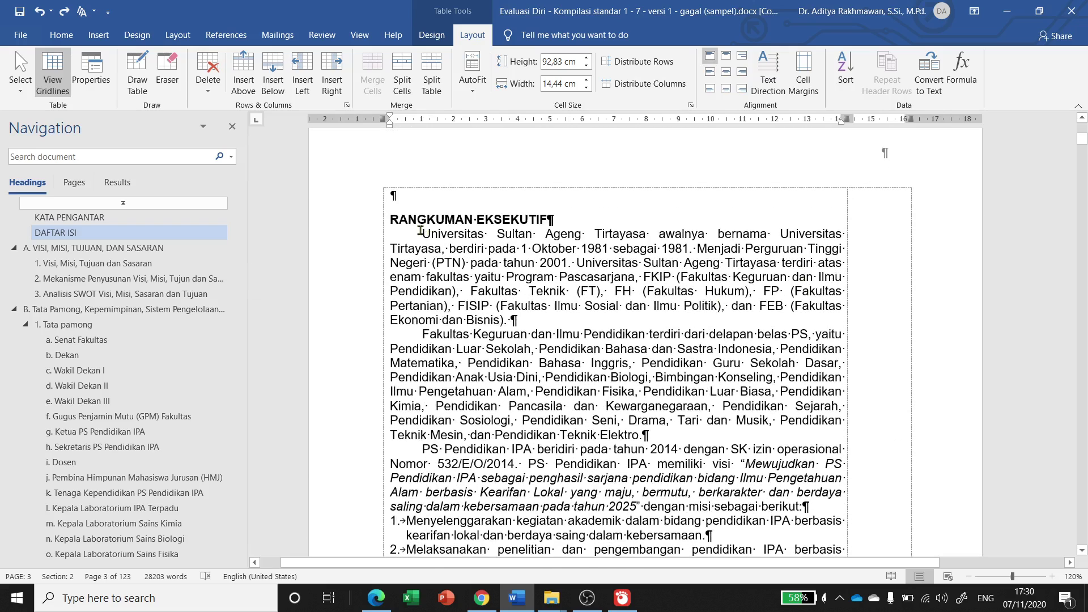
left_click_drag(394, 217, 517, 320)
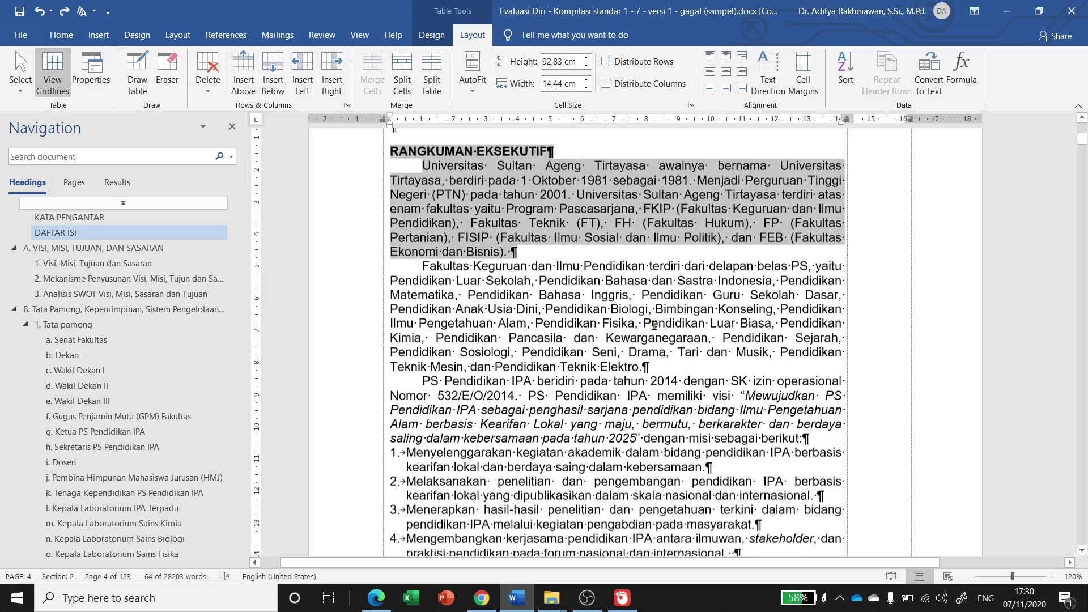
scroll(655, 327, "down", 10)
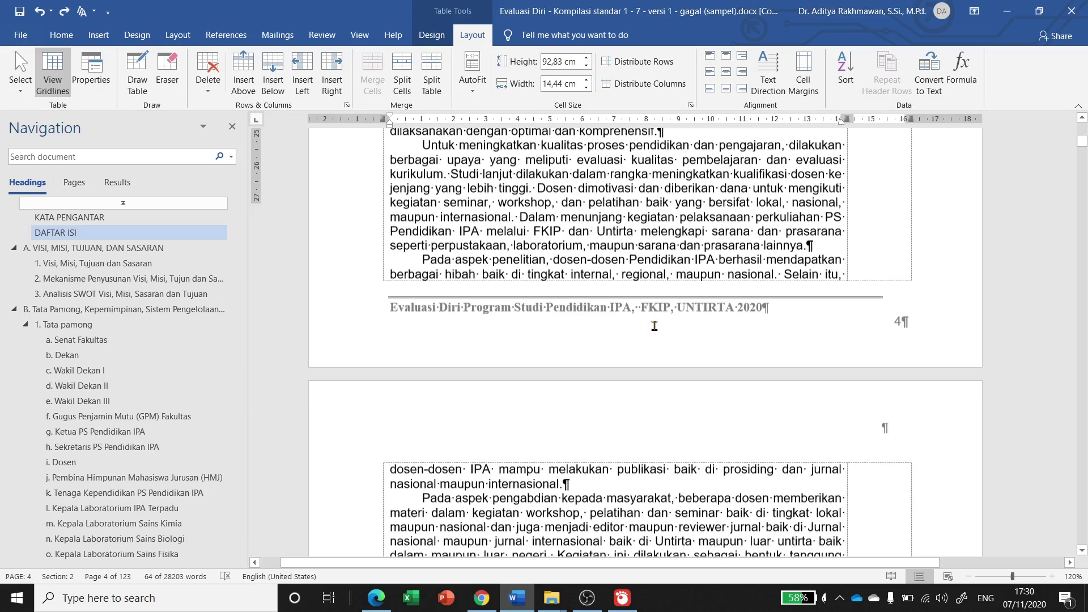
scroll(655, 326, "down", 20)
scroll(655, 325, "down", 3)
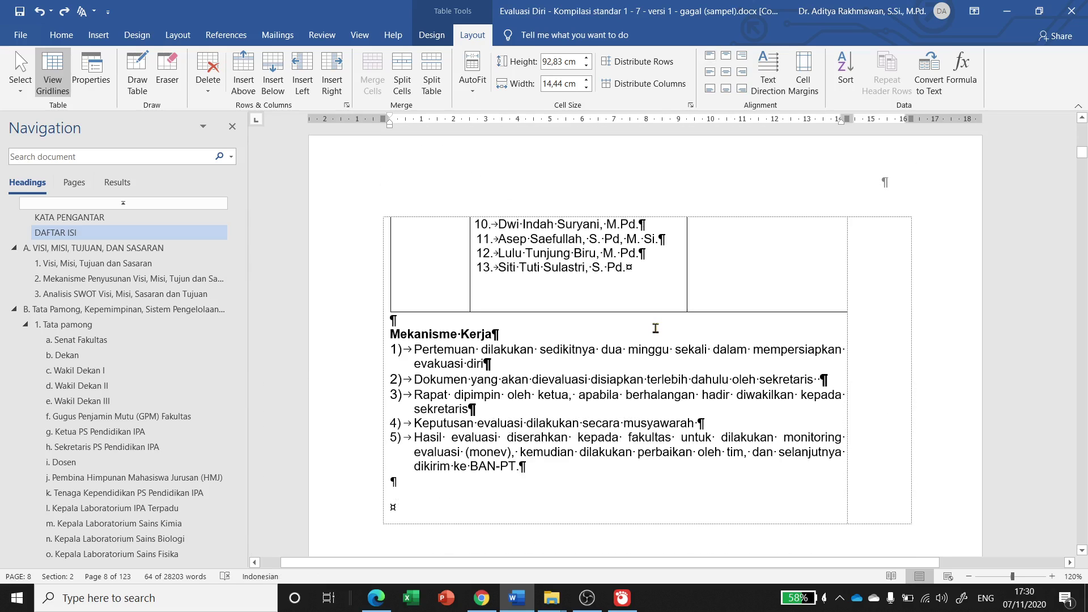
scroll(656, 328, "up", 15)
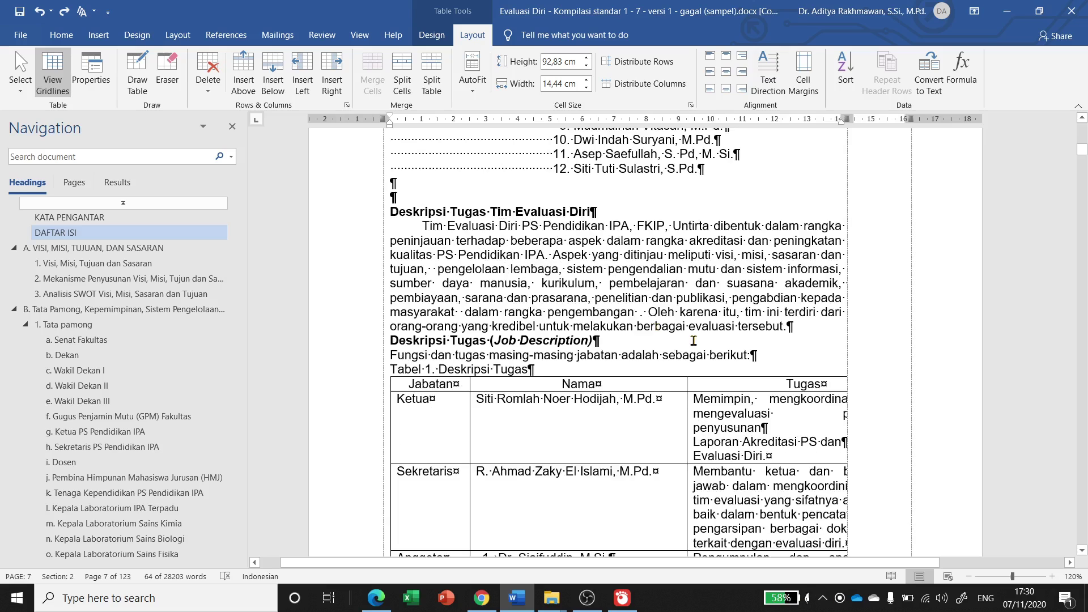
Compare the Tugas column of Tabel 1 with the boundaries of the enclosing table, with gridlines shown and hidden
left_click(694, 337)
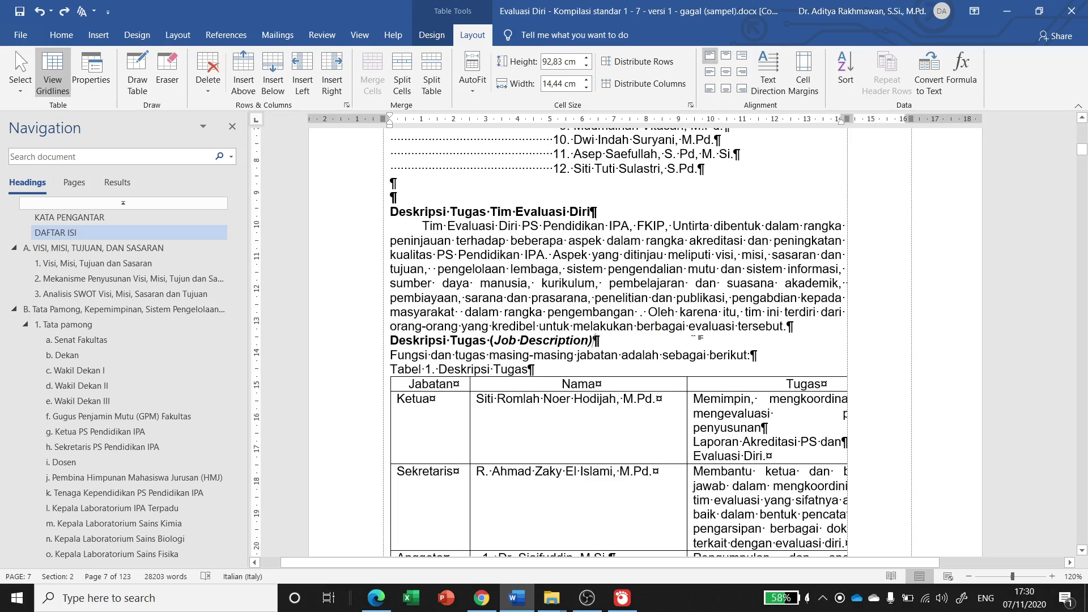
left_click(789, 412)
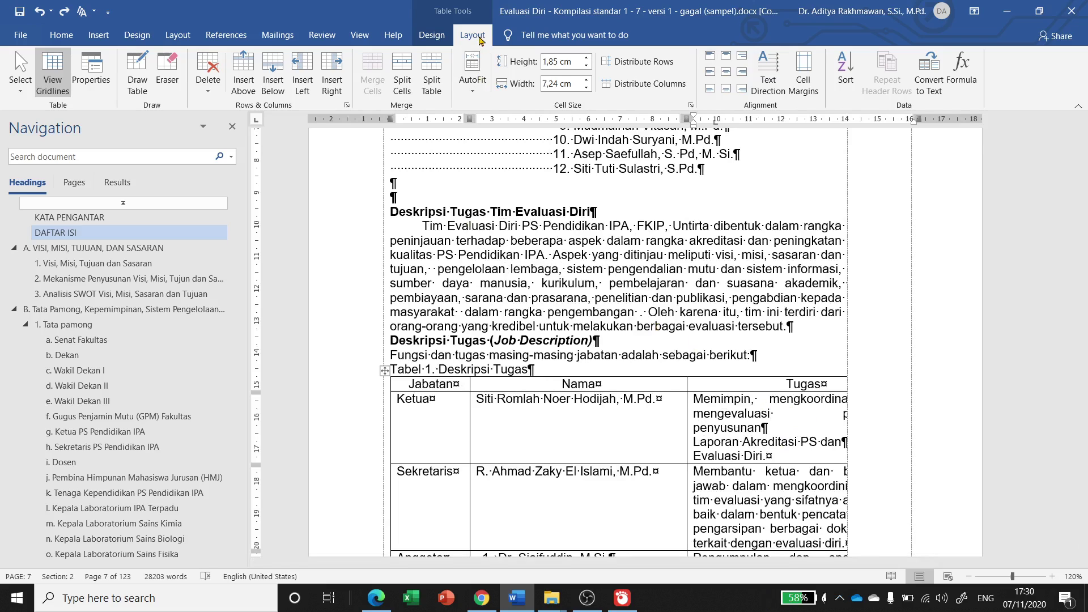
left_click(796, 335)
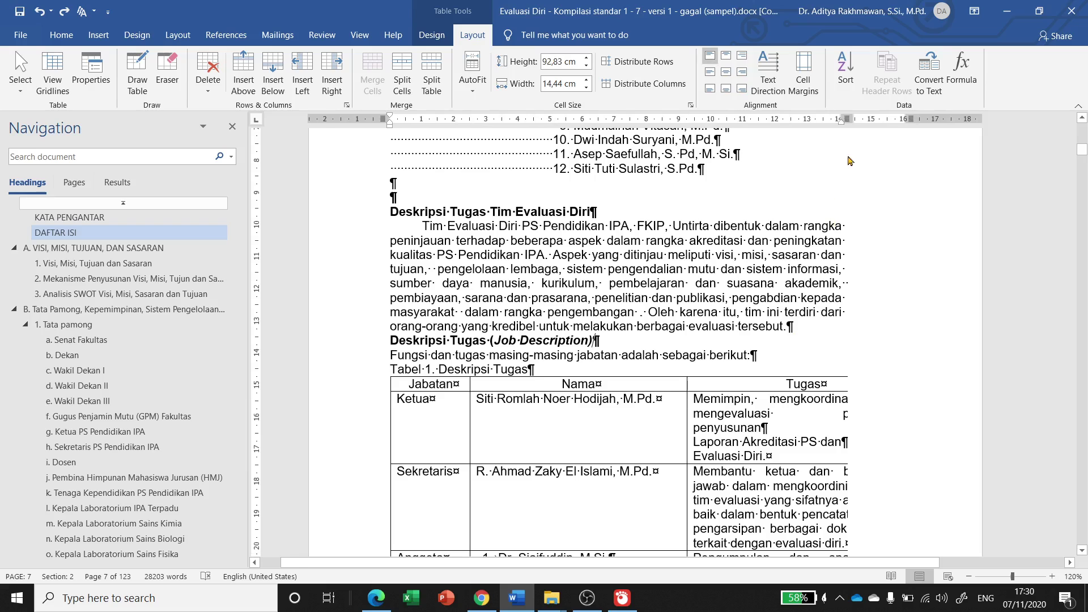
left_click(844, 413)
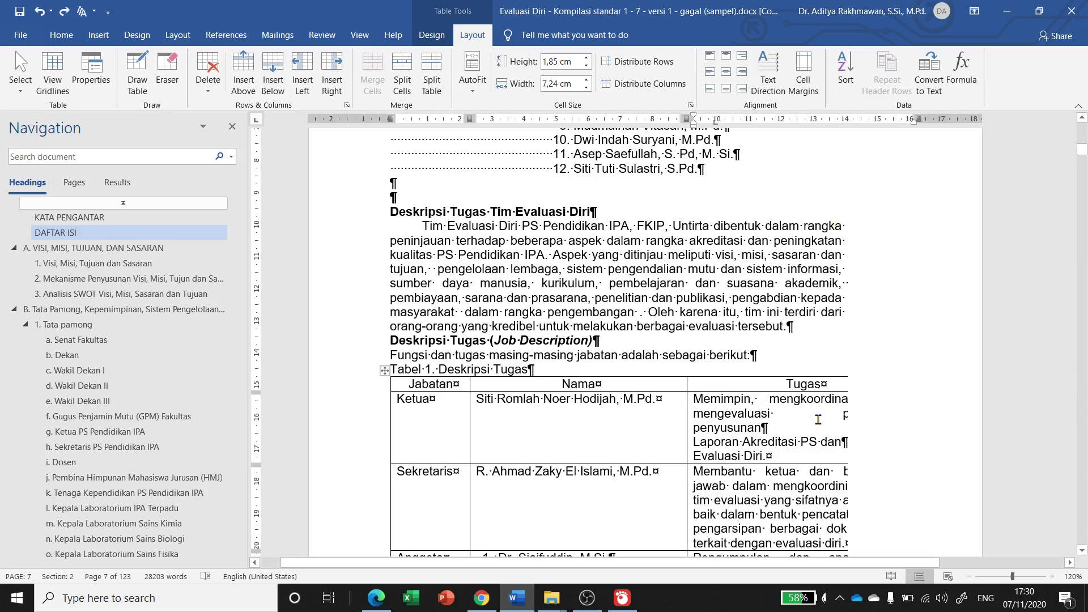
Narrow the Tugas column of Tabel 1 to about 4.74 cm so it fits inside the enclosing table's cell
left_click(793, 414)
left_click_drag(916, 115, 821, 118)
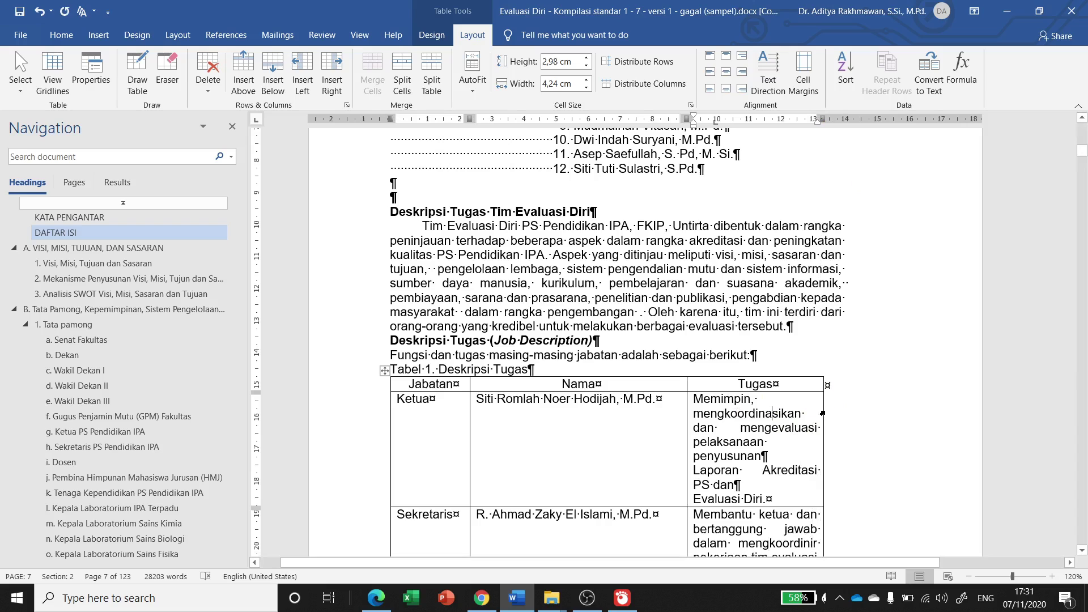
mouse_move(823, 407)
left_mouse_down()
mouse_move(909, 407)
mouse_move(842, 407)
left_mouse_up()
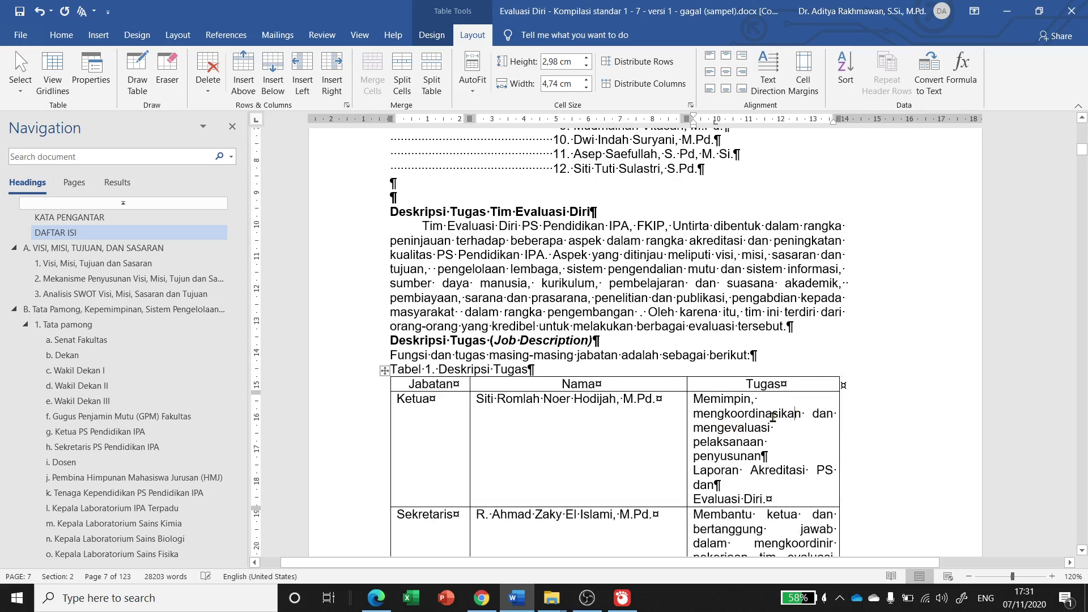
key("Left")
key("Left")
key("Left")
key("Left")
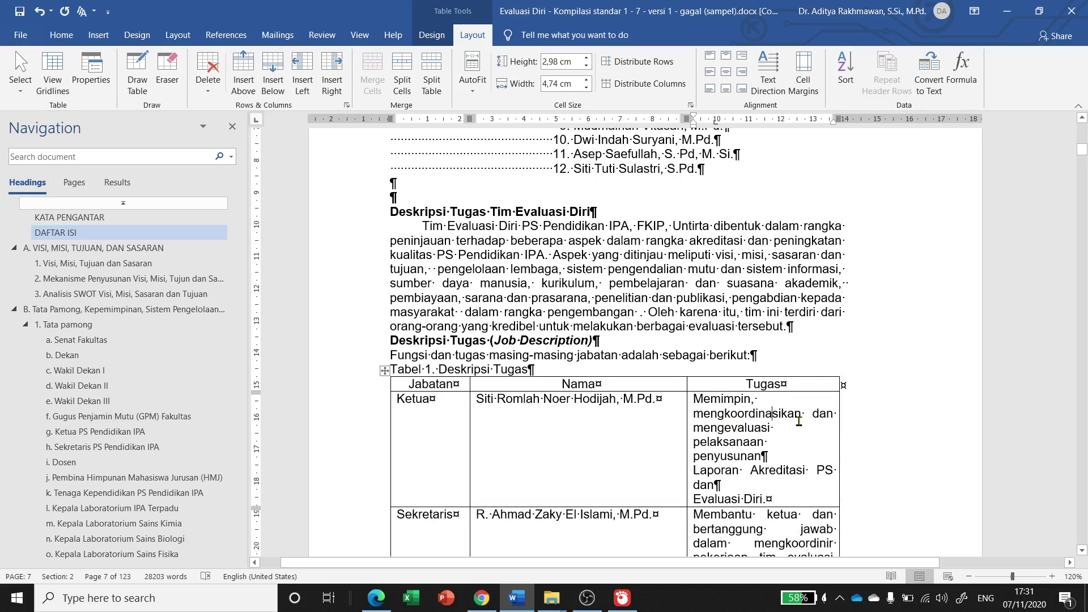
Show the table gridlines and check how the Deskripsi Tugas text and Tabel 1 select together inside the enclosing table
left_click(49, 78)
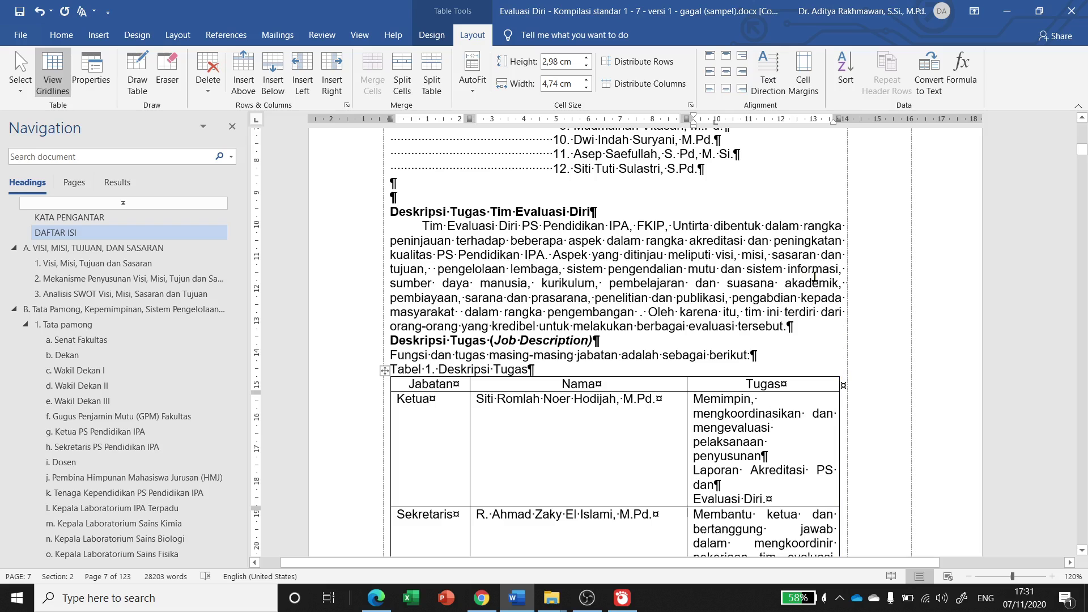
left_click_drag(457, 240, 677, 312)
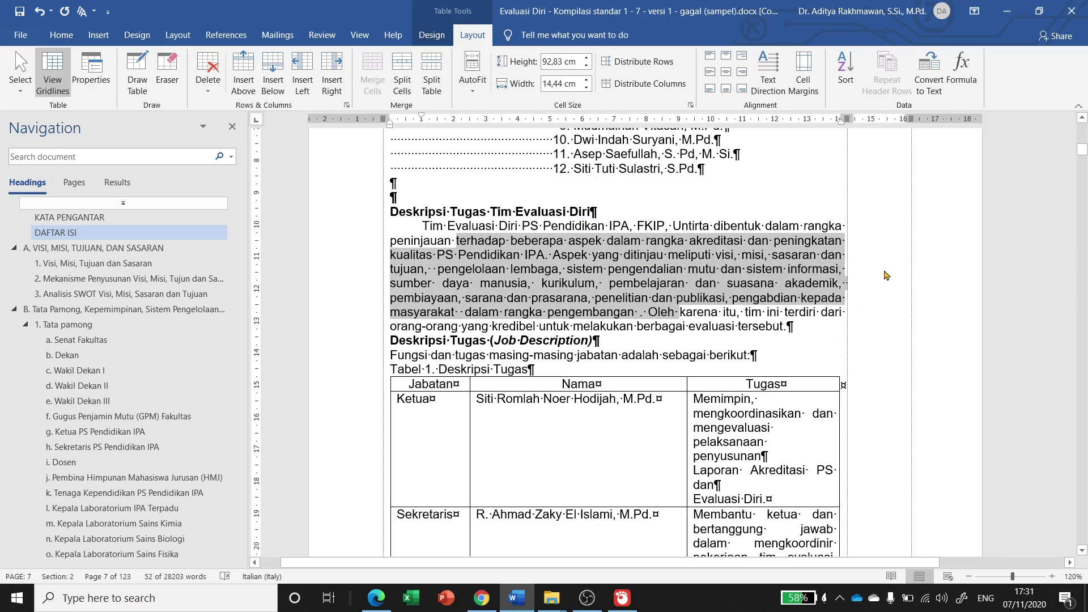
left_click(750, 412)
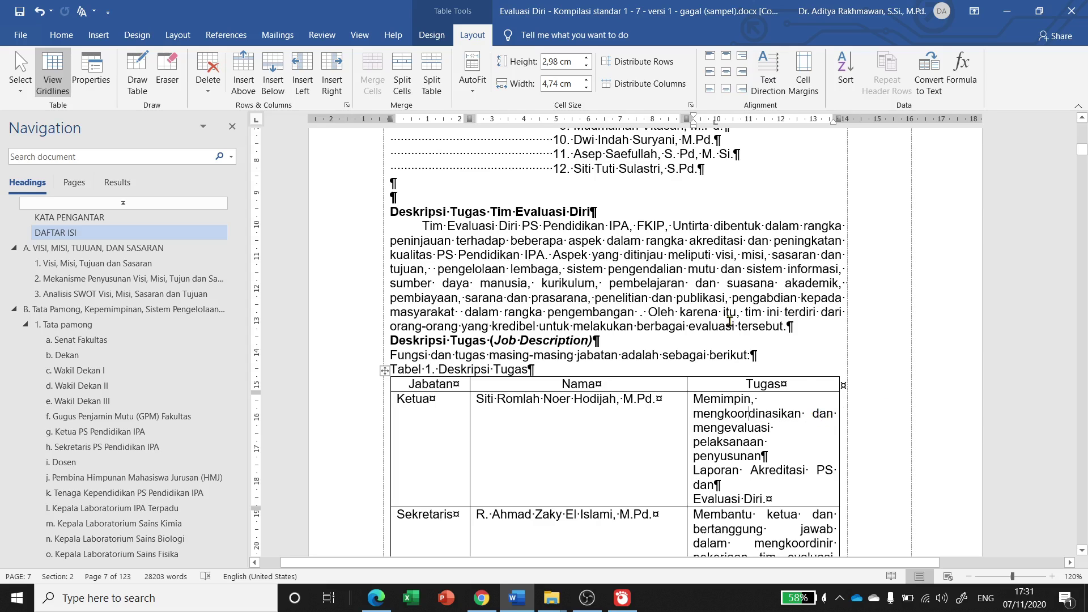
left_click_drag(482, 226, 685, 428)
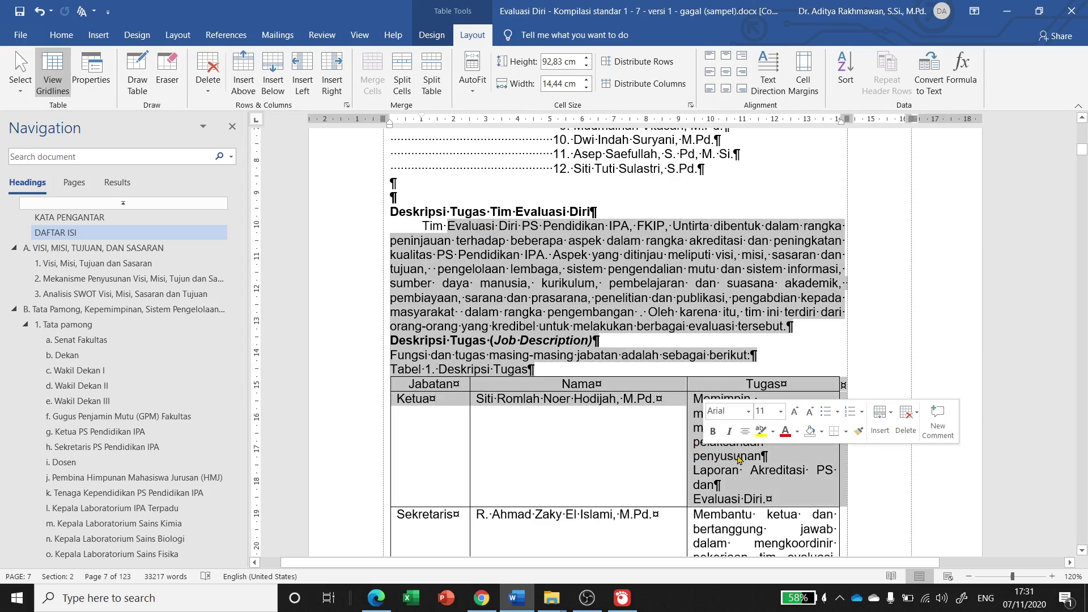
left_click_drag(543, 225, 725, 297)
key("Delete")
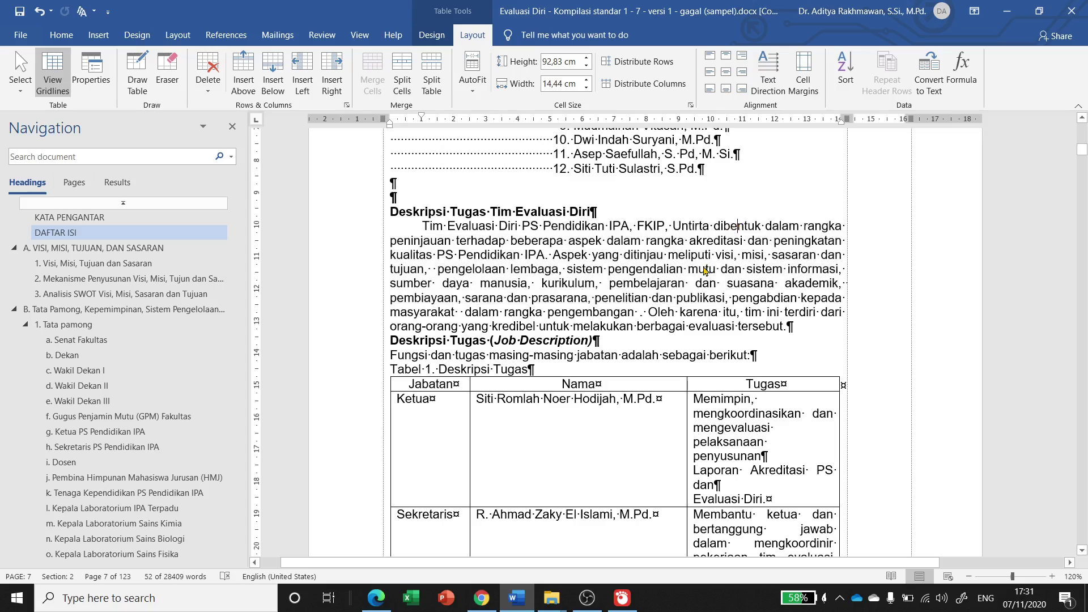
Cut everything from the RANGKUMAN EKSEKUTIF heading through the end of the Mekanisme Kerja list out of the enclosing table
scroll(705, 268, "up", 15)
scroll(705, 268, "up", 20)
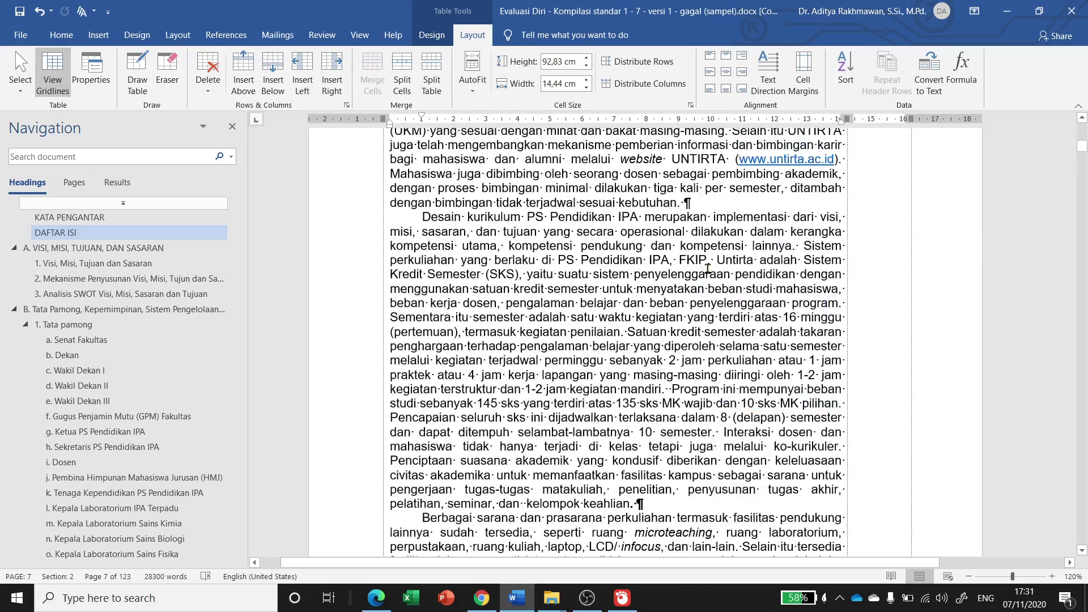
scroll(708, 268, "up", 20)
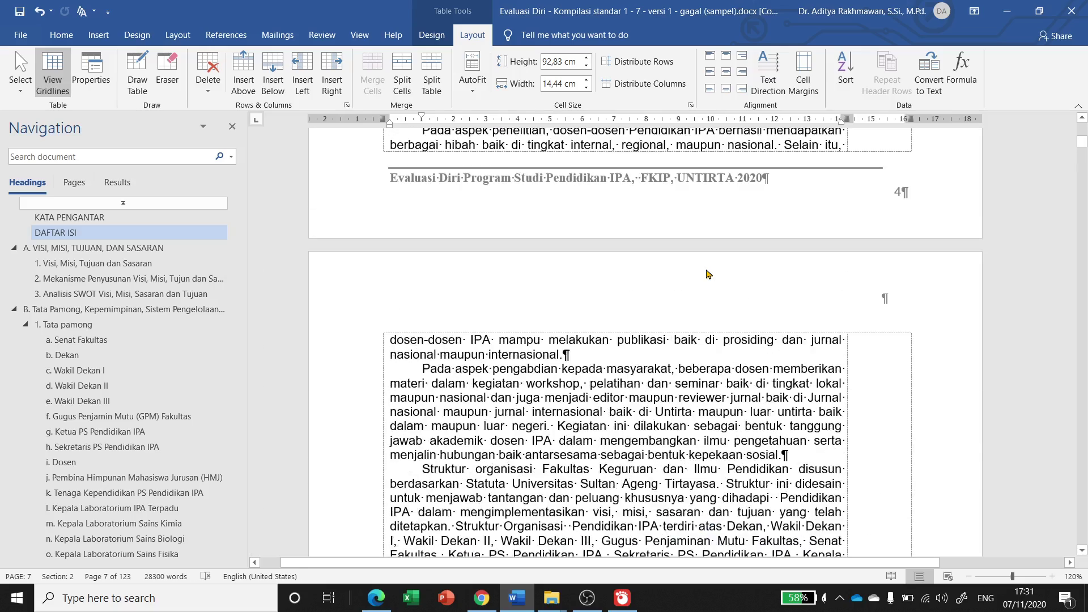
scroll(703, 268, "up", 3)
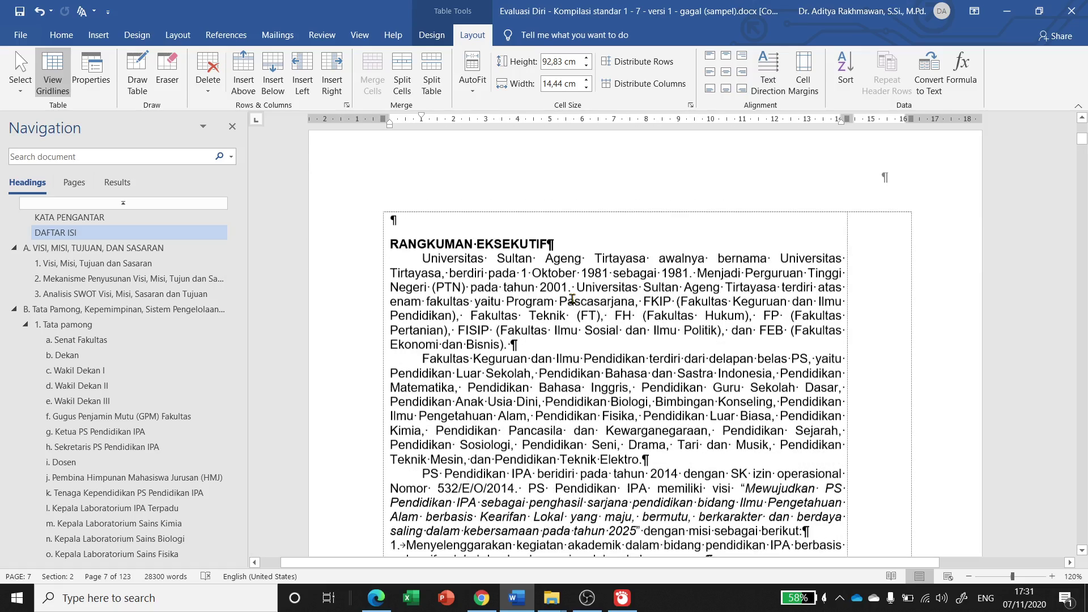
left_click_drag(391, 204, 634, 368)
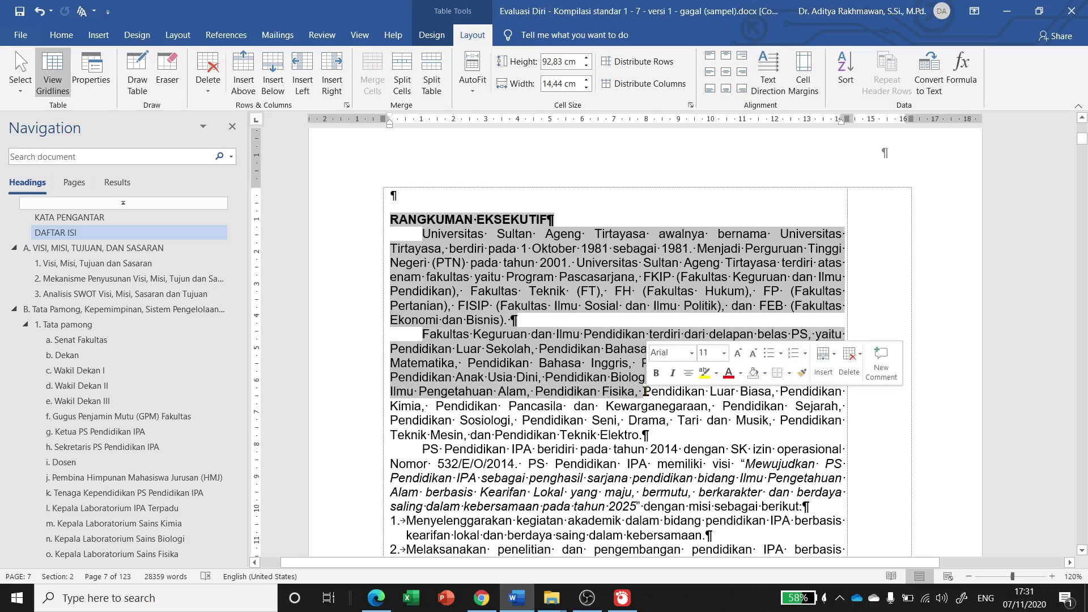
scroll(644, 387, "down", 8)
scroll(645, 386, "down", 10)
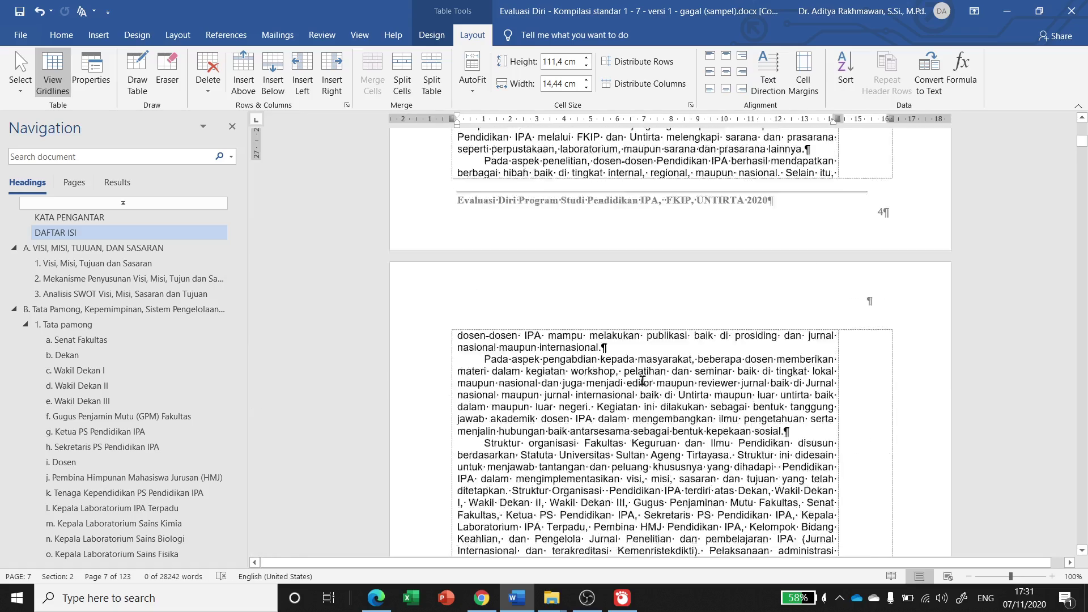
scroll(642, 379, "down", 2, "ctrl")
scroll(642, 379, "down", 15)
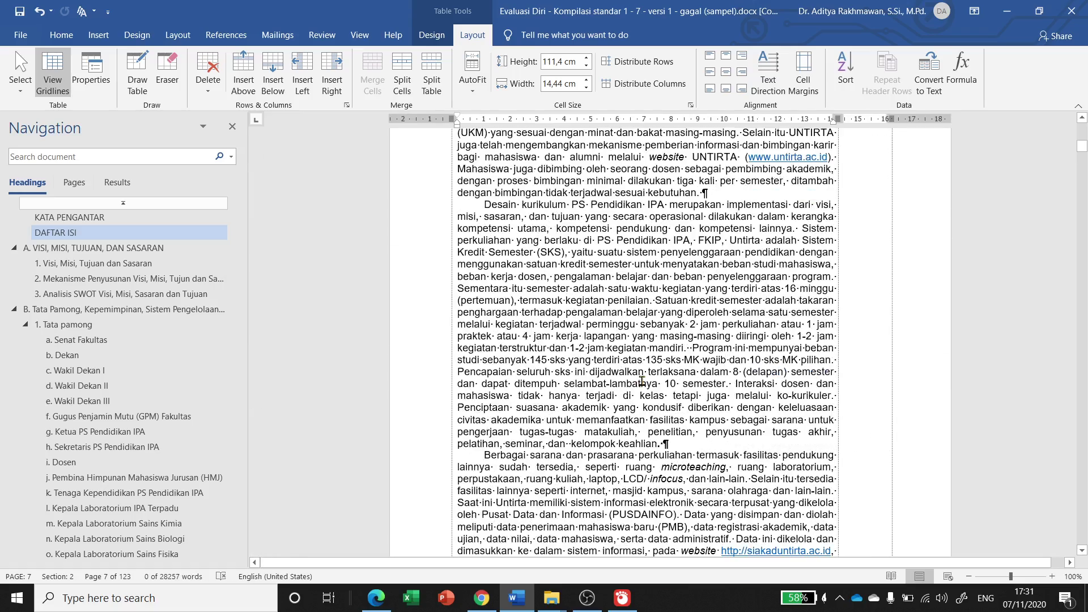
scroll(642, 380, "down", 15)
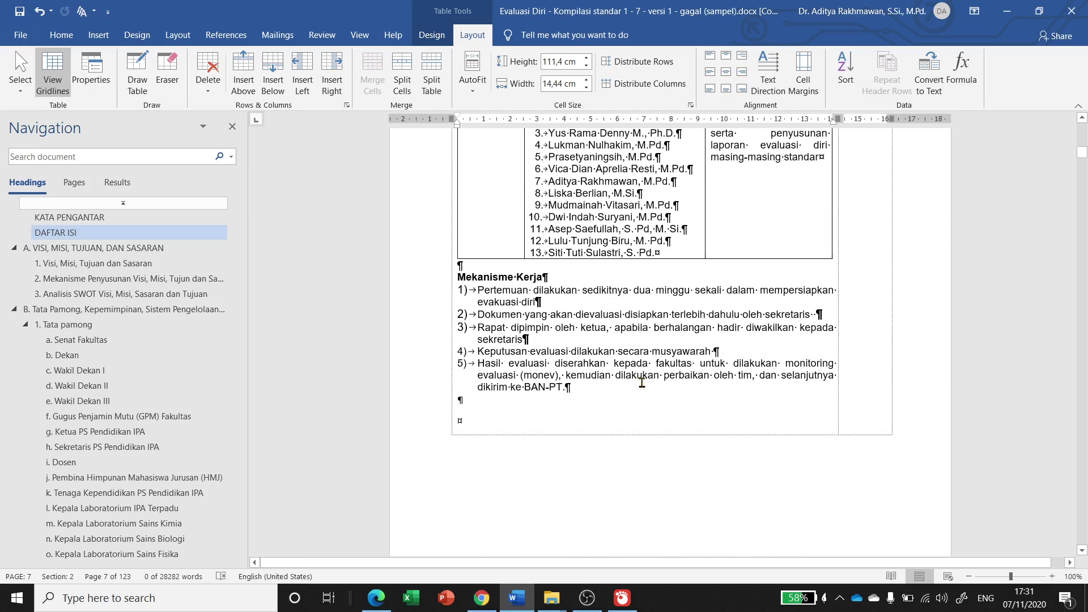
scroll(642, 383, "down", 10)
scroll(635, 379, "up", 12)
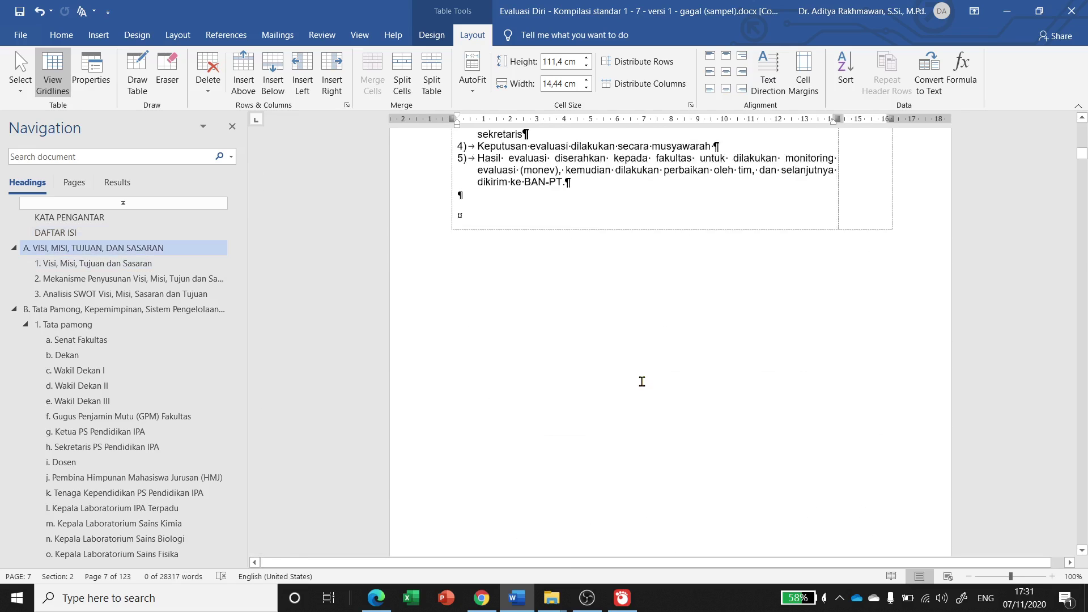
left_click(577, 355)
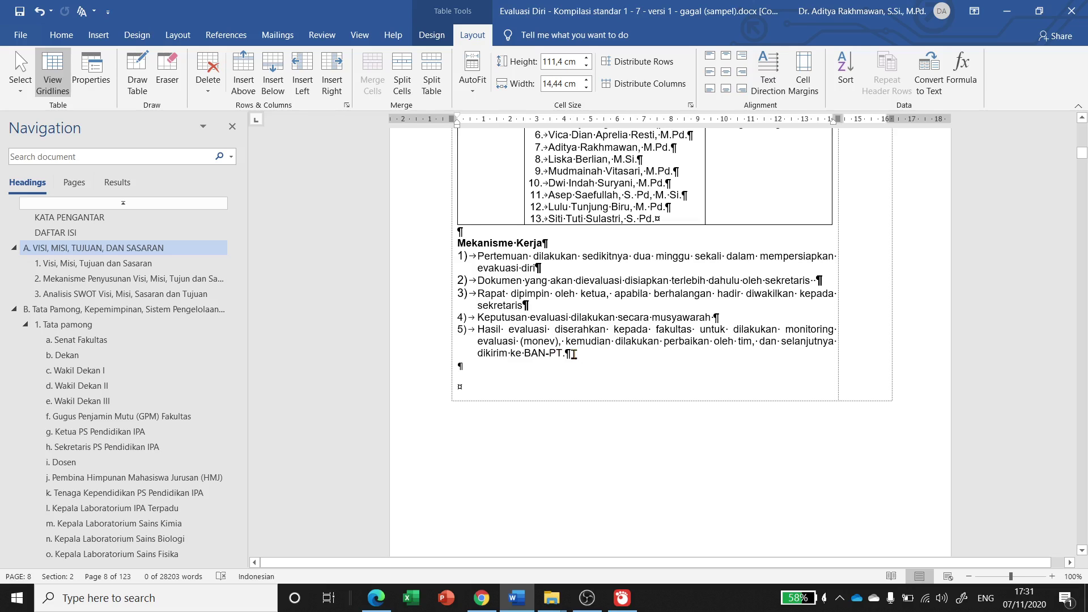
left_click(573, 354, "shift")
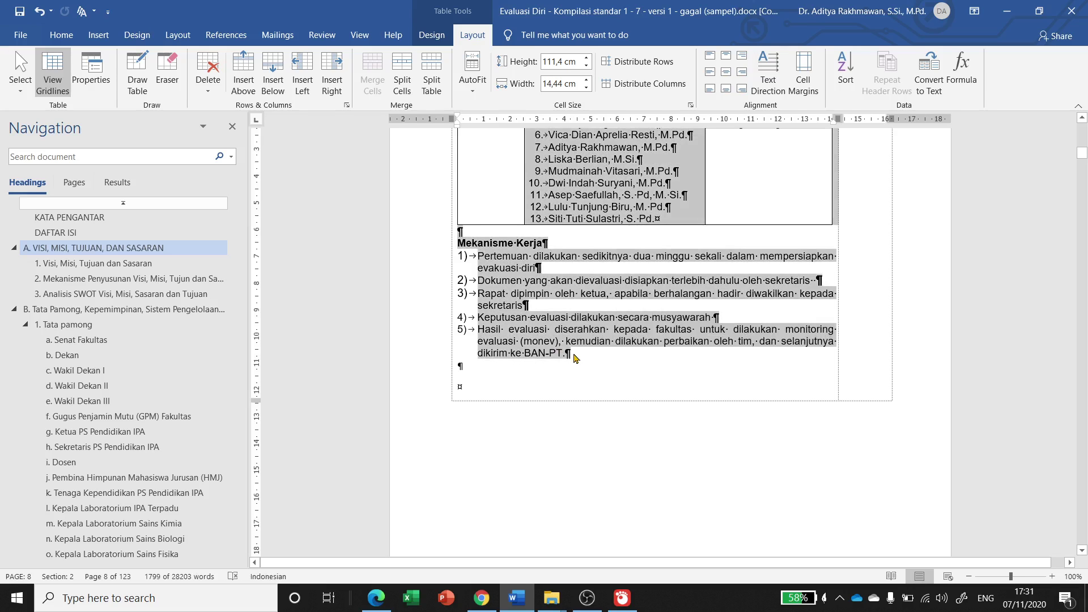
key("Delete")
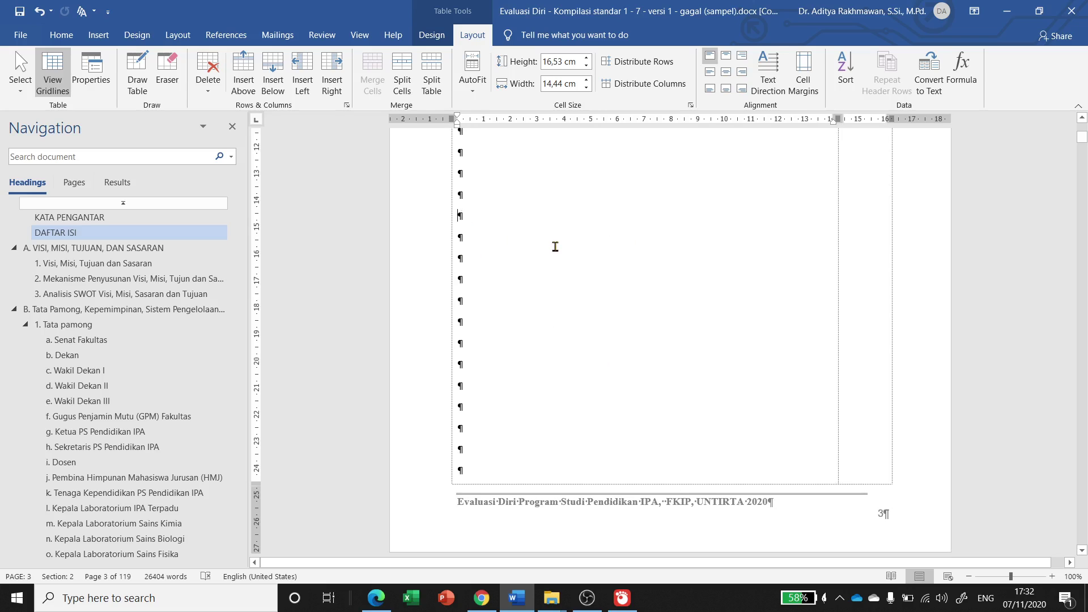
Delete most of the surplus empty paragraphs inside the enclosing table's cell on page 3
key("ctrl+z")
key("Delete")
key("Delete")
key("Delete")
key("Delete")
key("Delete")
key("Delete")
key("Delete")
key("Delete")
key("Delete")
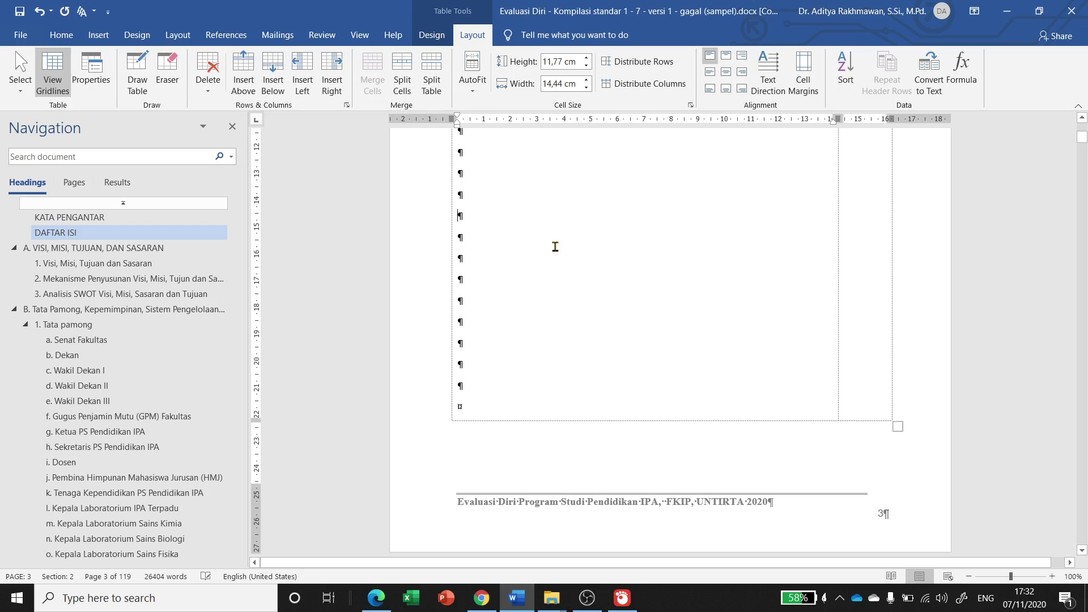
key("Delete")
key("Delete")
key("Delete")
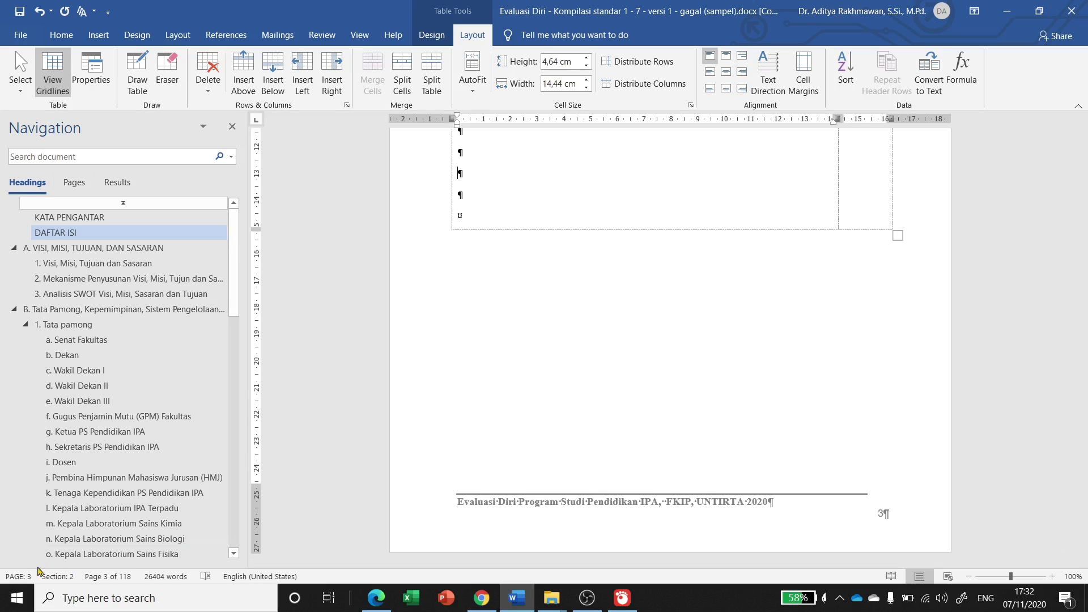
Paste the cut text outside the table, at the empty paragraph above the I. DESKRIPSI SWOT SETIAP KOMPONEN heading
scroll(633, 453, "down", 6)
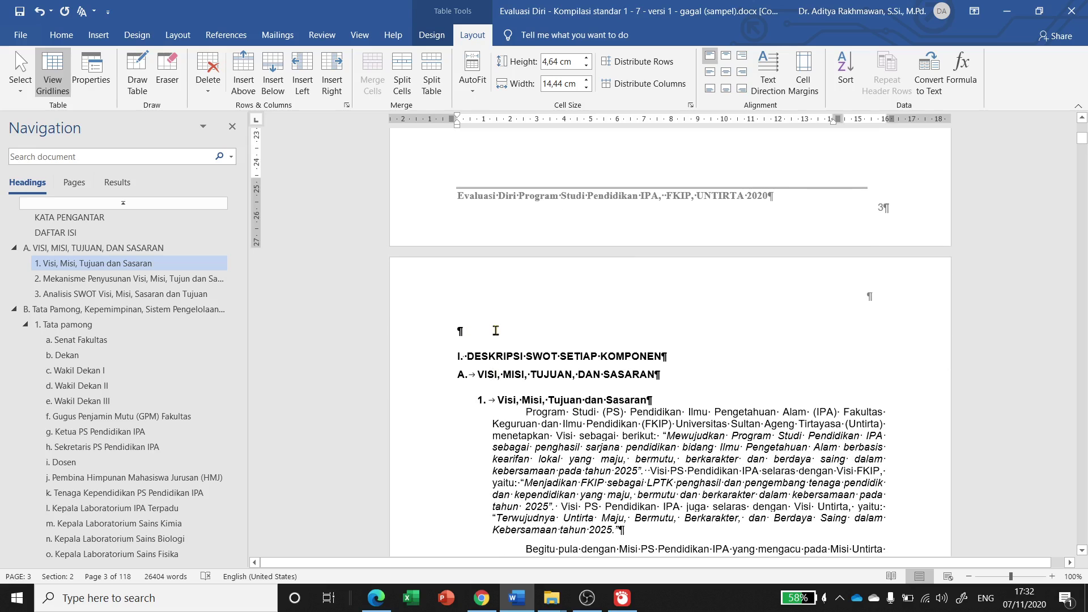
left_click(459, 331)
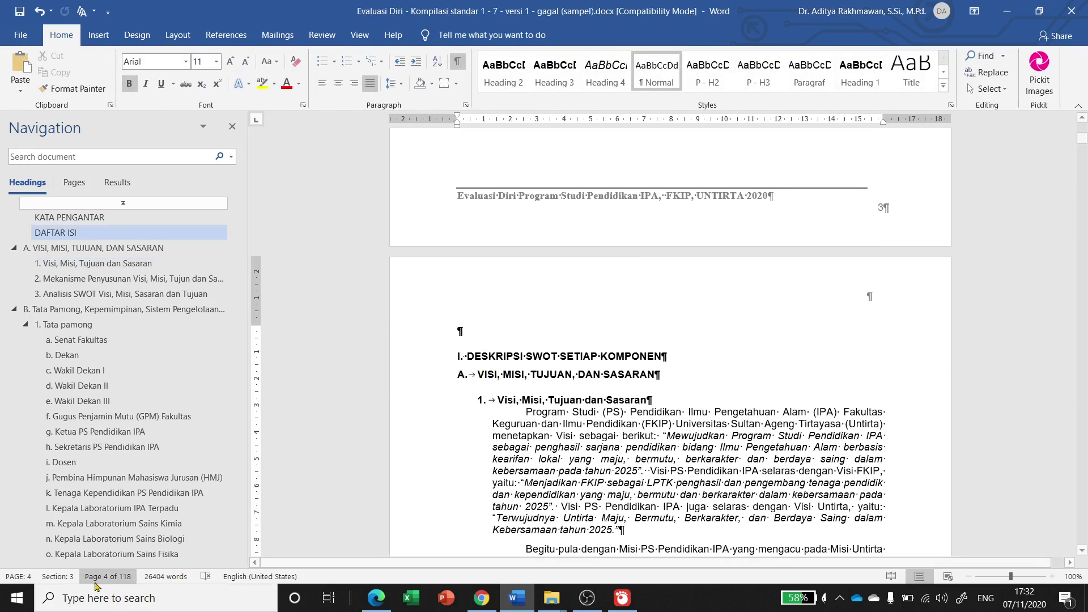
right_click(461, 331)
key("Escape")
key("ctrl+v")
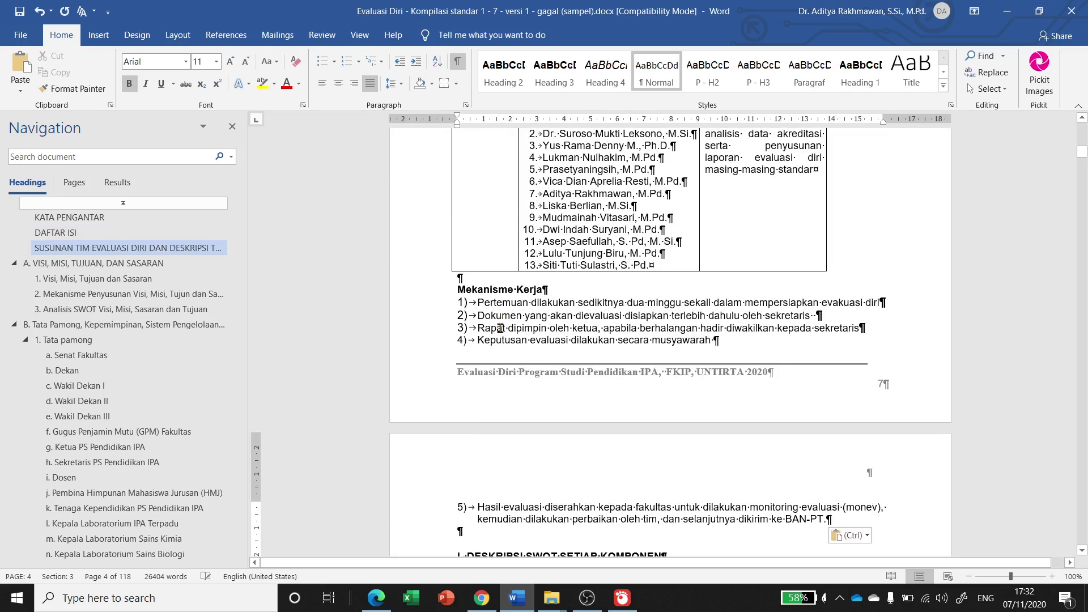
Widen the Tugas column of the pasted Tabel 1 until its outer edge lines up with the body text's margin
scroll(788, 309, "up", 9)
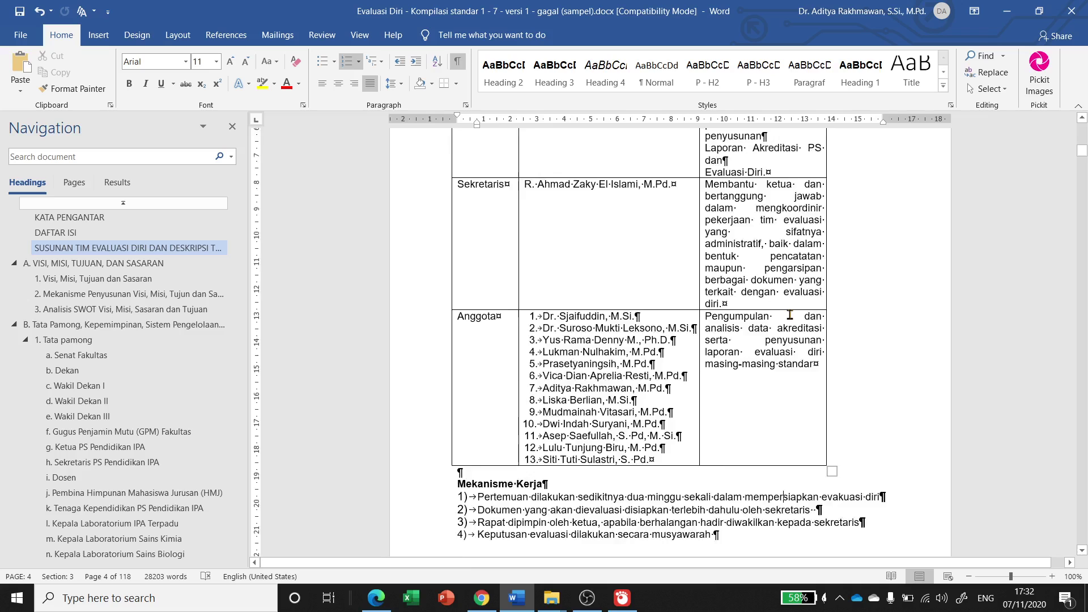
scroll(789, 315, "up", 3)
left_click(779, 350)
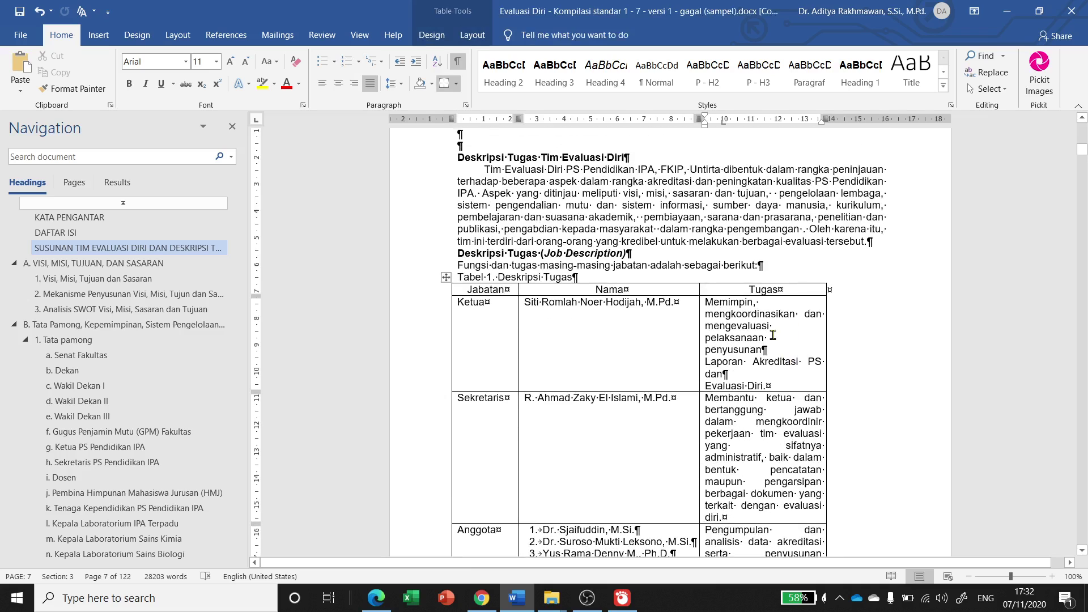
left_click(804, 313)
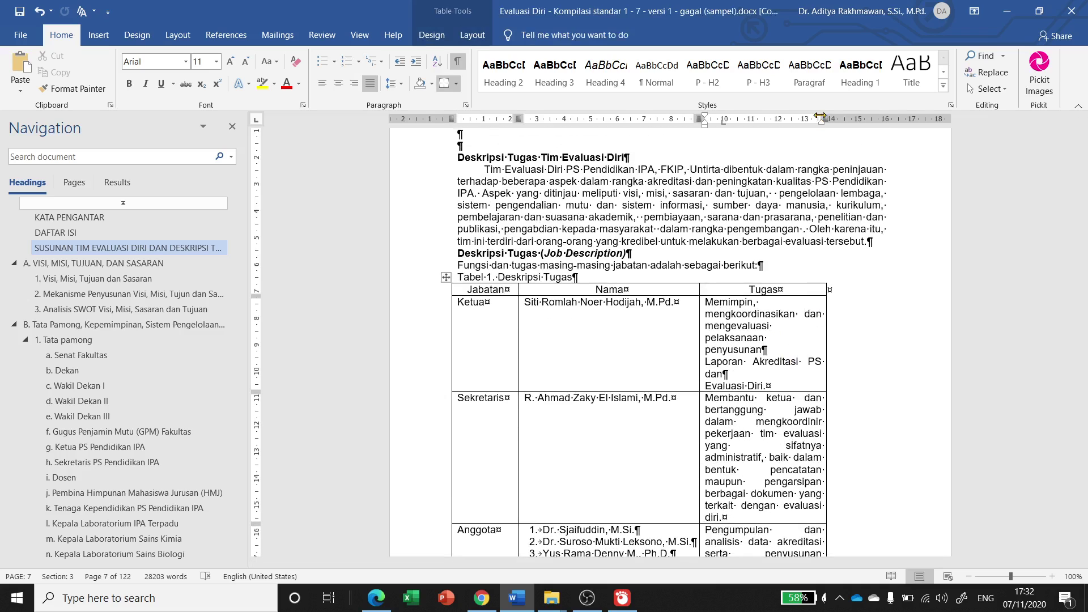
left_click_drag(827, 119, 886, 116)
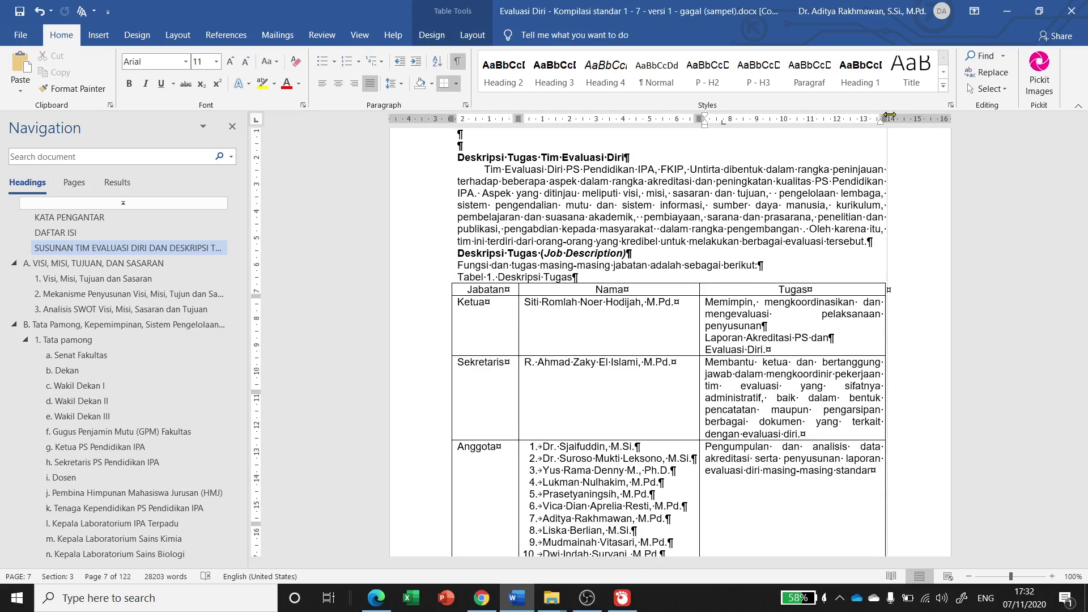
left_click(791, 319)
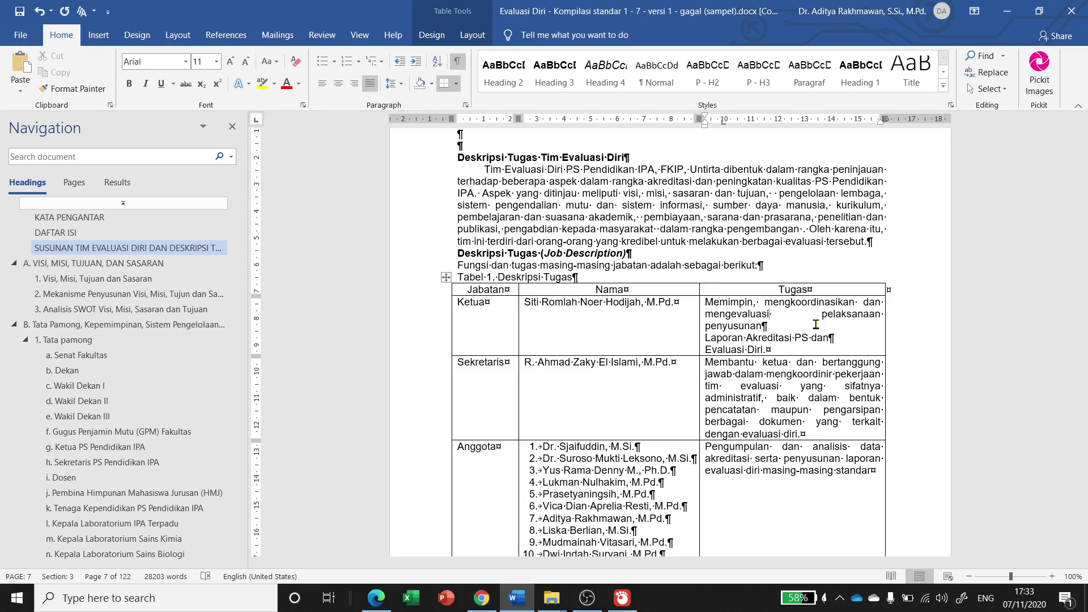
key("ctrl+z")
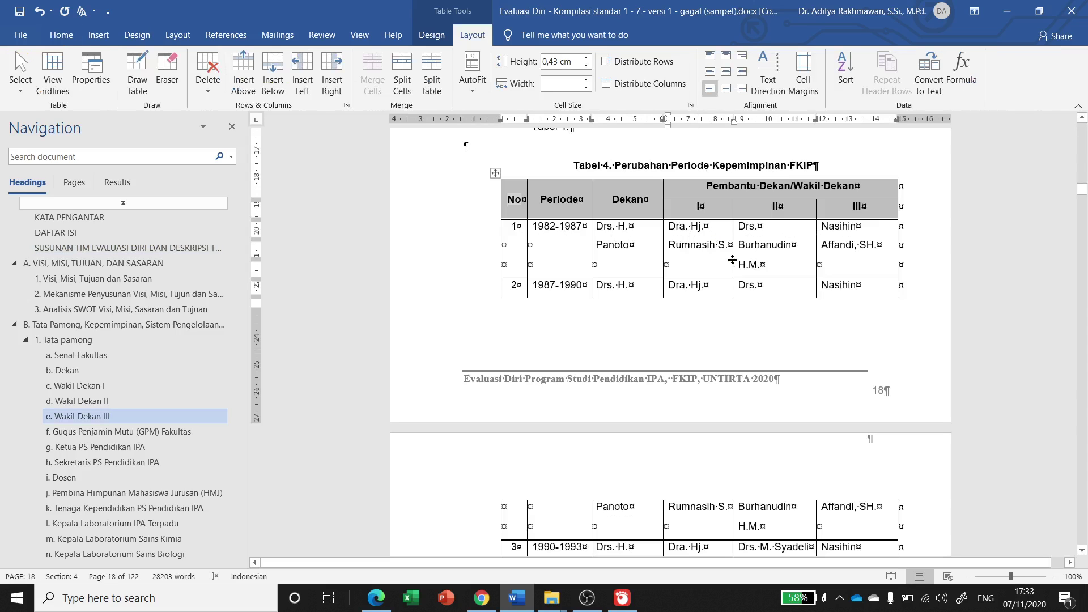
Widen column III of Tabel 4 to 4.06 cm and add a trailing space in its first 1990-1993 cell
left_click(788, 260)
left_click(614, 227)
scroll(642, 238, "down", 3)
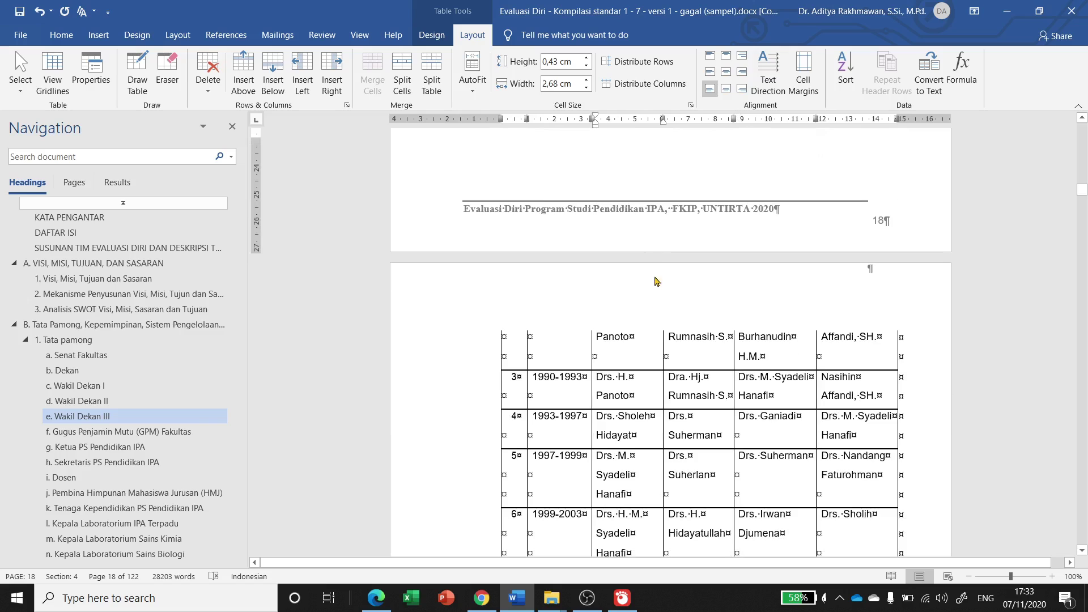
scroll(645, 340, "down", 3)
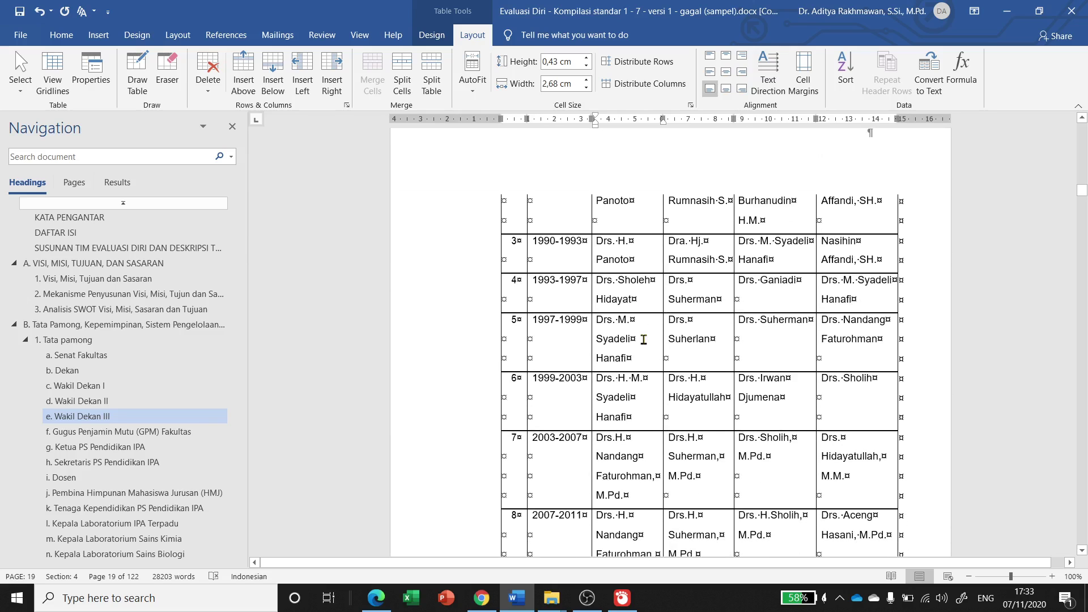
scroll(875, 317, "up", 1)
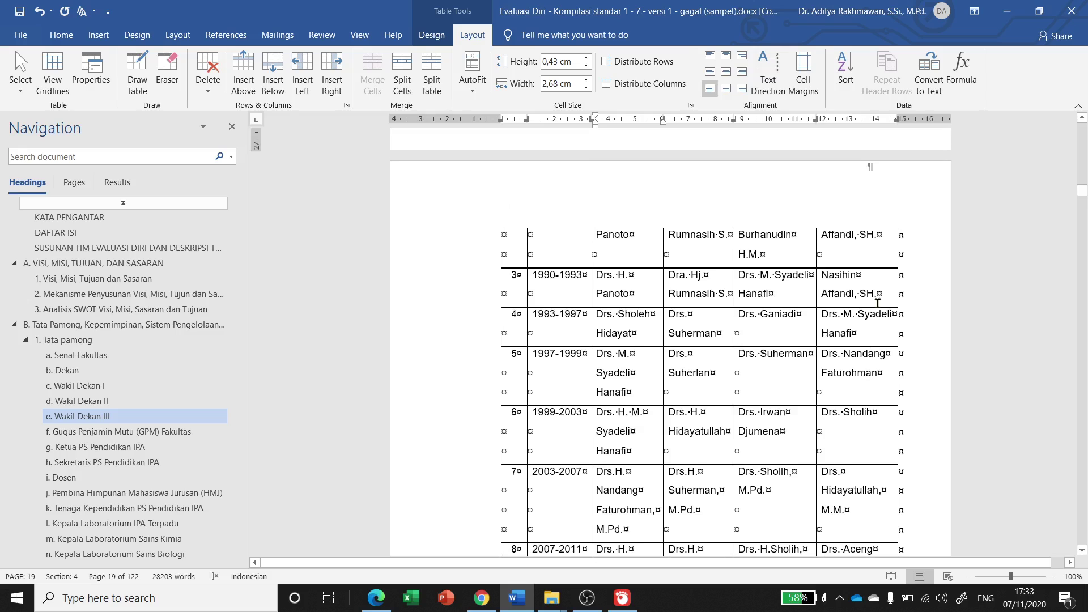
left_click(848, 275)
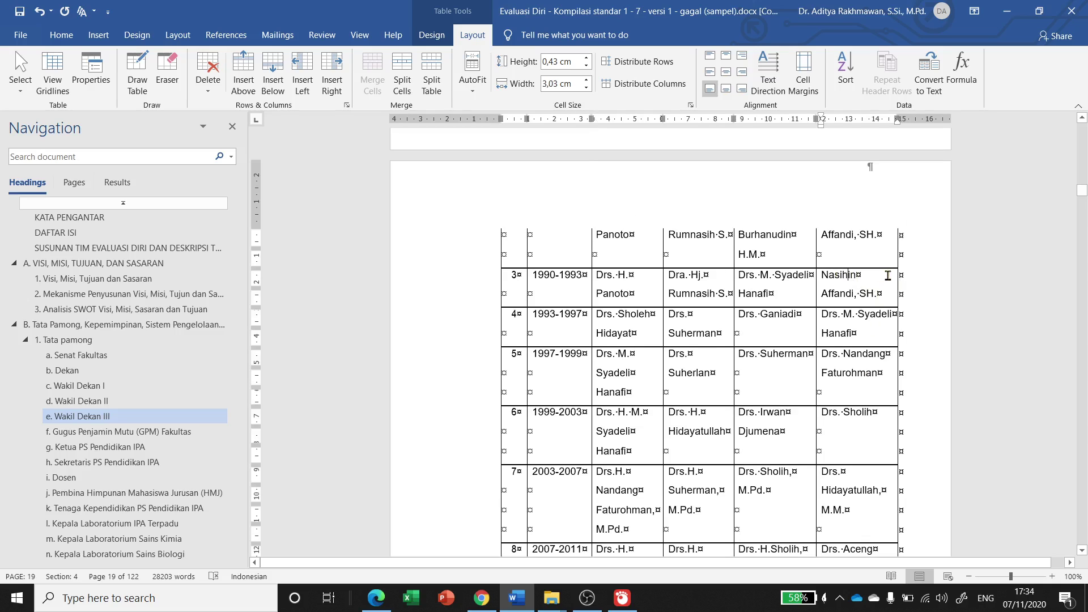
key("End")
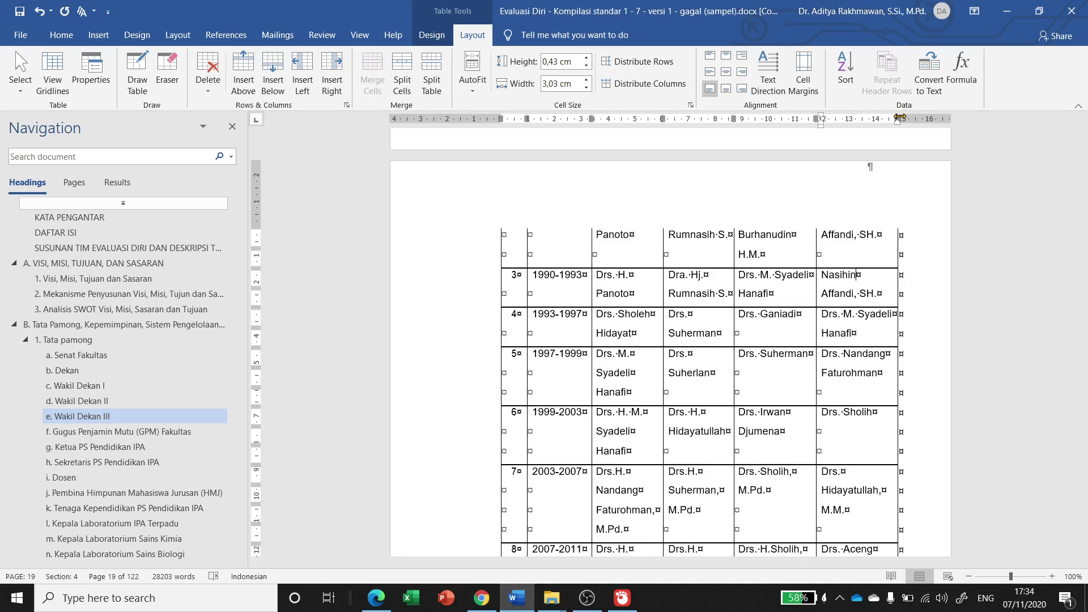
left_click_drag(899, 117, 925, 118)
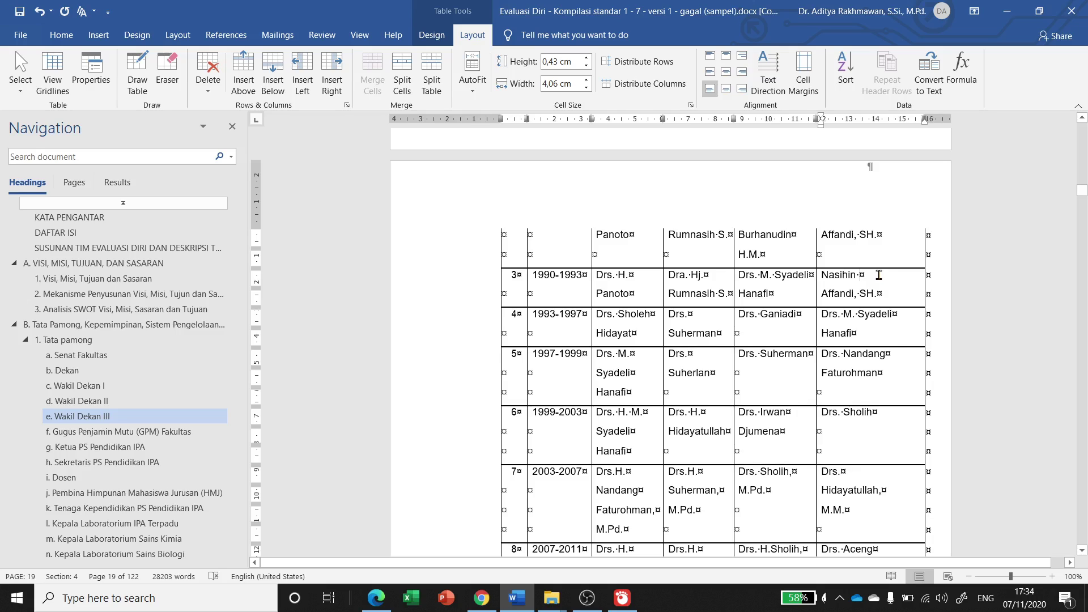
Compare Tabel 4 with gridlines shown and hidden, leaving them shown to expose the borderless cell divisions
left_click(612, 283)
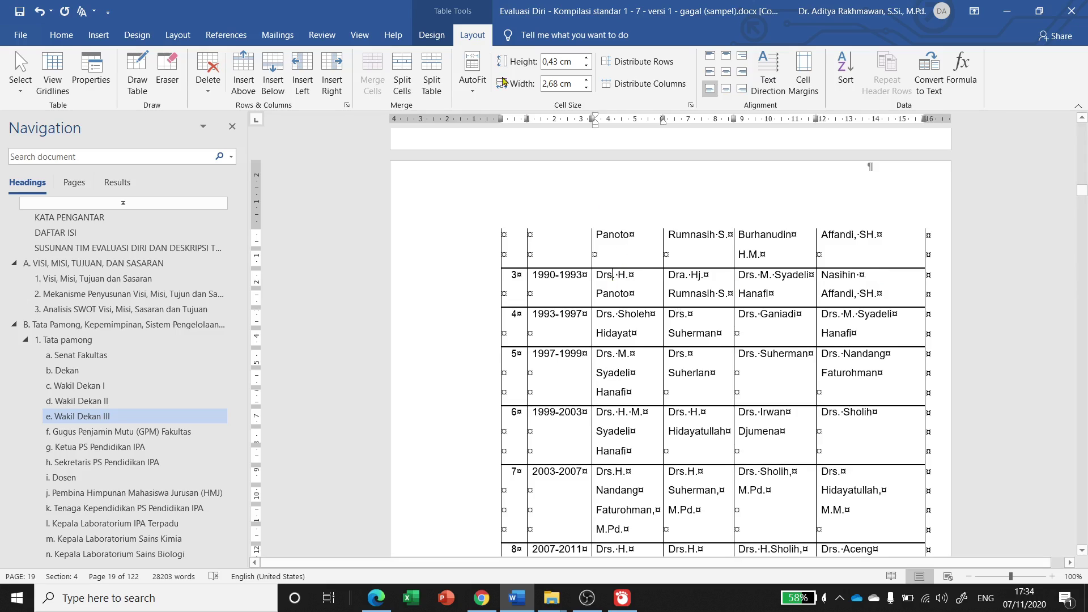
left_click(53, 79)
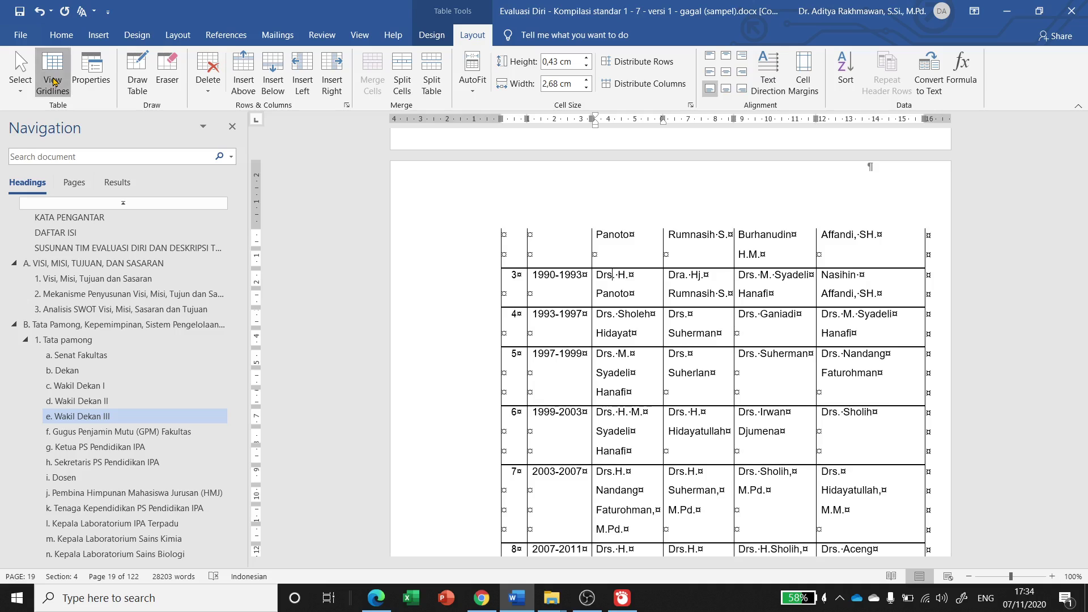
left_click(870, 281)
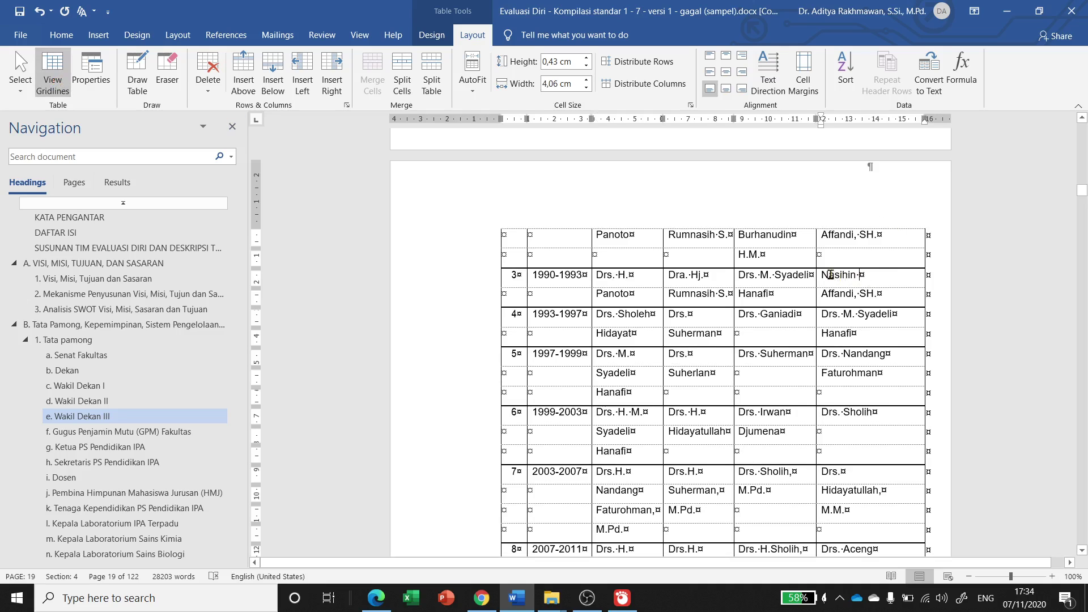
left_click(53, 79)
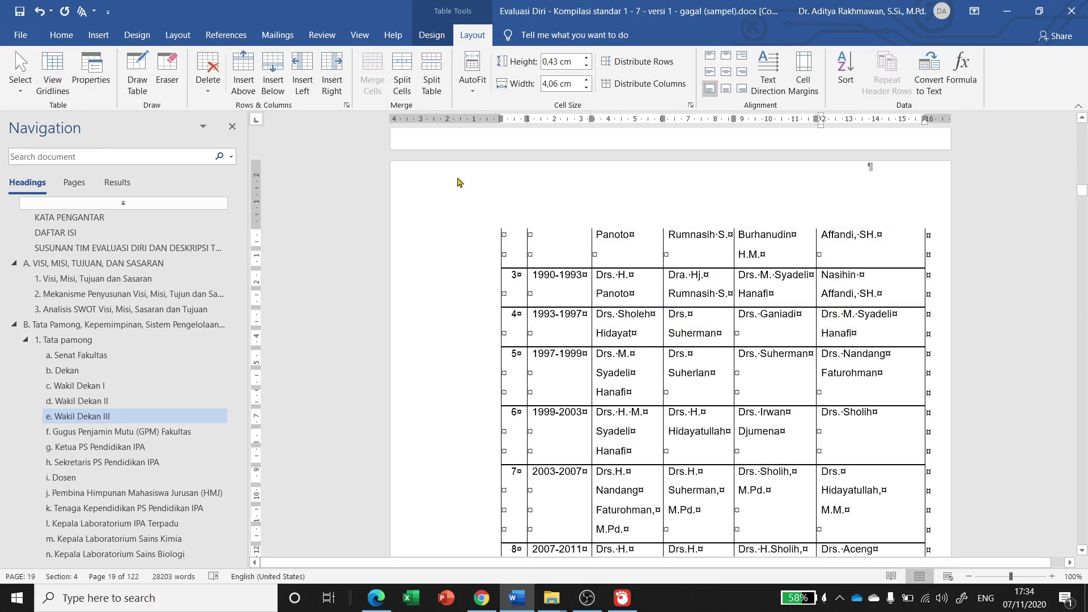
left_click(54, 79)
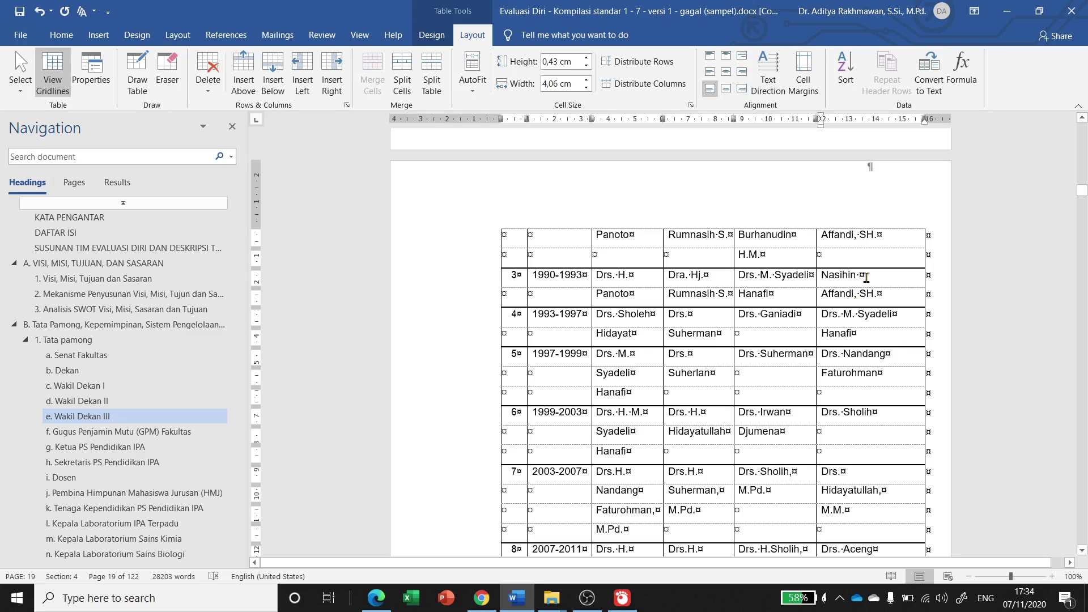
Merge the two stacked column III cells of the 1990-1993 row and place the cursor after the first line
left_click_drag(843, 277, 865, 294)
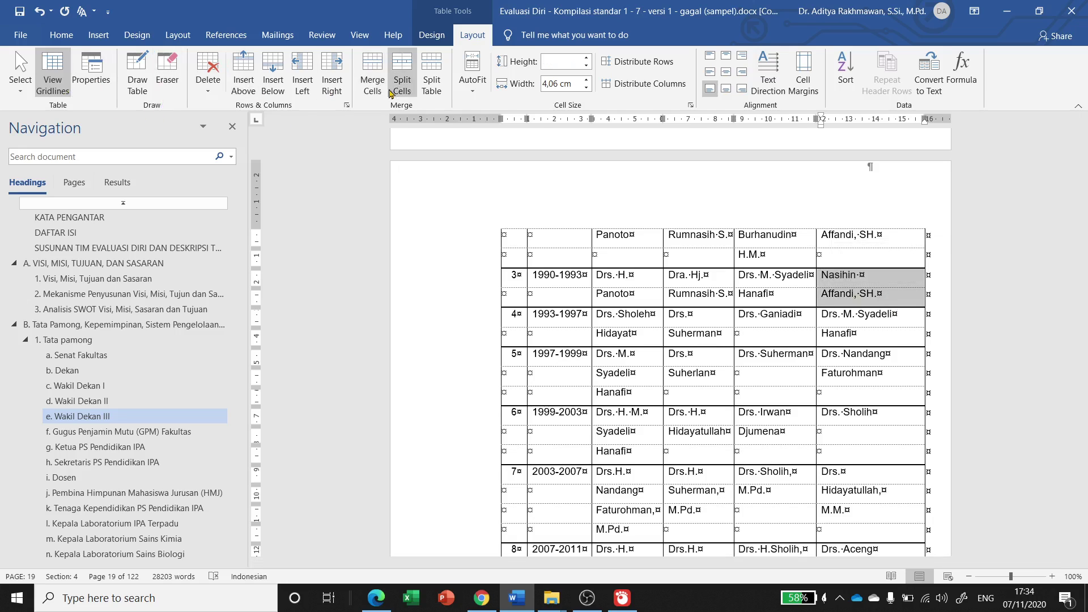
left_click(372, 74)
left_click(864, 278)
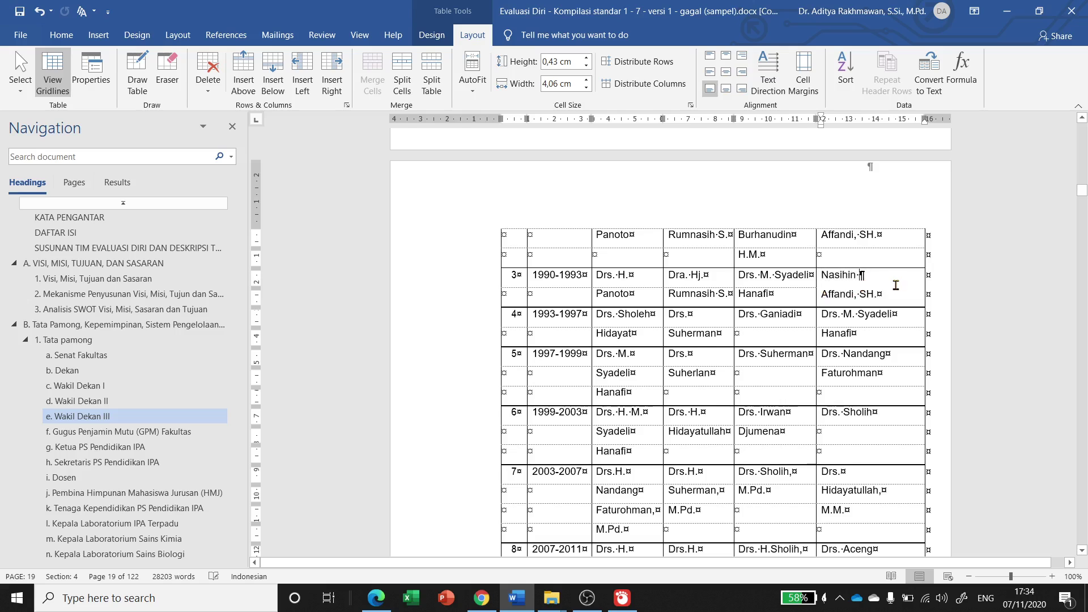
Remove the paragraph break in the merged column III cell of the 1990-1993 row so the name runs on
key("Delete")
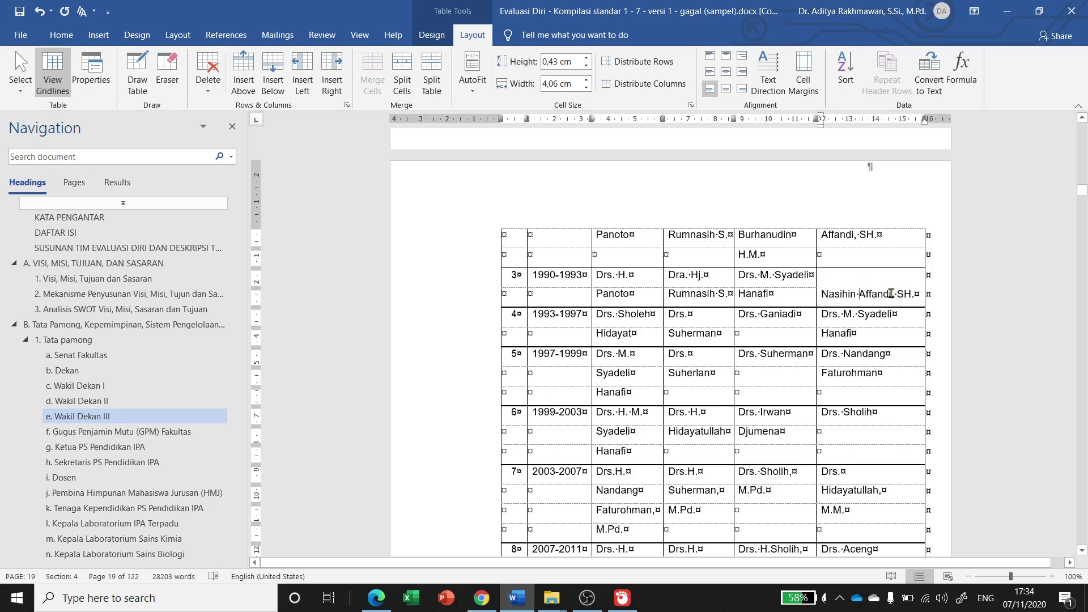
Try to select the remaining stacked cells of the 1990-1993 row together for a single merge
left_click_drag(749, 277, 769, 298)
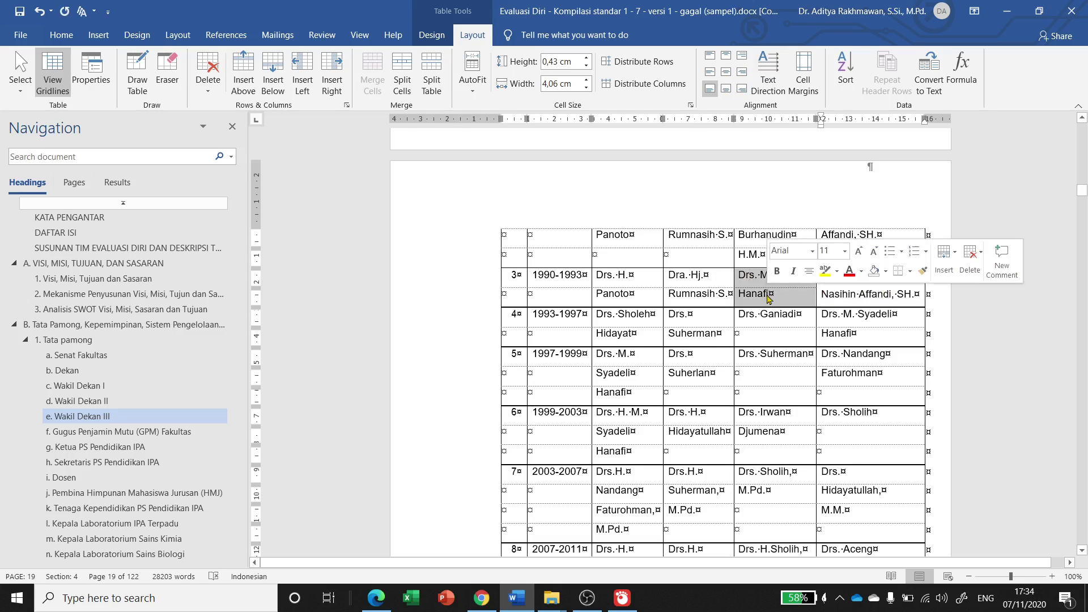
left_click(688, 277, "shift")
left_click(633, 294, "shift")
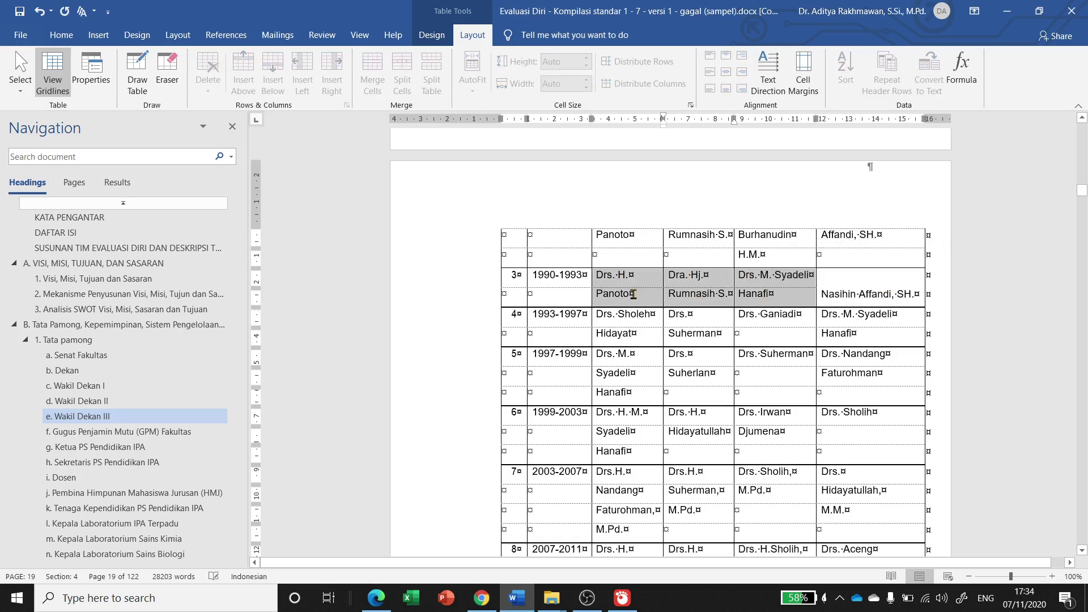
left_click(548, 295, "shift")
left_click(504, 279, "shift")
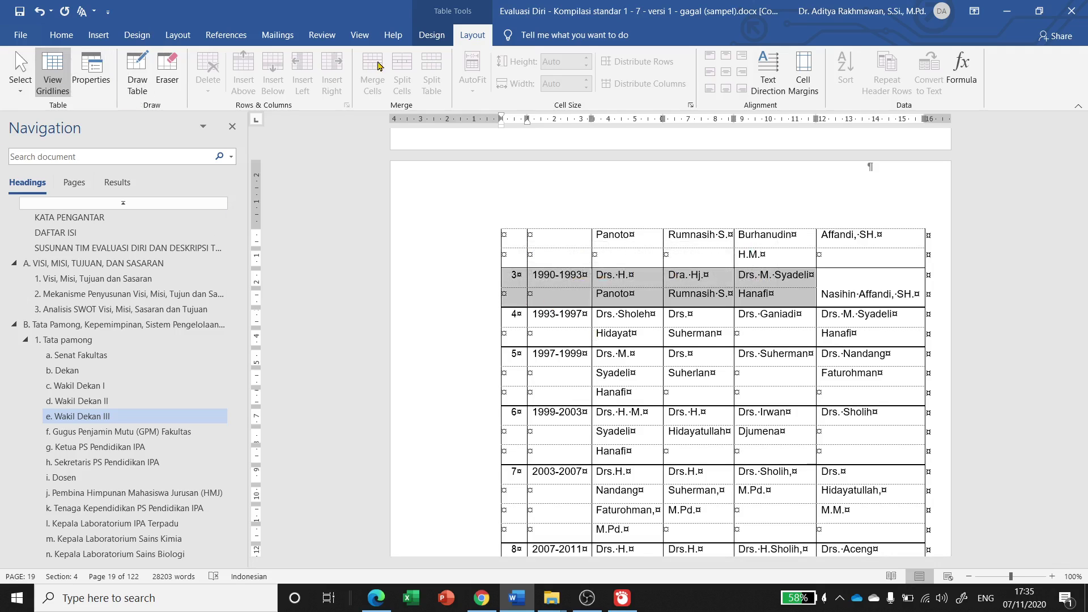
left_click(723, 289)
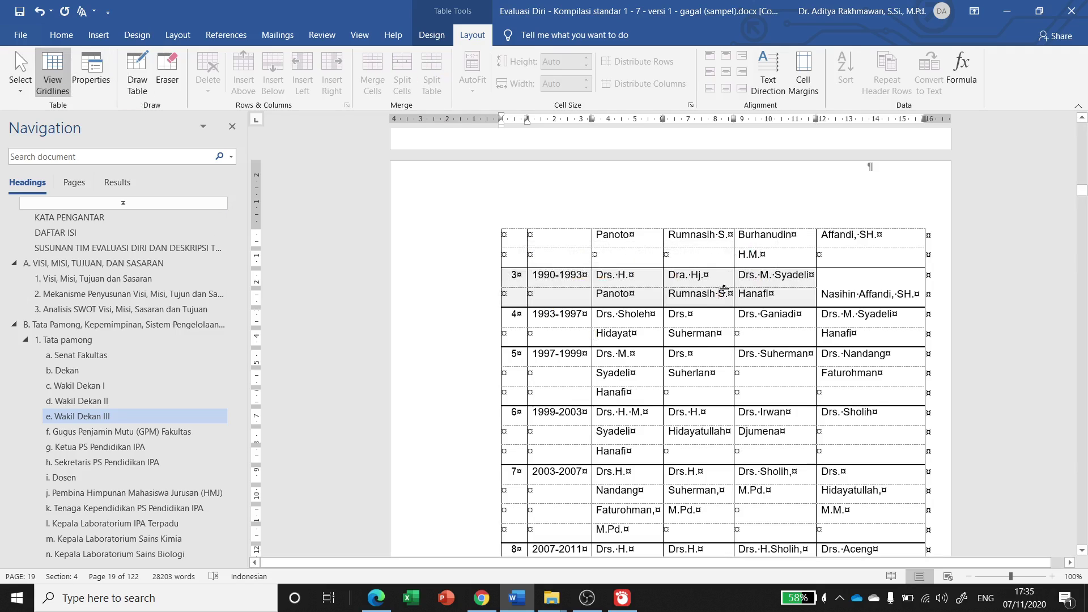
Merge the remaining stacked cells of the 1990-1993 row, one column at a time
left_click_drag(757, 277, 702, 296)
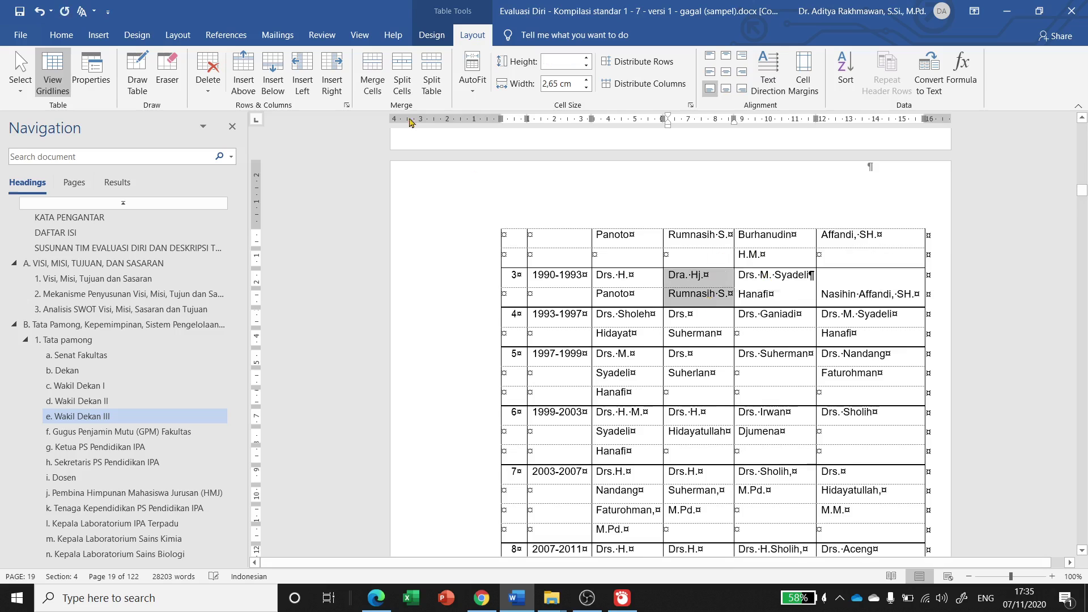
left_click(379, 73)
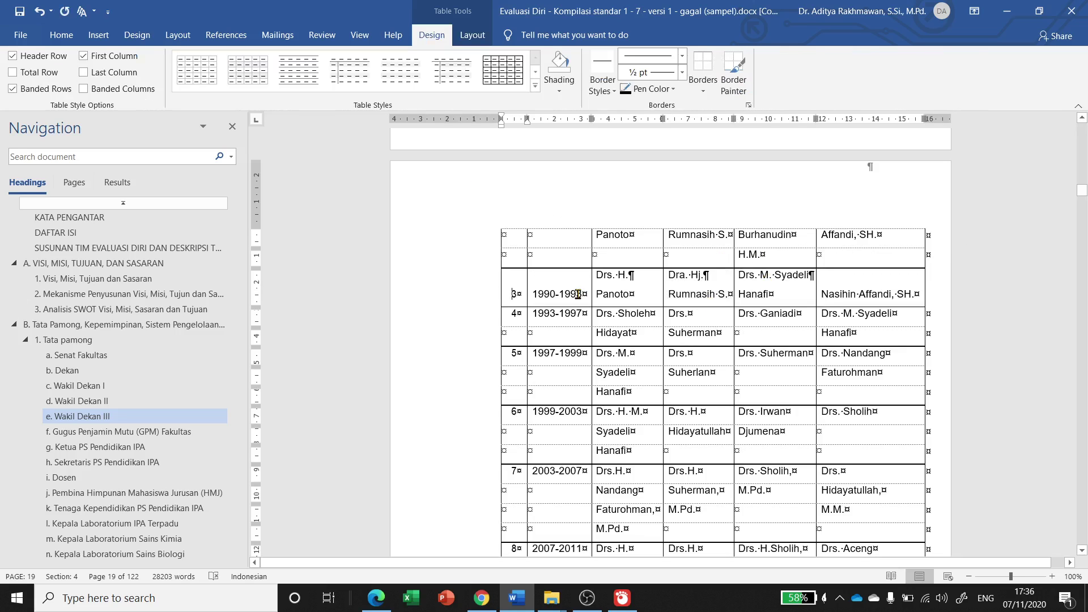
In the 1990-1993 row, replace the paragraph breaks in the third and fourth columns with spaces and add a trailing space to the fifth column's first line
left_click(642, 276)
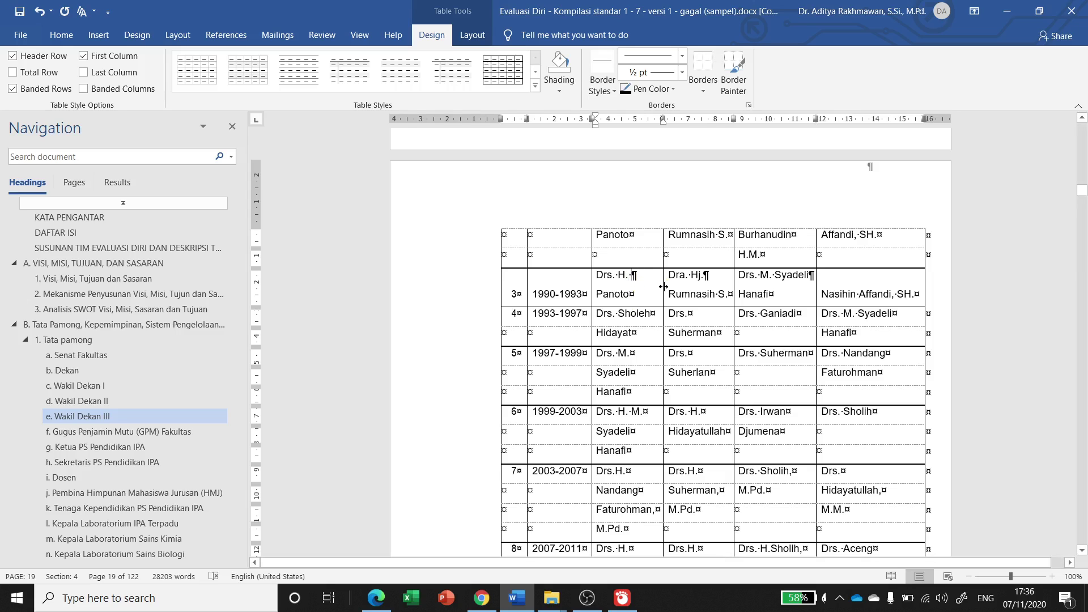
key("Delete")
left_click(716, 278)
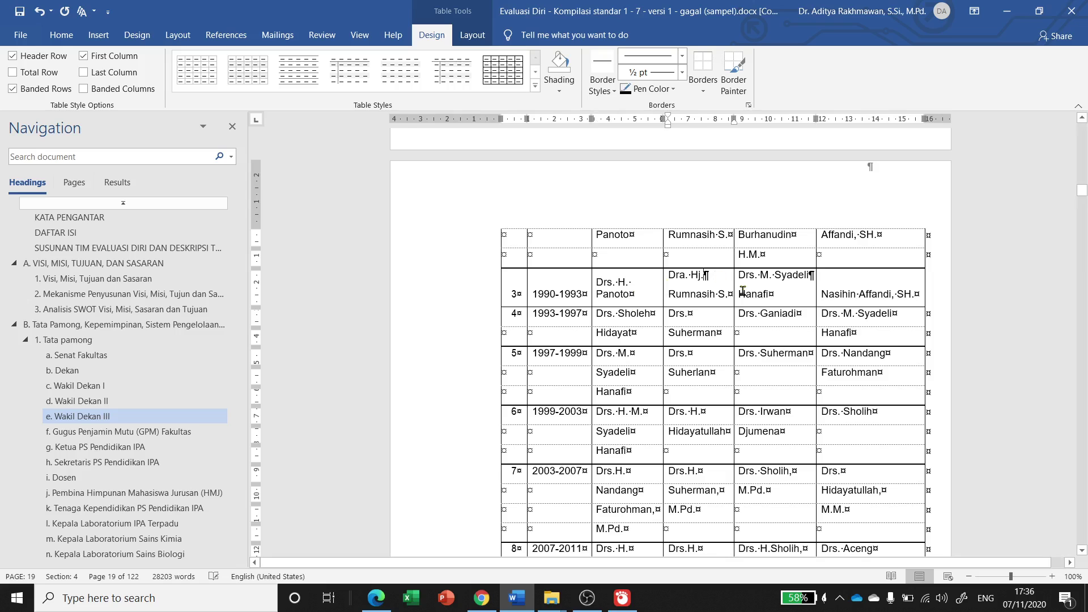
key("Delete")
left_click(812, 276)
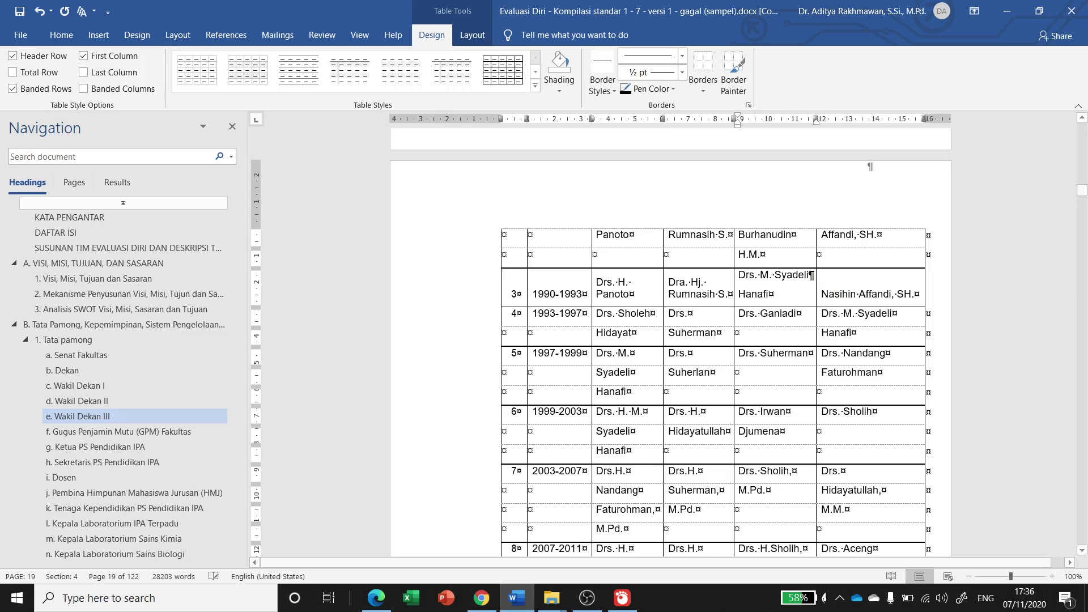
key("Delete")
Set the line spacing of both name lines in the 1990-1993 row's fifth column to Single
triple_click(772, 294)
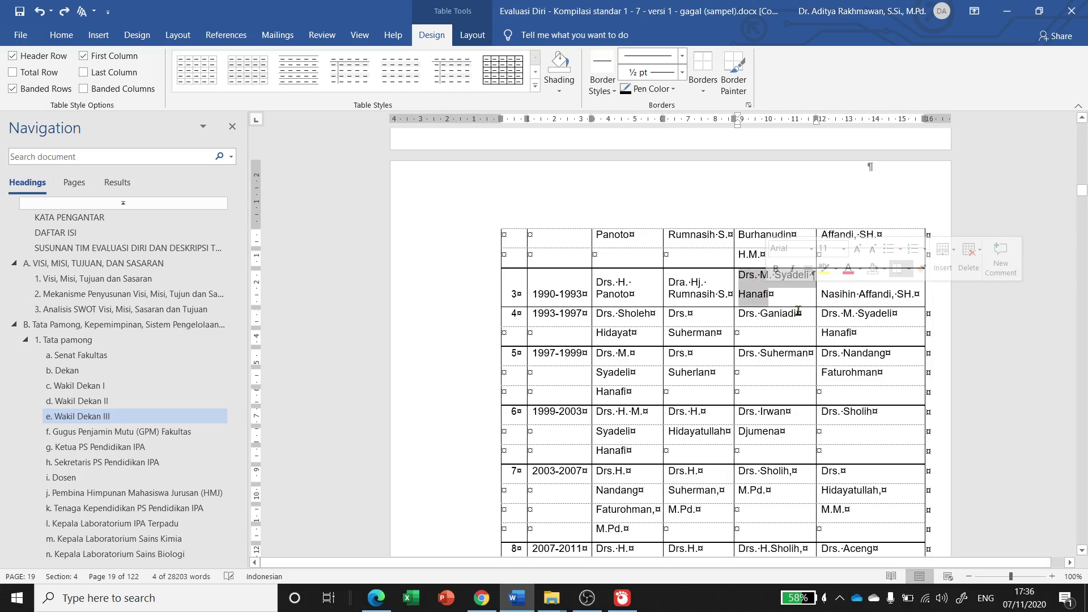
left_click(62, 41)
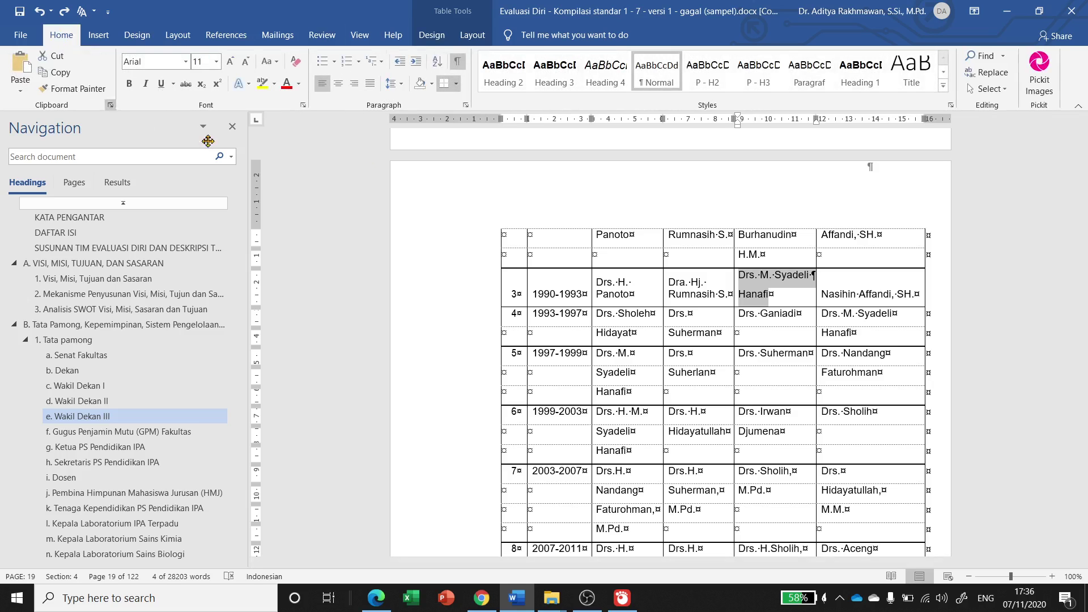
left_click(466, 106)
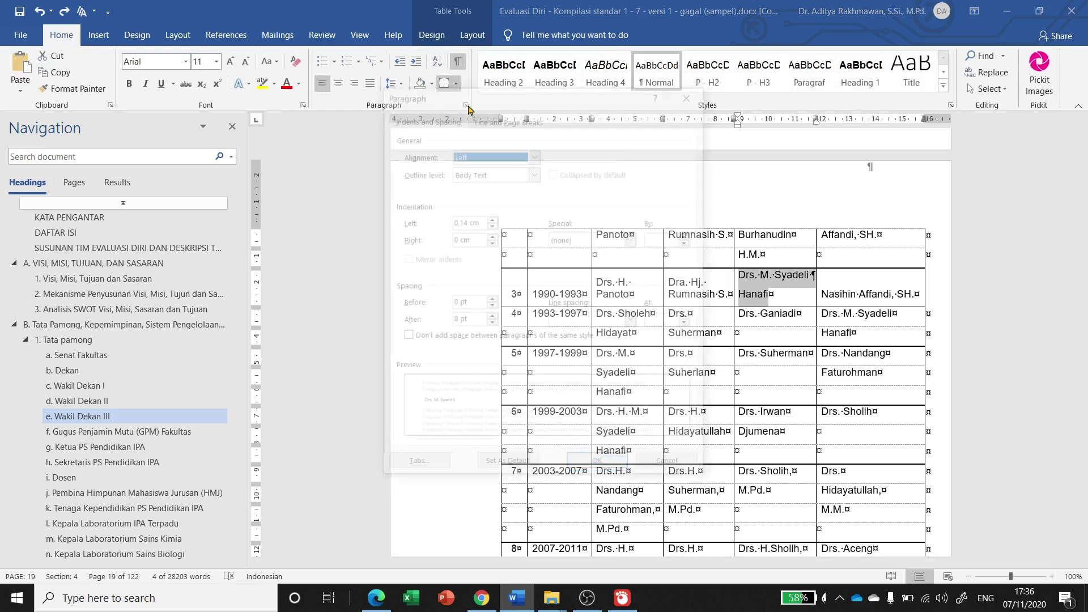
left_click(632, 321)
left_click(584, 336)
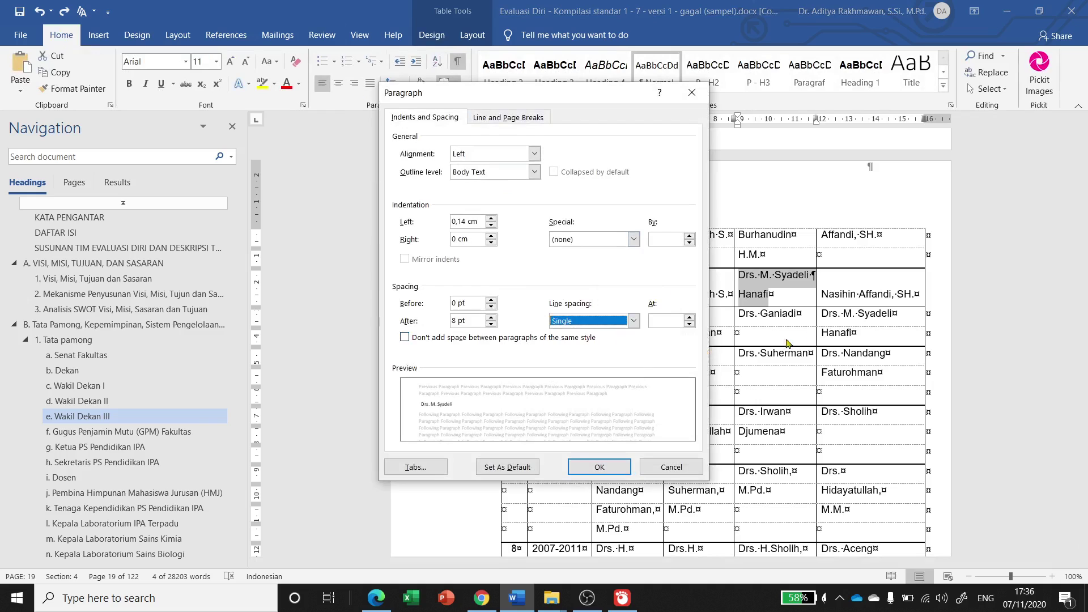
left_click(621, 472)
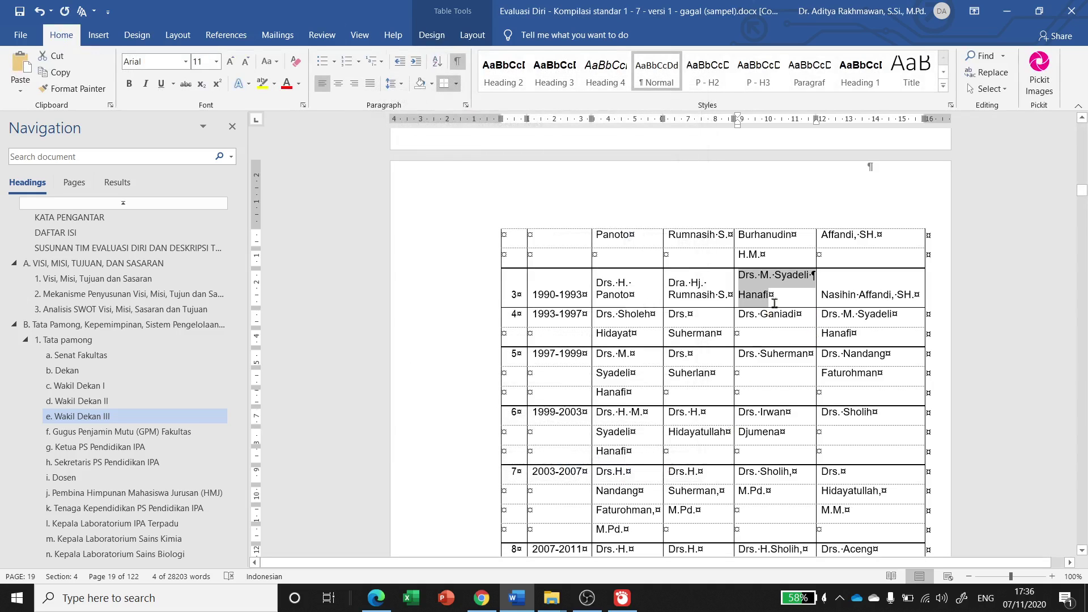
Change the line spacing of the fifth-column name lines in the 1990-1993 row to 1,5 lines
left_click_drag(780, 296, 738, 277)
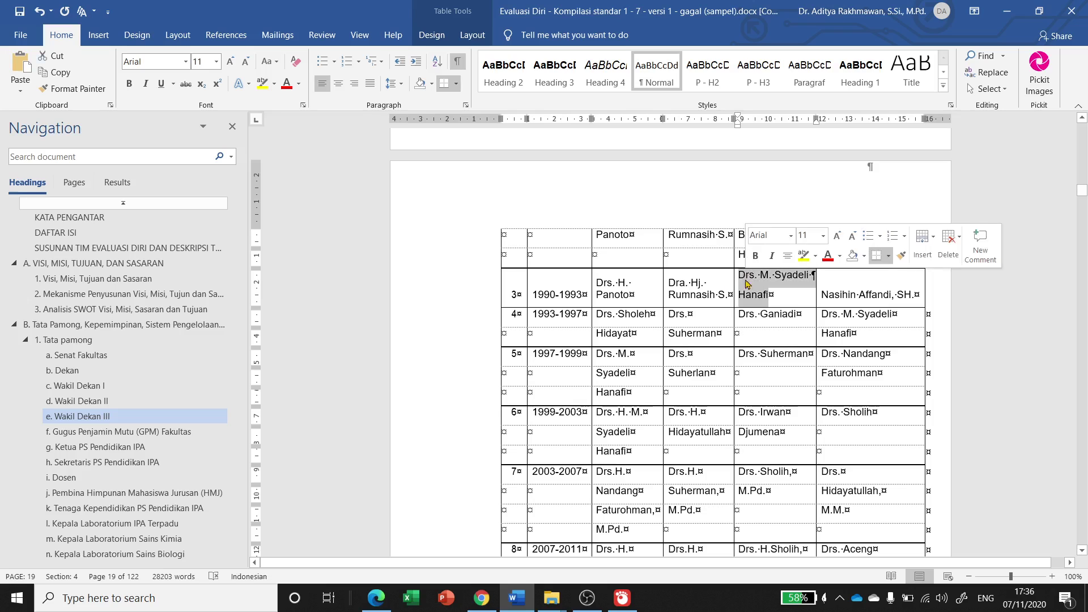
left_click(465, 107)
left_click(578, 321)
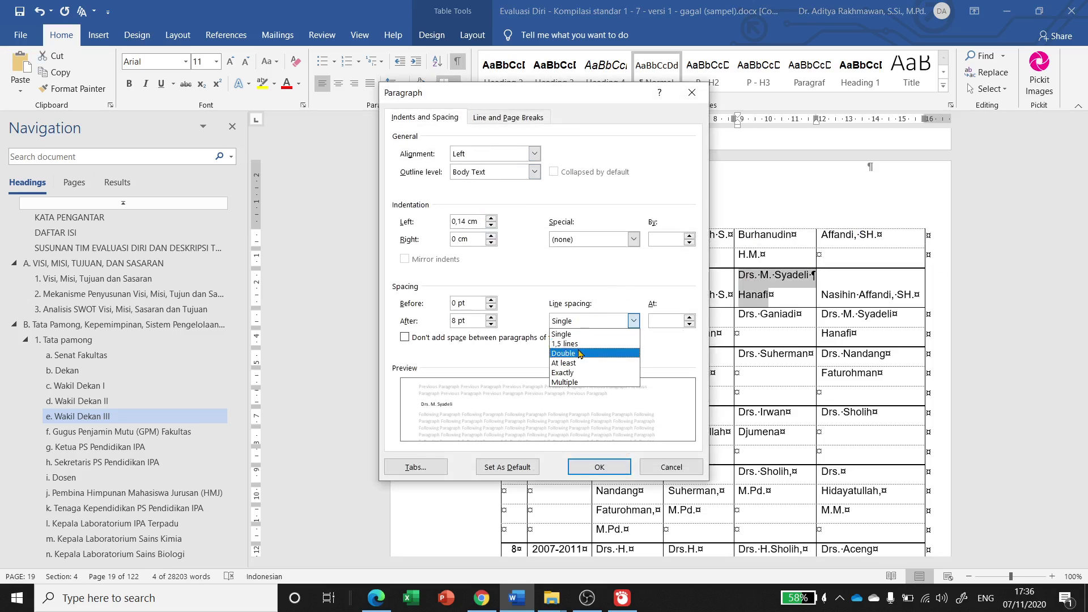
left_click(566, 343)
left_click(600, 468)
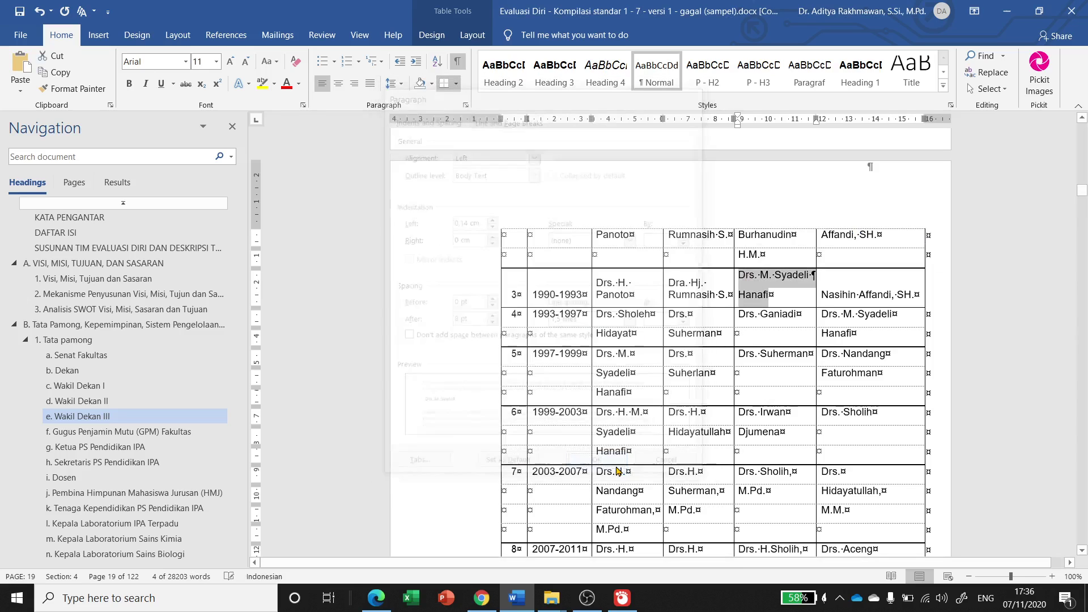
left_click(792, 306)
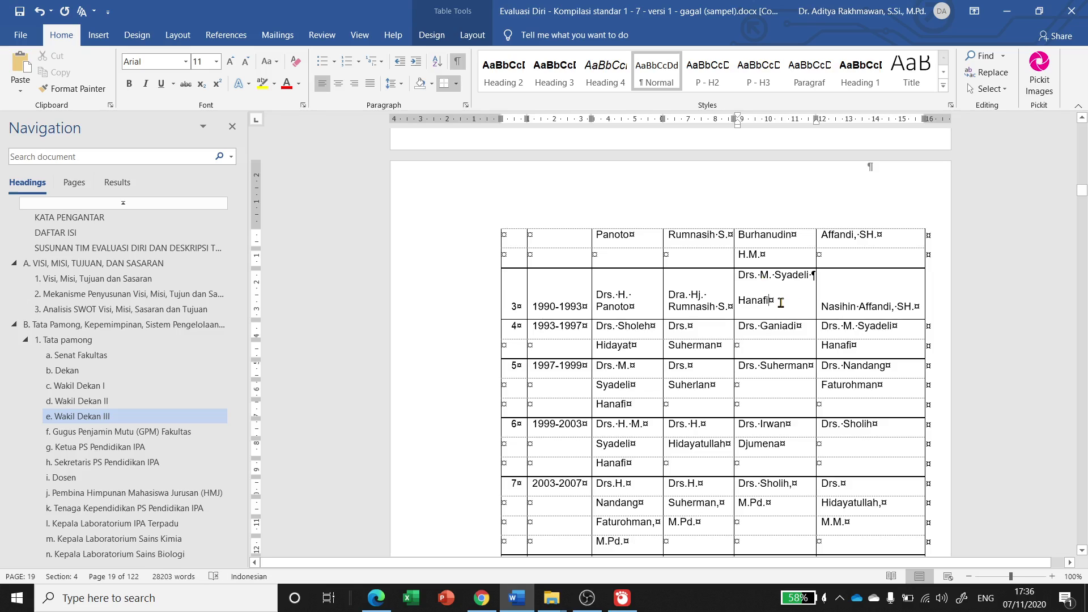
Change the line spacing of the fifth-column name lines in the 1990-1993 row to Double
mouse_move(776, 309)
left_mouse_down()
mouse_move(743, 283)
mouse_move(762, 300)
left_mouse_up()
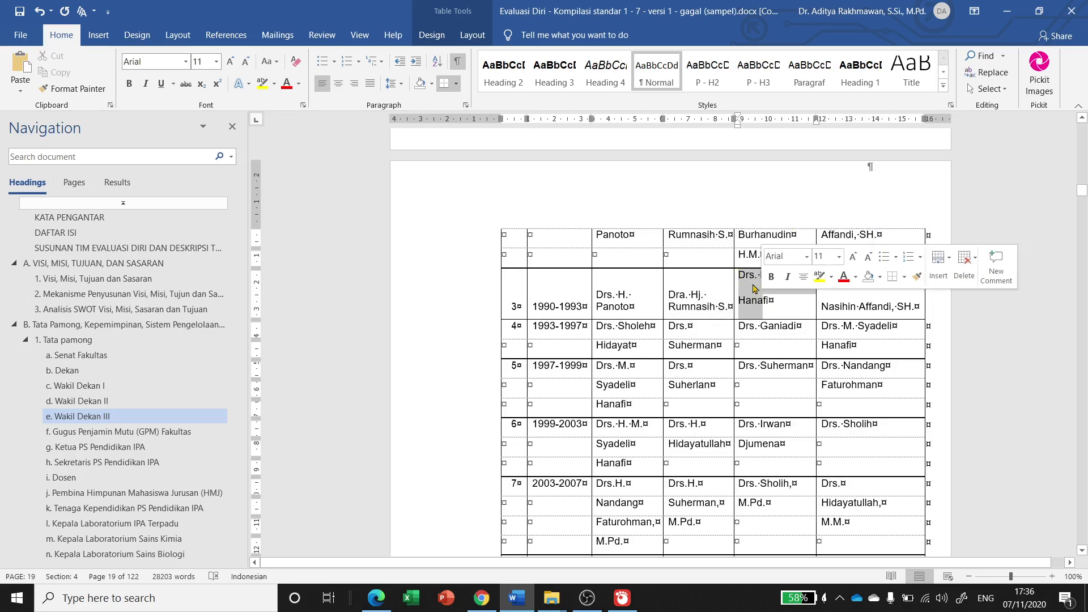
left_click(466, 105)
left_click(586, 322)
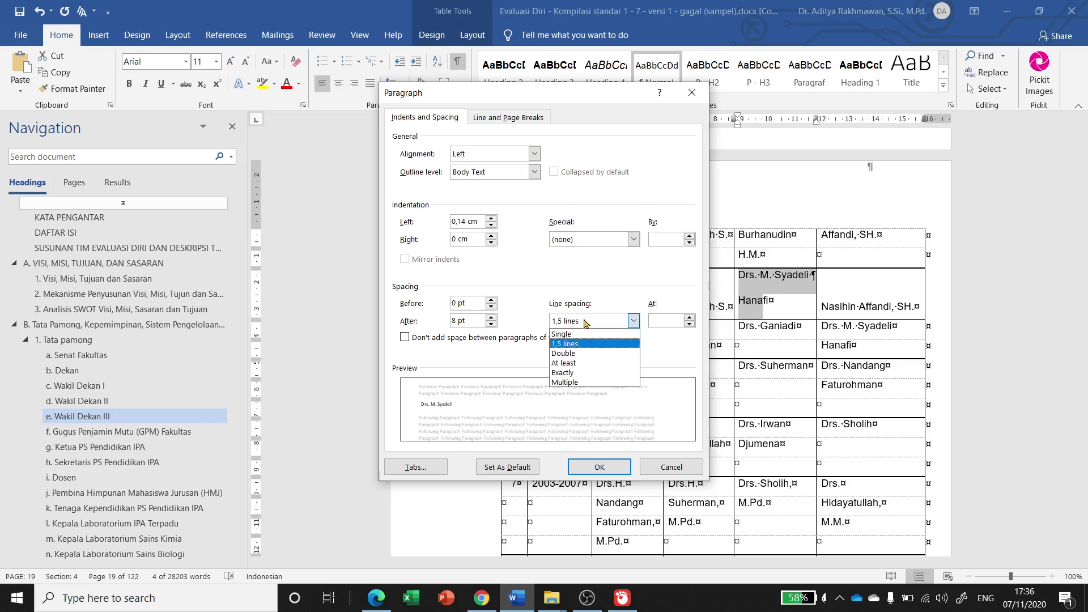
left_click(569, 353)
left_click(599, 467)
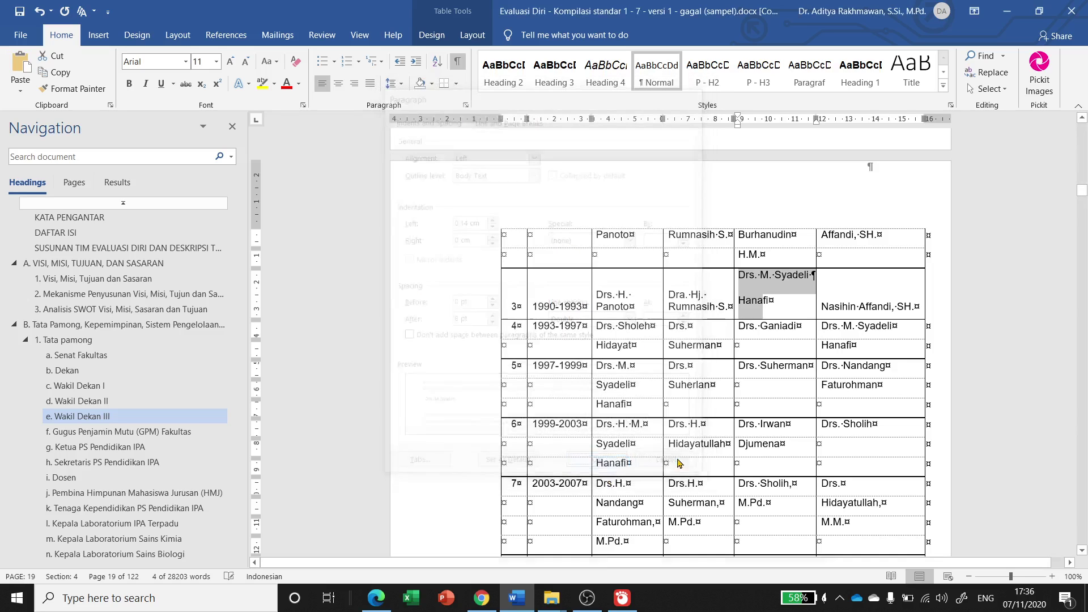
left_click(779, 315)
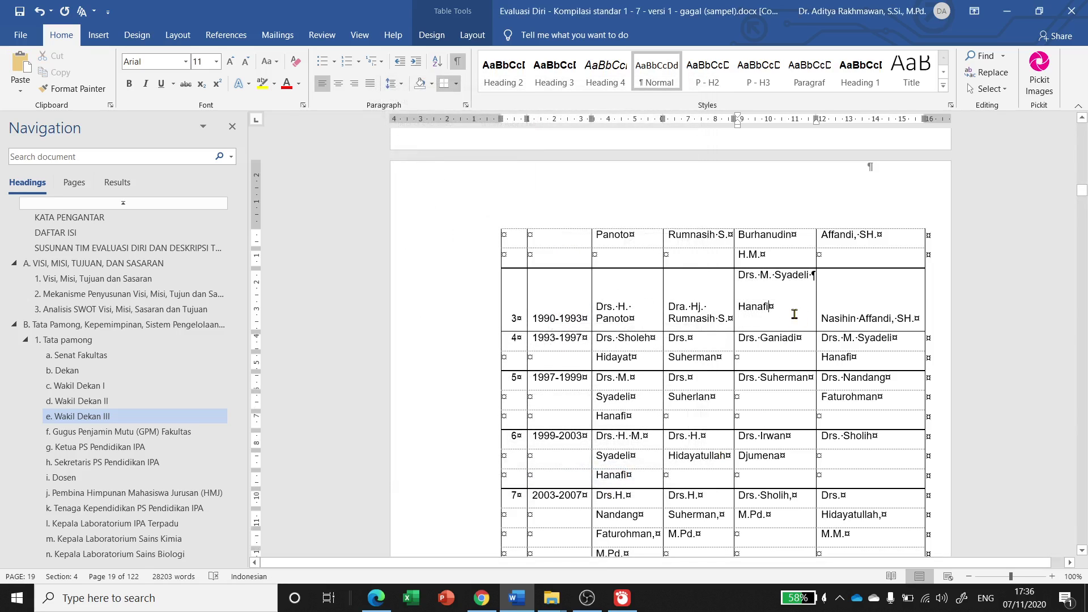
Return the line spacing of the fifth-column name lines in the 1990-1993 row to Single
left_click_drag(794, 313, 740, 275)
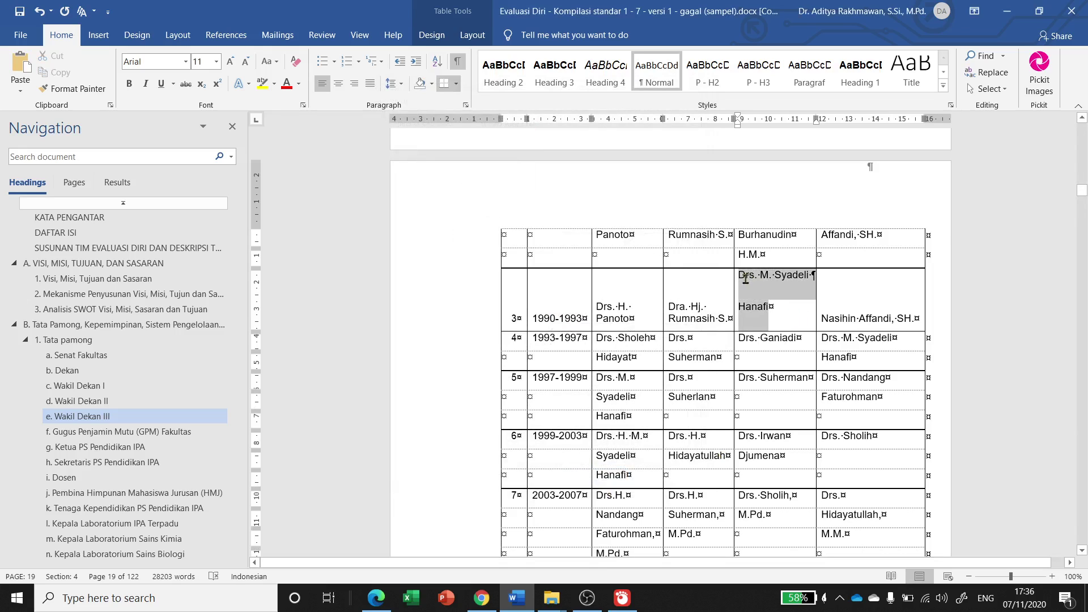
left_click(465, 104)
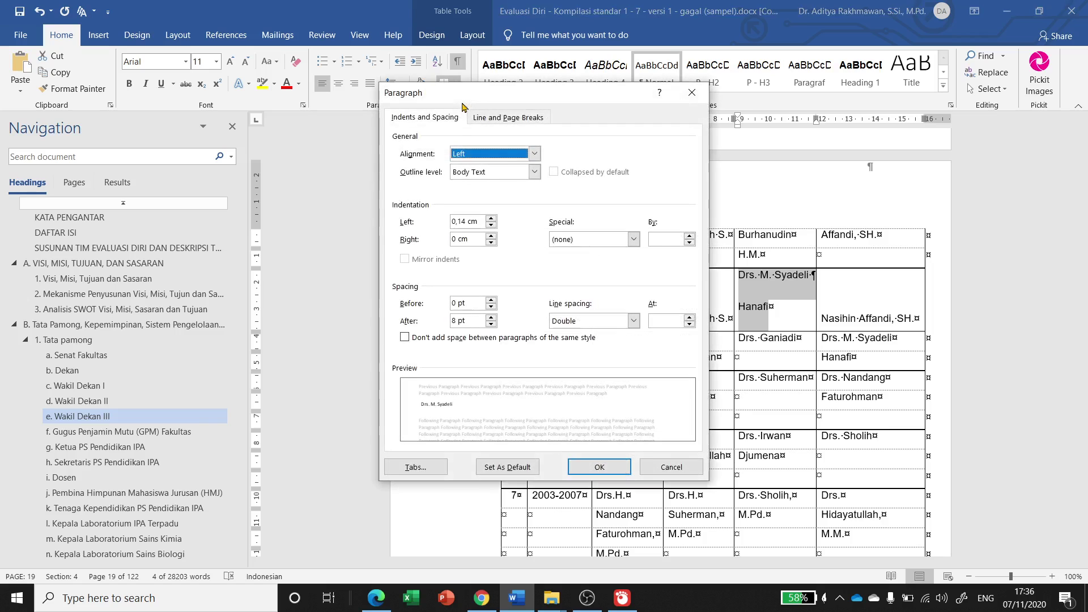
left_click(611, 322)
left_click(586, 335)
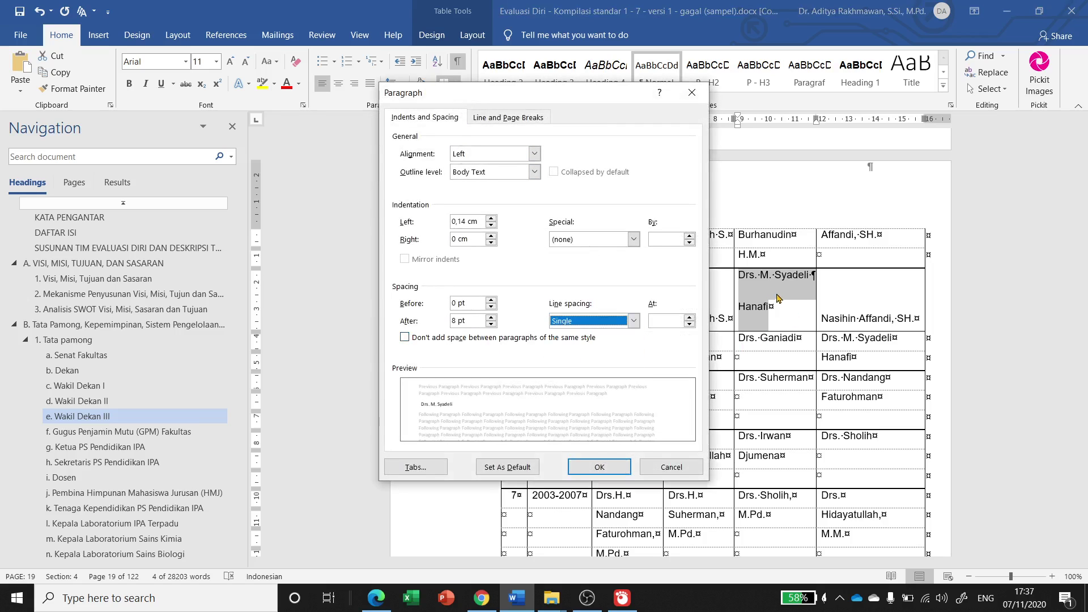
left_click(615, 465)
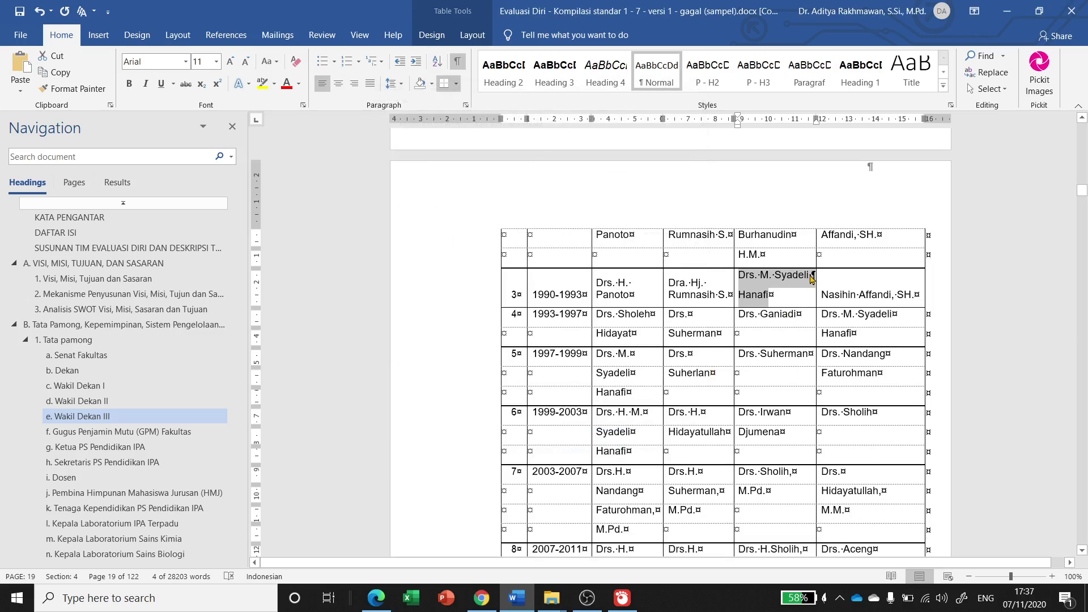
Remove the paragraph break between the two name lines in the 1990-1993 row's fifth column
left_click(811, 278)
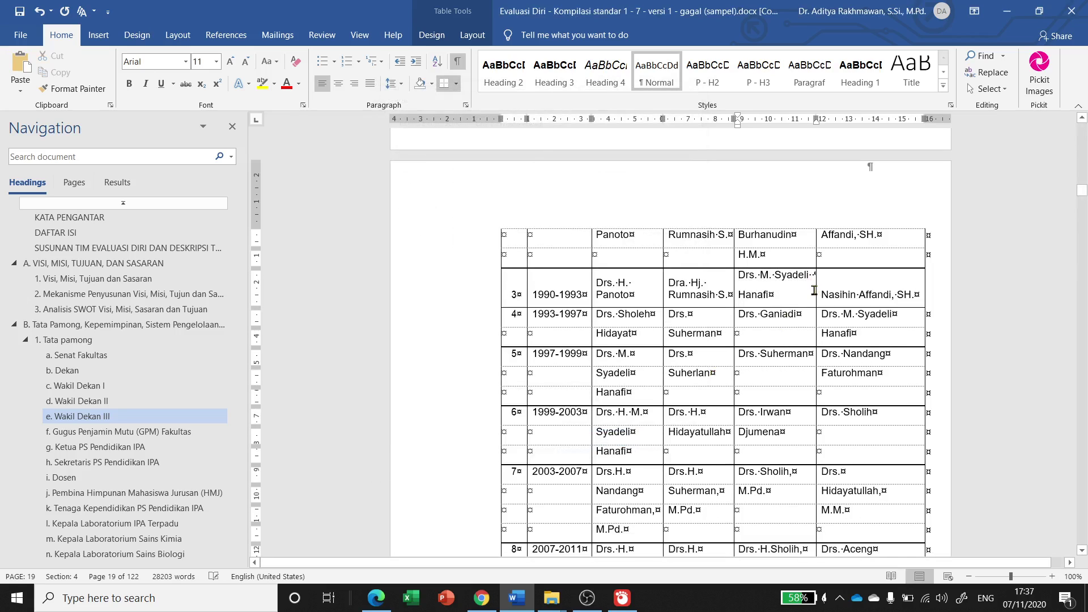
key("Delete")
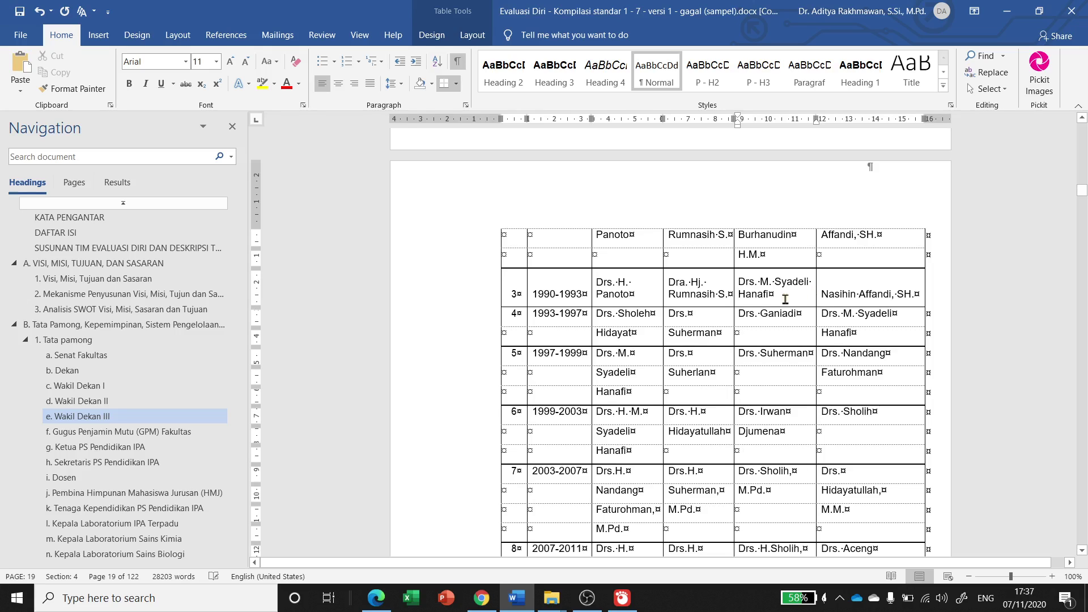
left_click(785, 299)
Increase the height of the whole 1990-1993 row to about 1.44 cm
left_click_drag(519, 289, 861, 295)
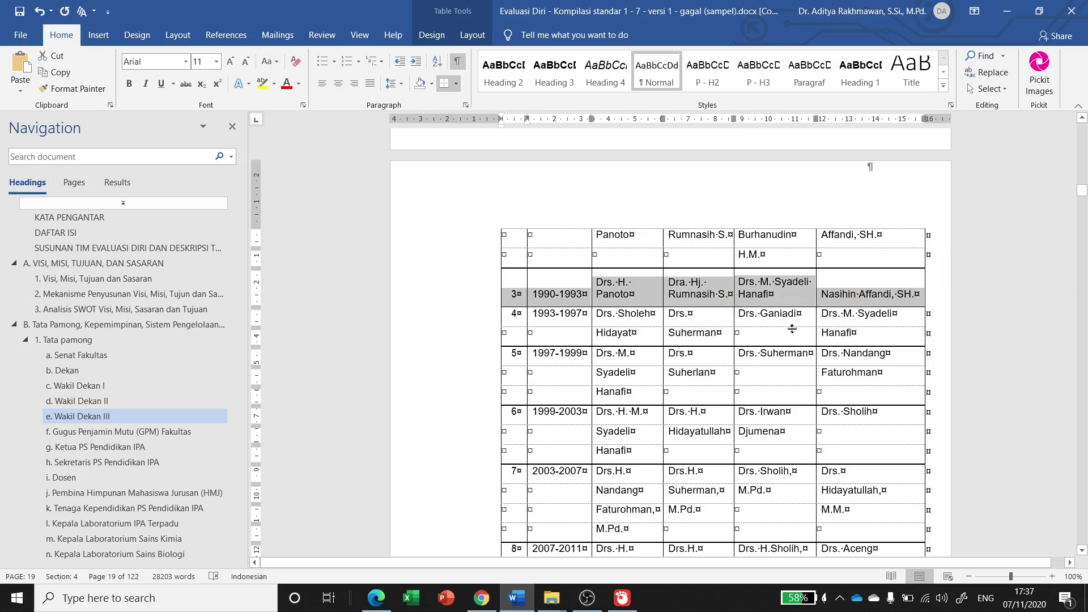
left_click(559, 315)
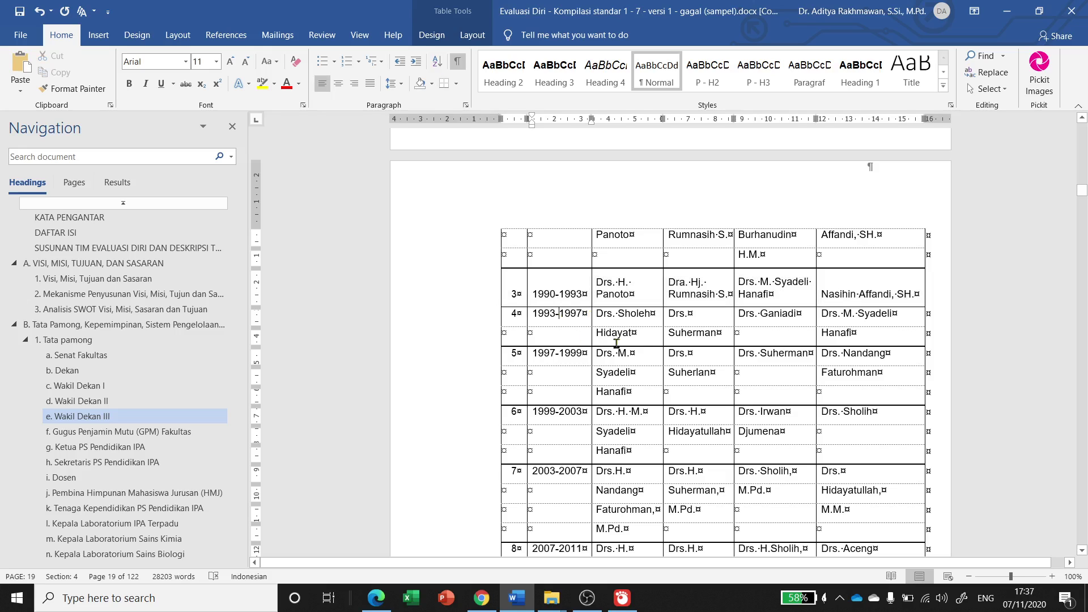
left_click_drag(517, 290, 869, 284)
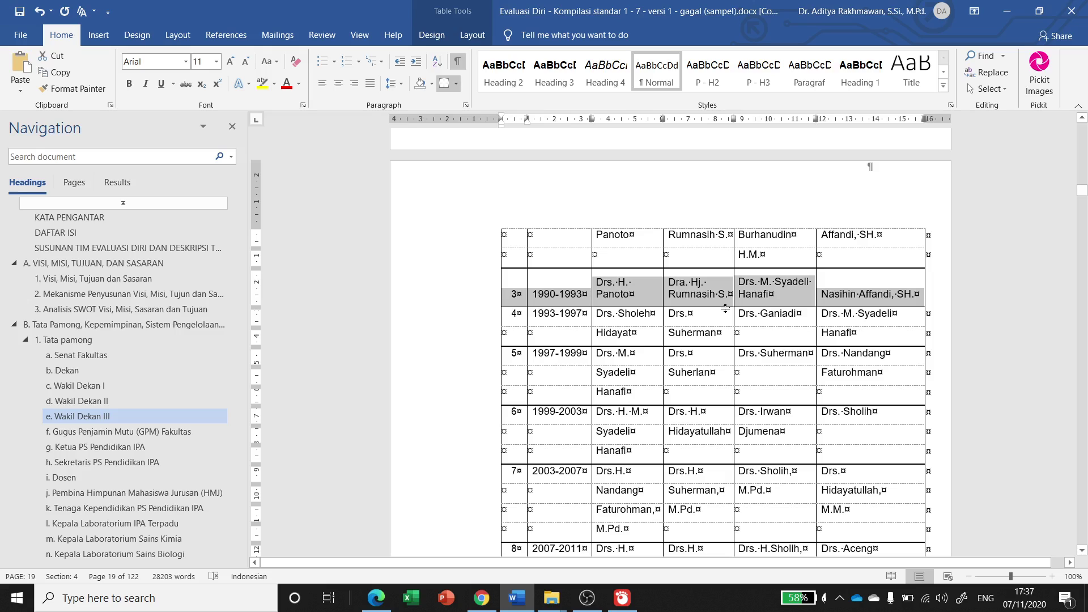
left_click_drag(725, 308, 725, 312)
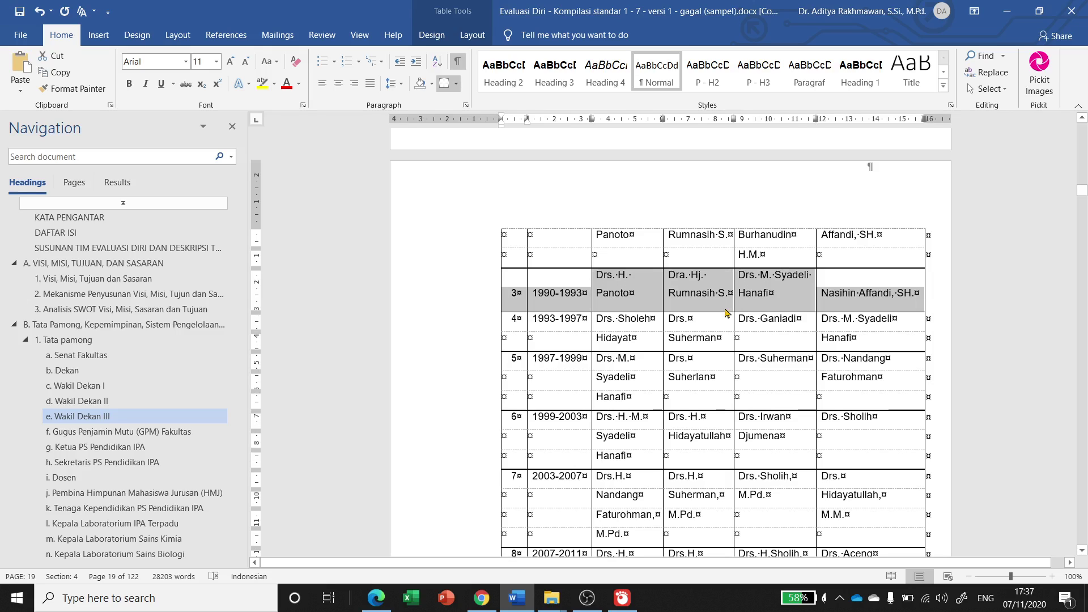
Center the text of the 1990-1993 row horizontally and vertically within its cells
left_click(471, 34)
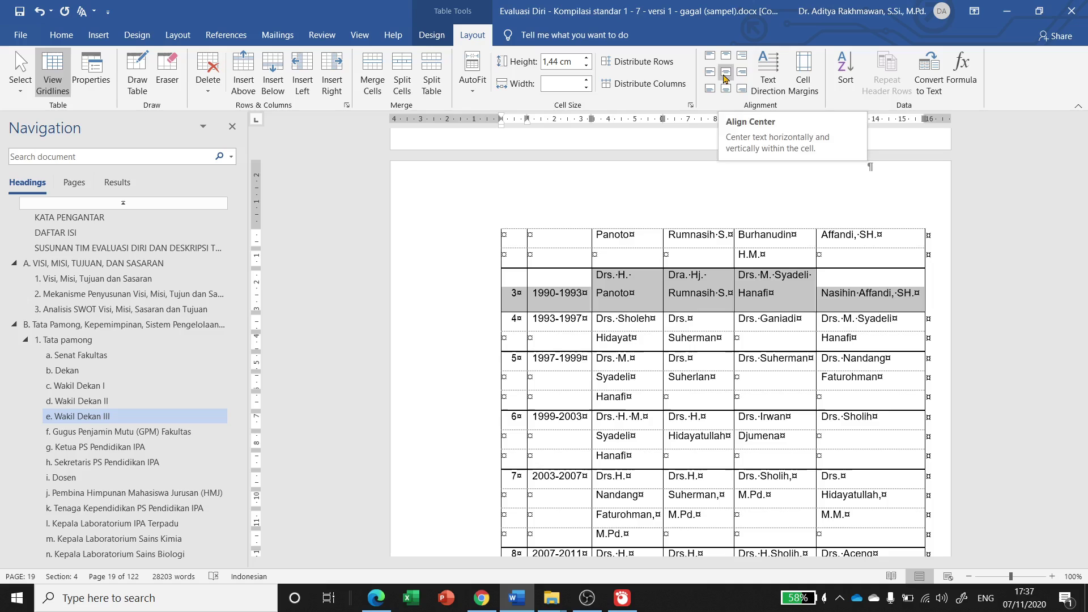
left_click(725, 78)
left_click(707, 295)
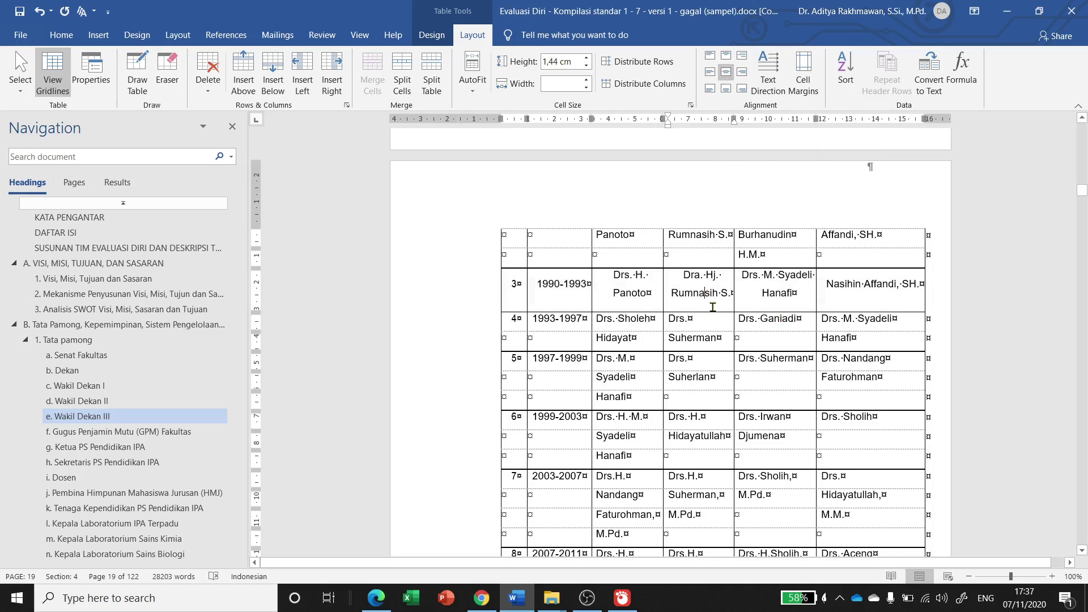
Hide the formatting marks and review the merged, centered 1990-1993 row
left_click(61, 35)
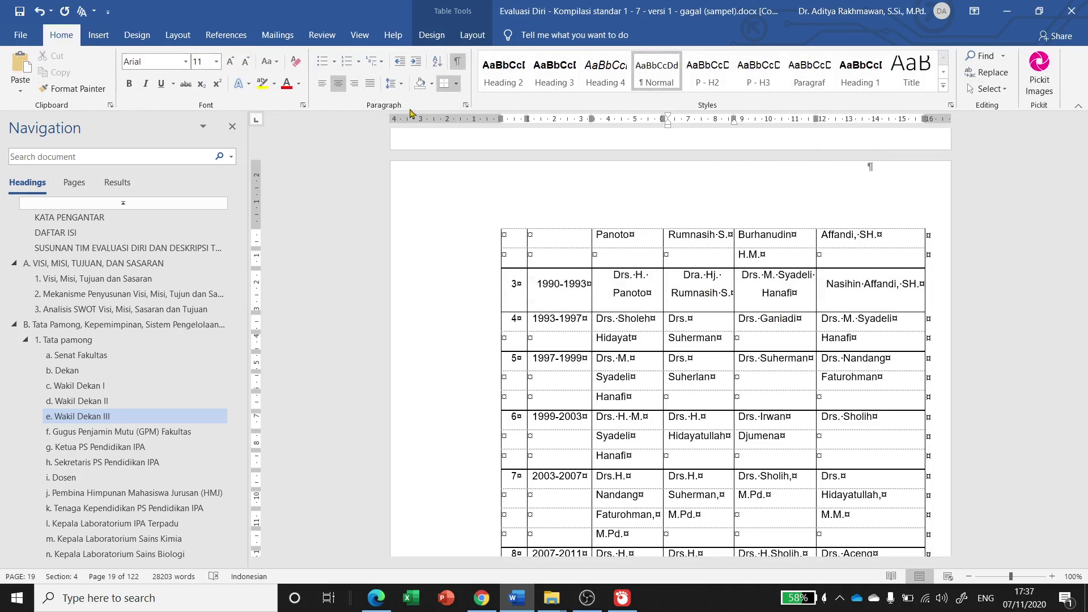
left_click(458, 65)
left_click(780, 282)
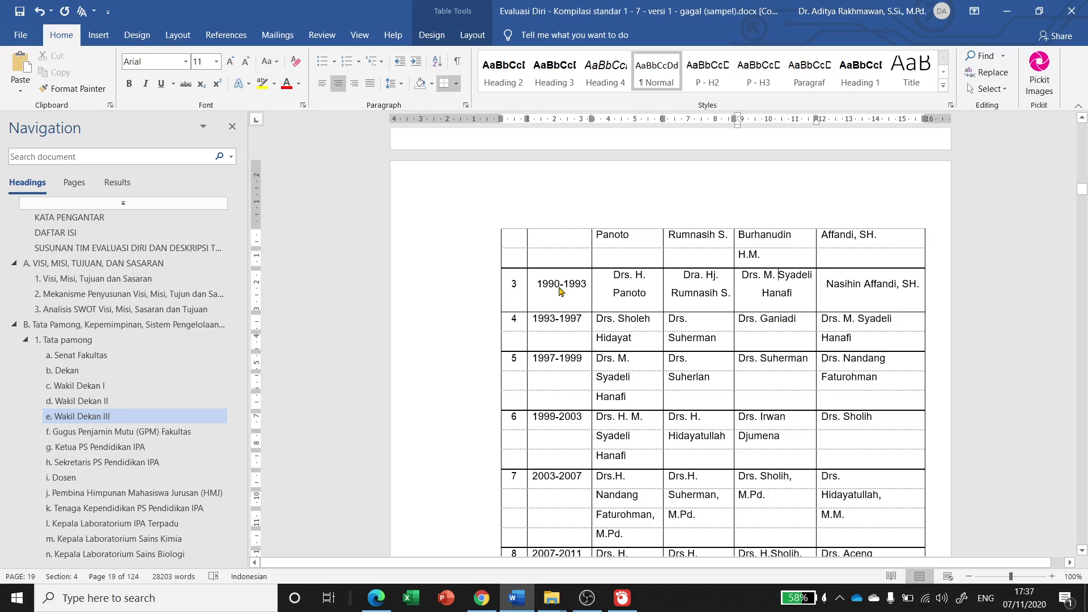
left_click_drag(561, 290, 850, 291)
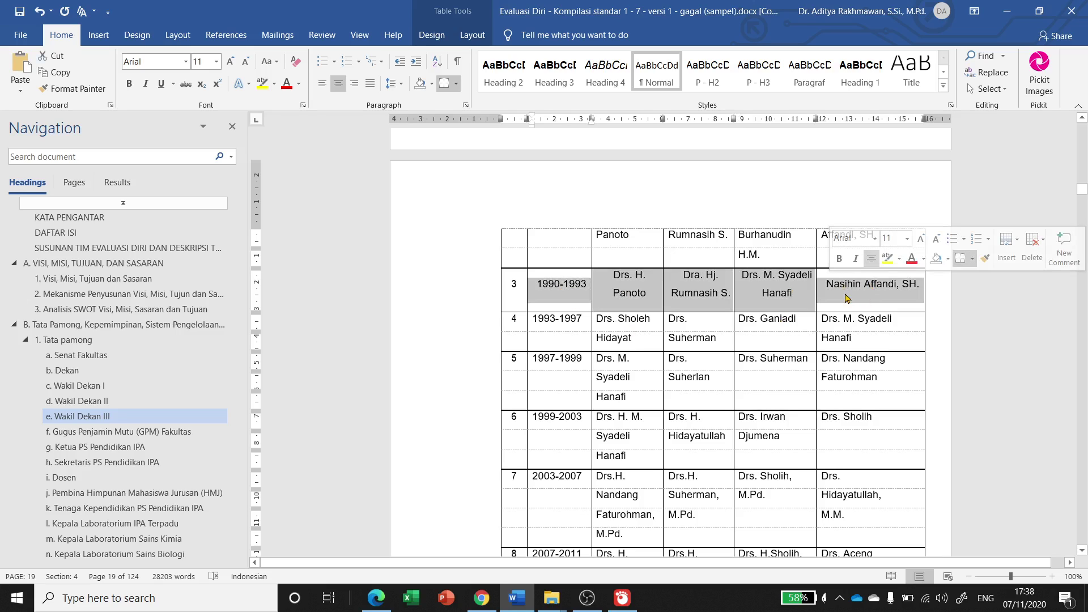
left_click(847, 295)
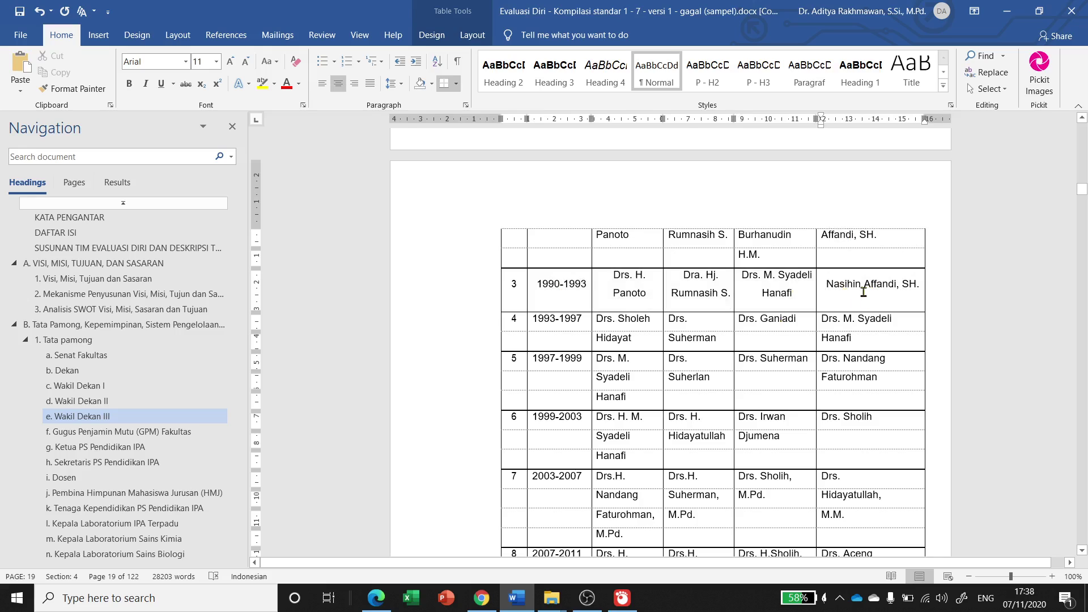